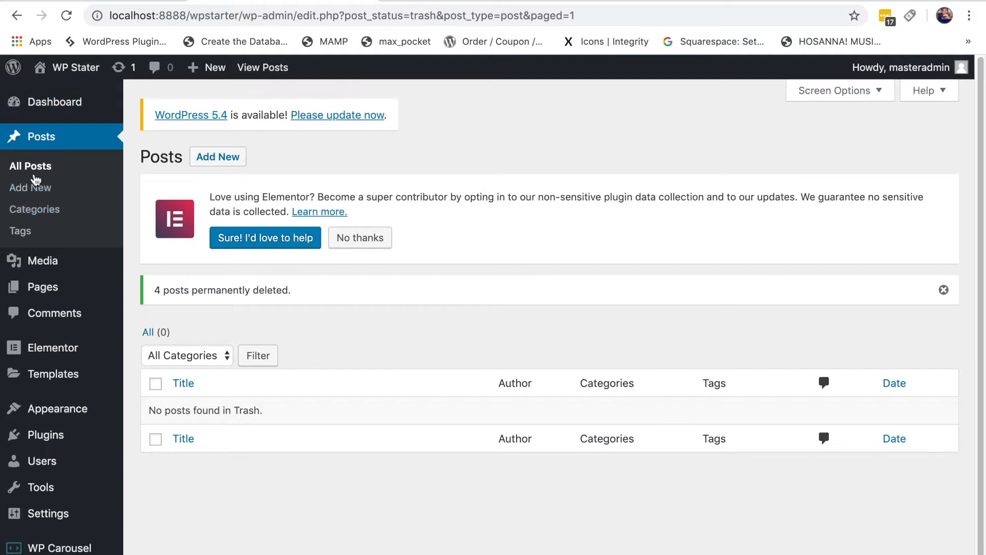
Step: Start a new post titled 'Post 1'
{"action": "left_click", "coordinate": [34, 191]}
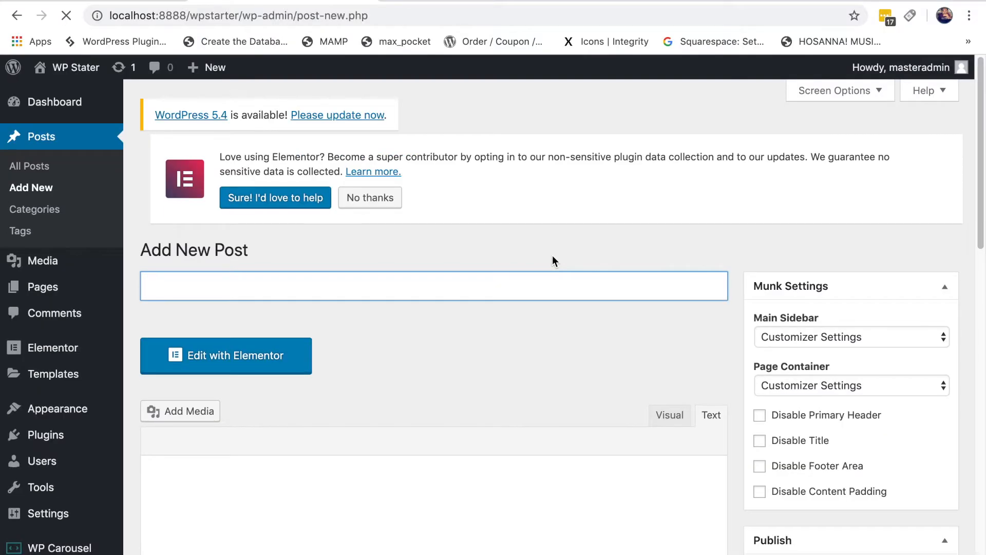
{"action": "scroll", "coordinate": [556, 262], "scroll_direction": "down", "scroll_amount": 2}
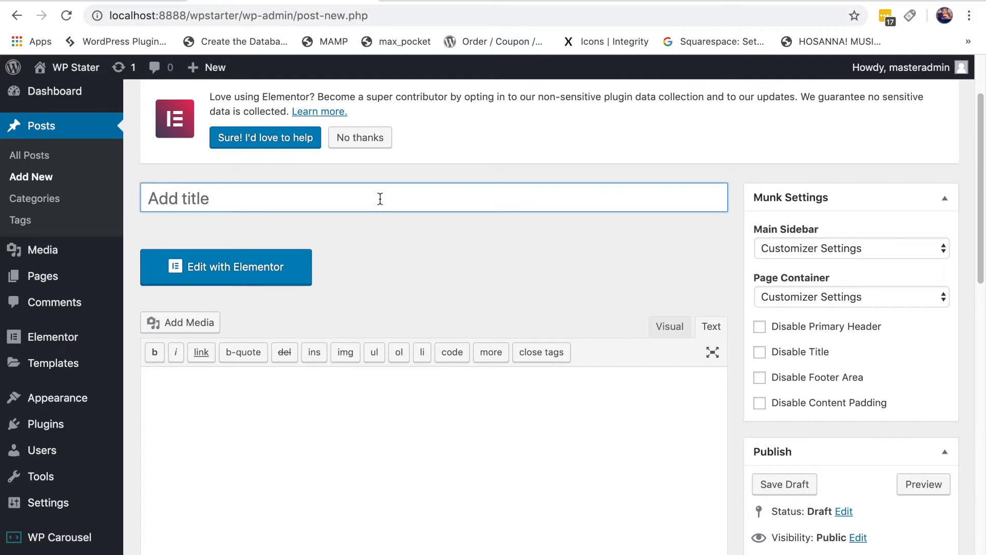
{"action": "type", "text": "P"}
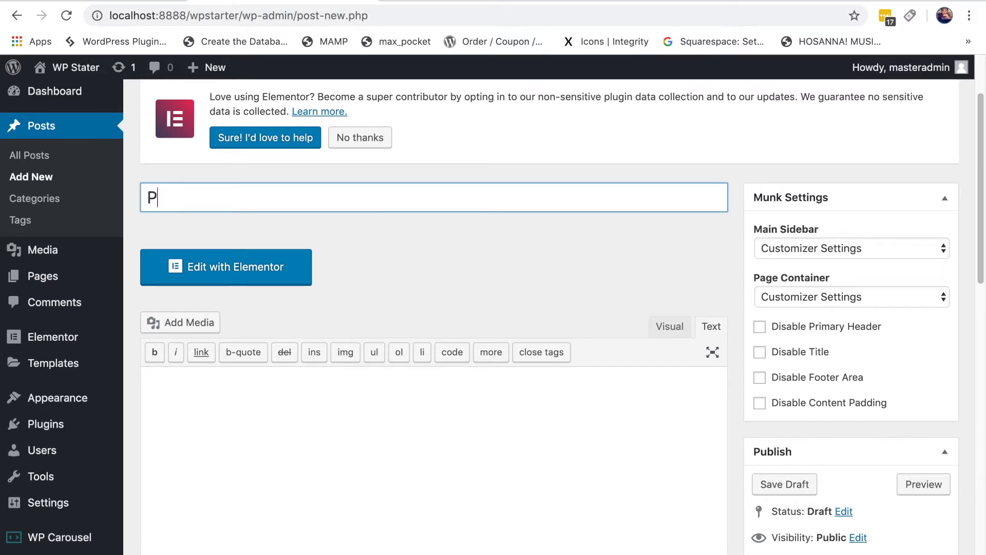
{"action": "type", "text": "ost 1"}
{"action": "scroll", "coordinate": [471, 268], "scroll_direction": "down", "scroll_amount": 4}
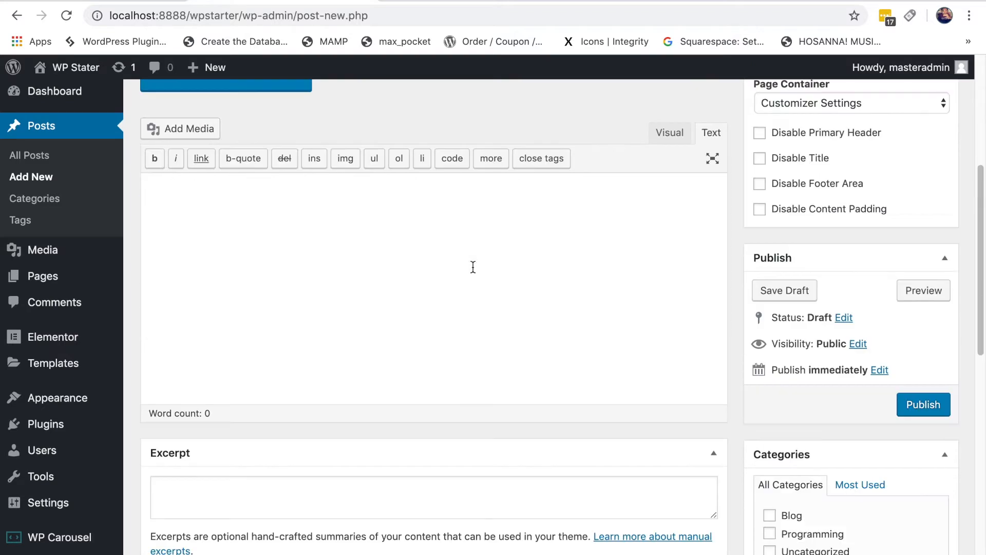
Step: Paste the two Lorem Ipsum paragraphs (182 words) into the post body
{"action": "left_click", "coordinate": [432, 272]}
{"action": "type", "text": "Lorem Ipsum is simply dummy text of the printing and typesetting industry. Lorem Ipsum has been the industry's standard dummy text ever since the 1500s, when an unknown printer took a galley of type and scrambled it to make a type specimen book. It has survived not only five centuries, but also the leap into electronic typesetting, remaining essentially unchanged. It was popularised in the 1960s with the release of Letraset sheets containing Lorem Ipsum passages, and more recently with desktop publishing software like Aldus PageMaker including versions of Lorem Ipsum.  Lorem Ipsum is simply dummy text of the printing and typesetting industry. Lorem Ipsum has been the industry's standard dummy text ever since the 1500s, when an unknown printer took a galley of type and scrambled it to make a type specimen book. It has survived not only five centuries, but also the leap into electronic typesetting, remaining essentially unchanged. It was popularised in the 1960s with the release of Letraset sheets containing Lorem Ipsum passages, and more recently with desktop publishing software like Aldus PageMaker including versions of Lorem Ipsum."}
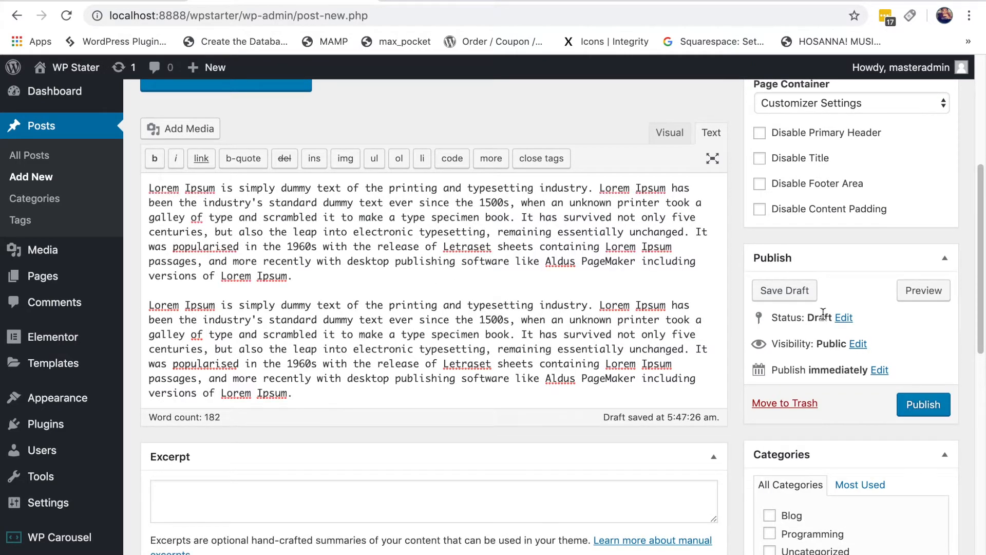
{"action": "scroll", "coordinate": [582, 288], "scroll_direction": "down", "scroll_amount": 2}
{"action": "scroll", "coordinate": [582, 288], "scroll_direction": "up", "scroll_amount": 2}
{"action": "scroll", "coordinate": [900, 319], "scroll_direction": "down", "scroll_amount": 14}
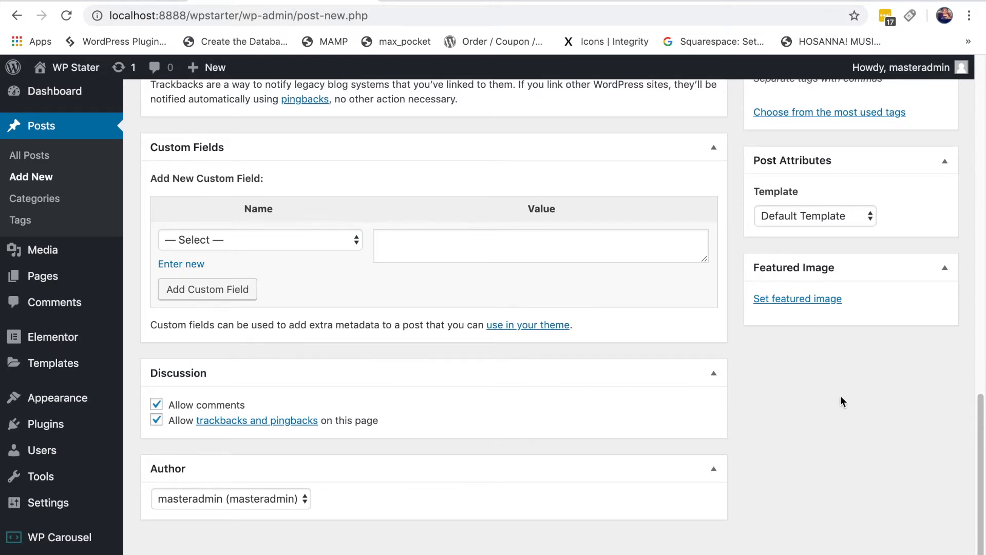
Step: Make the Media Library photo woman-3083379_1280.jpg the featured image of Post 1
{"action": "left_click", "coordinate": [822, 298]}
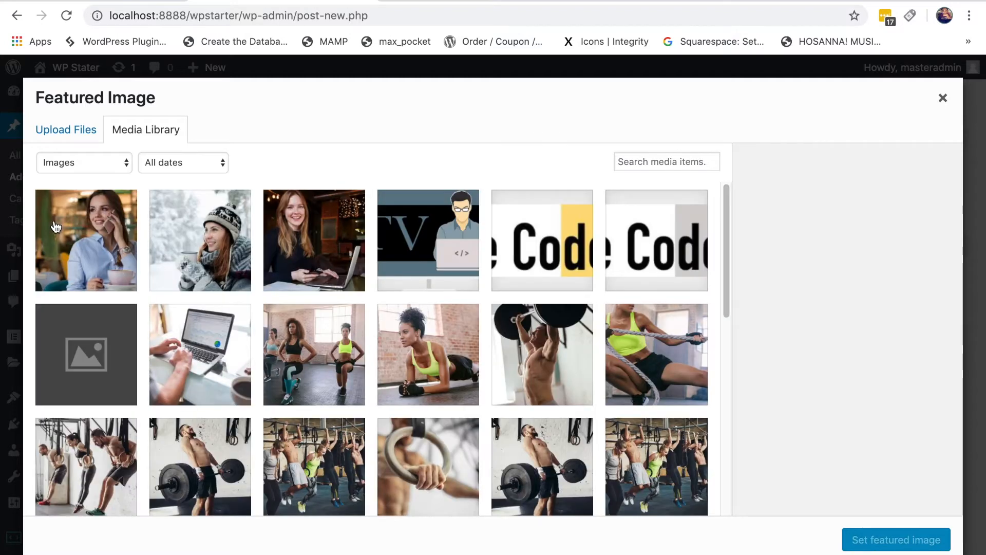
{"action": "left_click", "coordinate": [69, 133]}
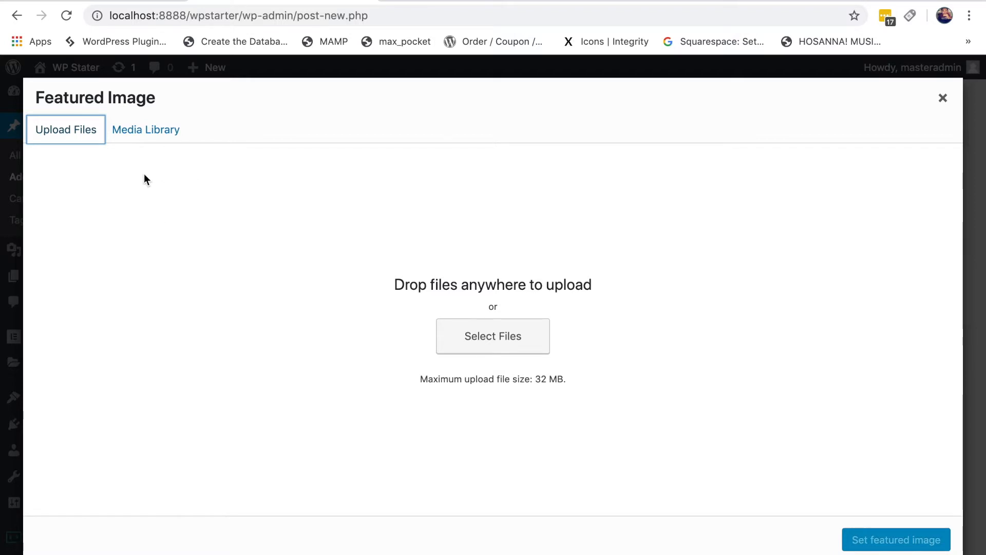
{"action": "left_click", "coordinate": [148, 135]}
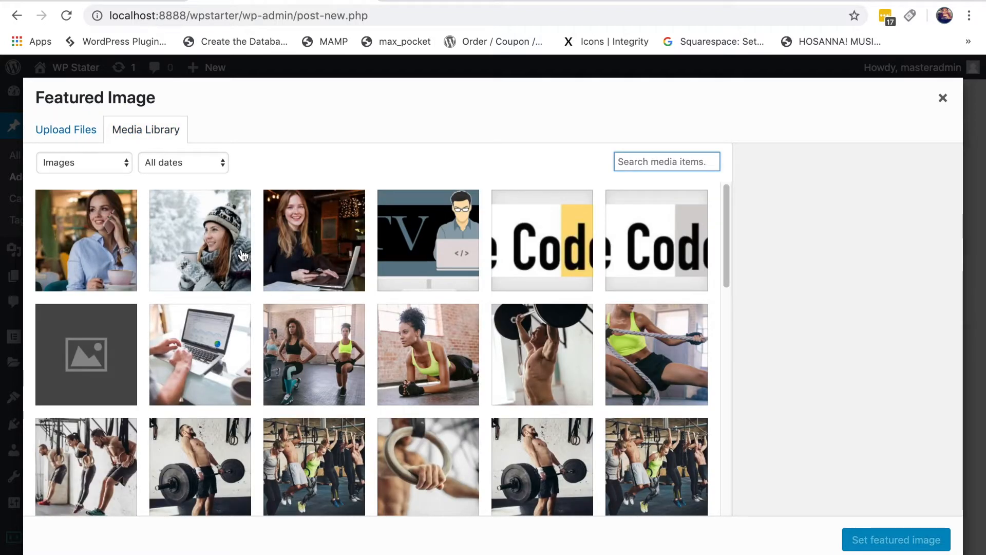
{"action": "left_click", "coordinate": [86, 243]}
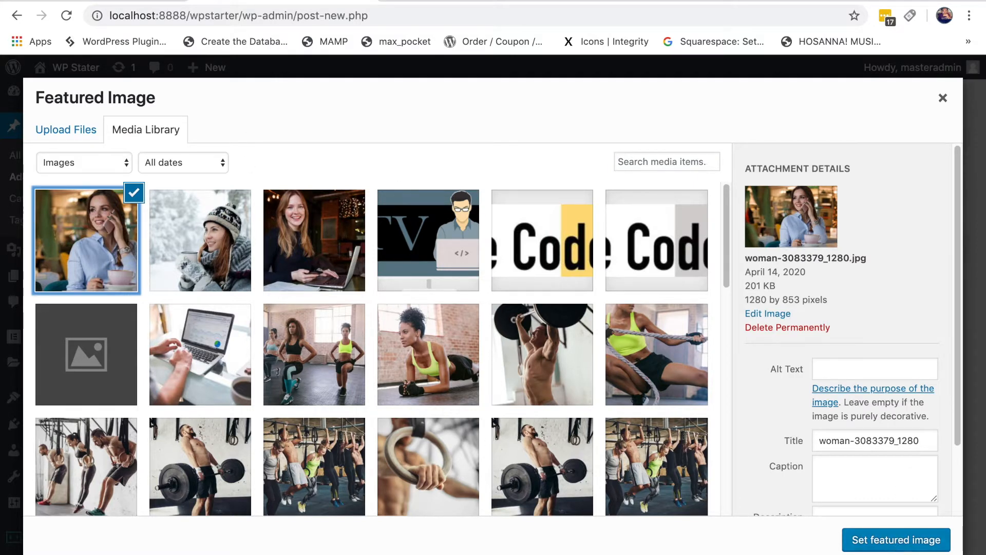
{"action": "left_click", "coordinate": [883, 548]}
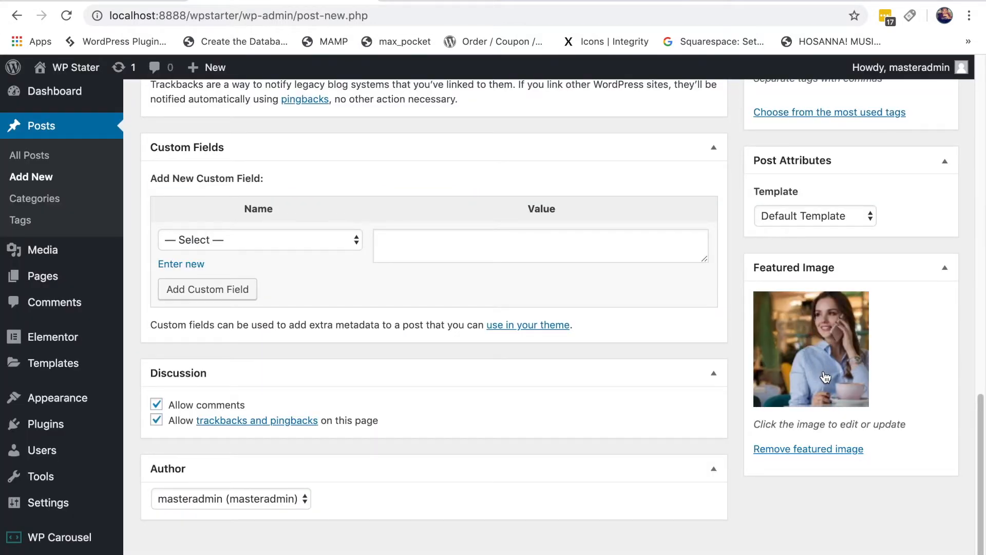
Step: Publish Post 1, giving four published posts, Post 1 through Post 4
{"action": "scroll", "coordinate": [502, 376], "scroll_direction": "up", "scroll_amount": 10}
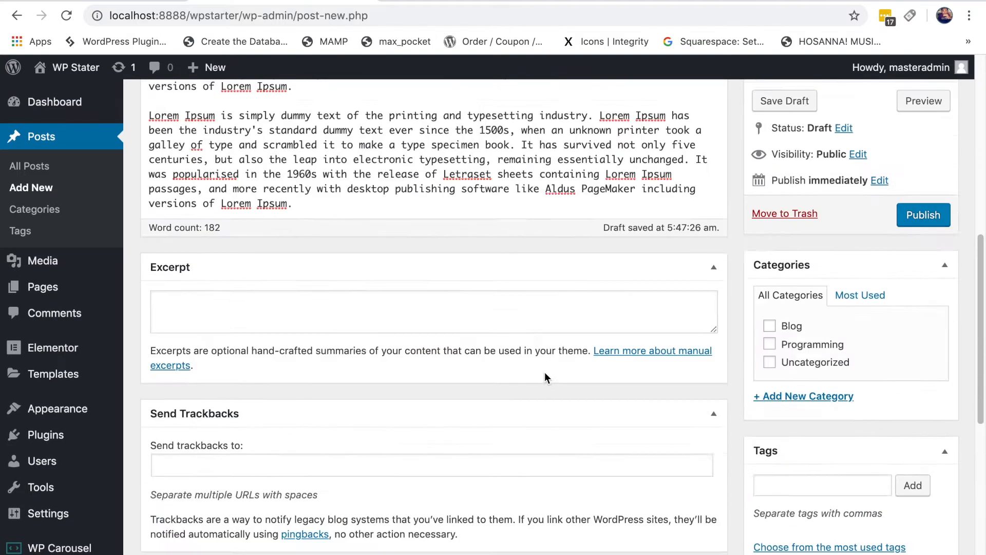
{"action": "scroll", "coordinate": [545, 360], "scroll_direction": "up", "scroll_amount": 5}
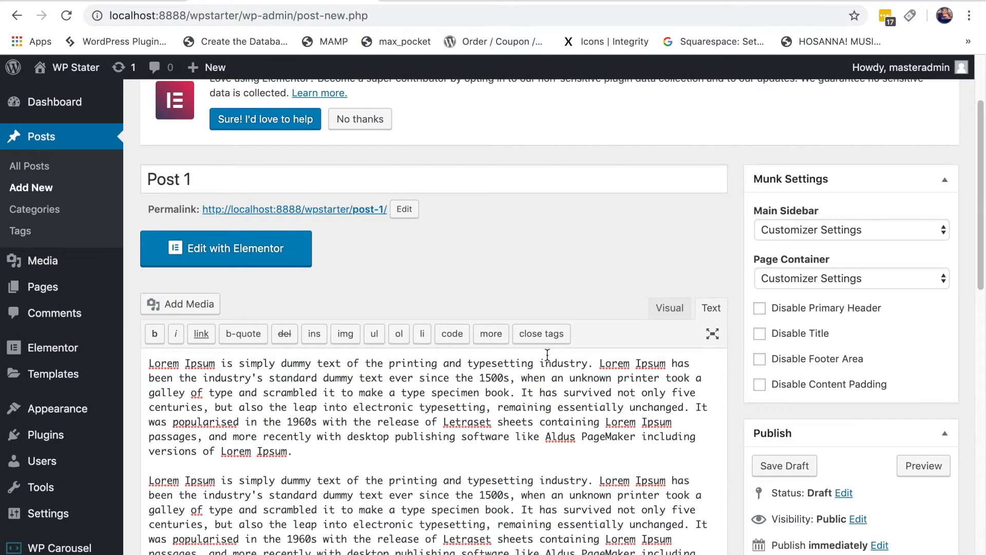
{"action": "scroll", "coordinate": [547, 354], "scroll_direction": "down", "scroll_amount": 6}
{"action": "left_click", "coordinate": [916, 262]}
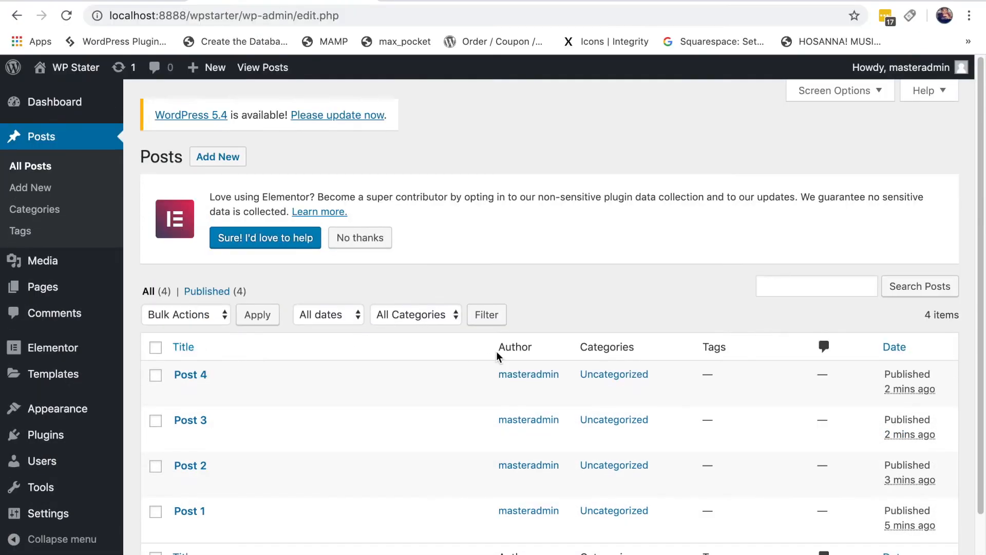
{"action": "scroll", "coordinate": [508, 357], "scroll_direction": "down", "scroll_amount": 2}
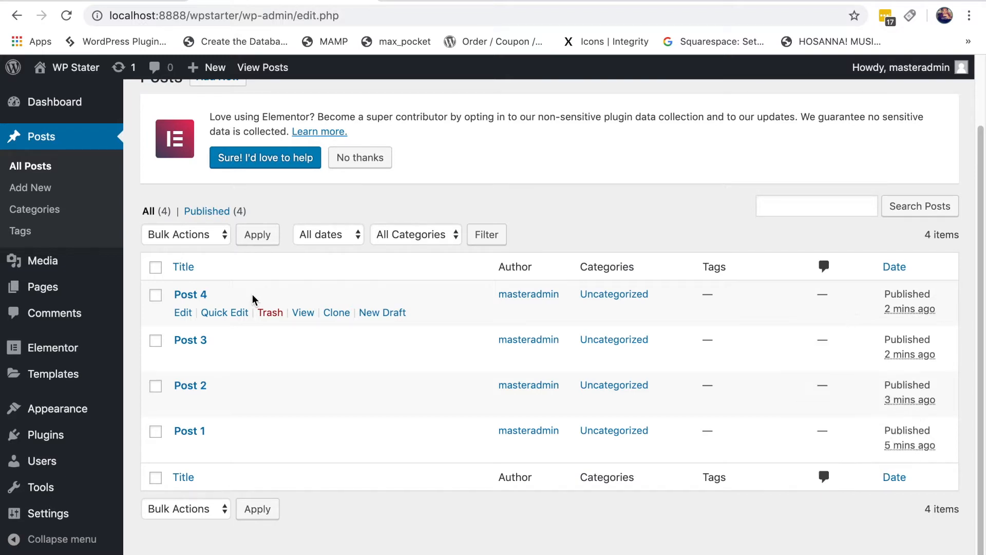
Step: Search plugins for 'wordpress carousel' and install WordPress Carousel by ShapedPlugin
{"action": "mouse_move", "coordinate": [85, 444]}
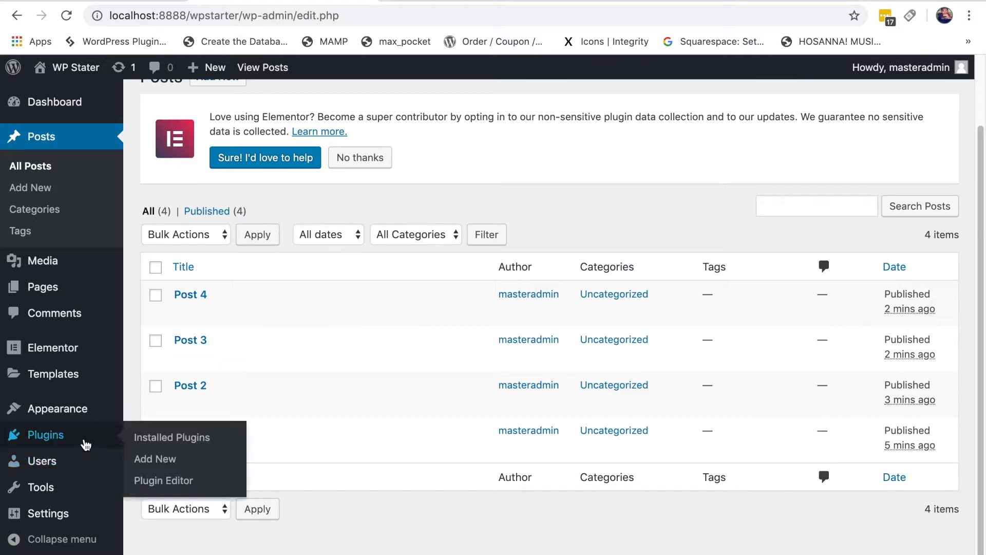
{"action": "left_click", "coordinate": [162, 459]}
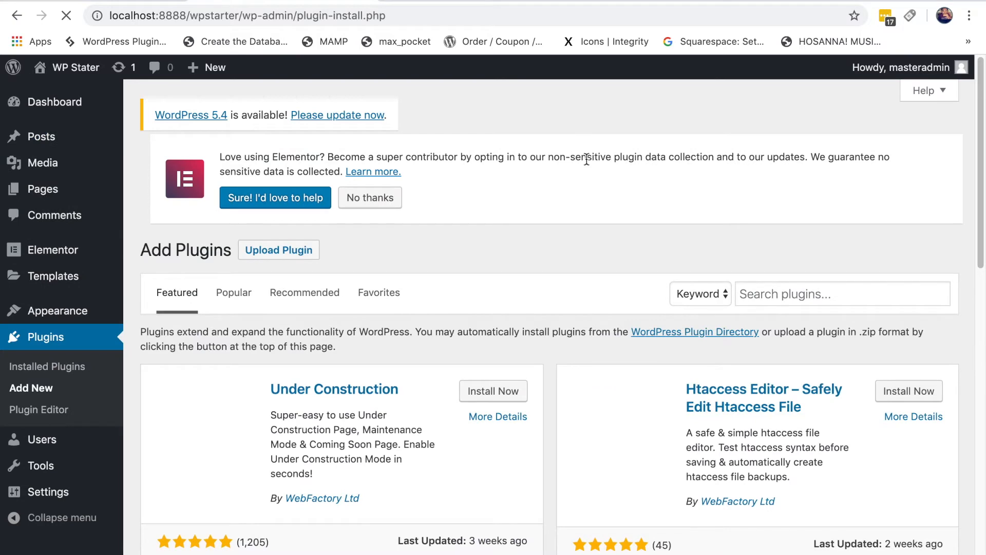
{"action": "left_click", "coordinate": [804, 294]}
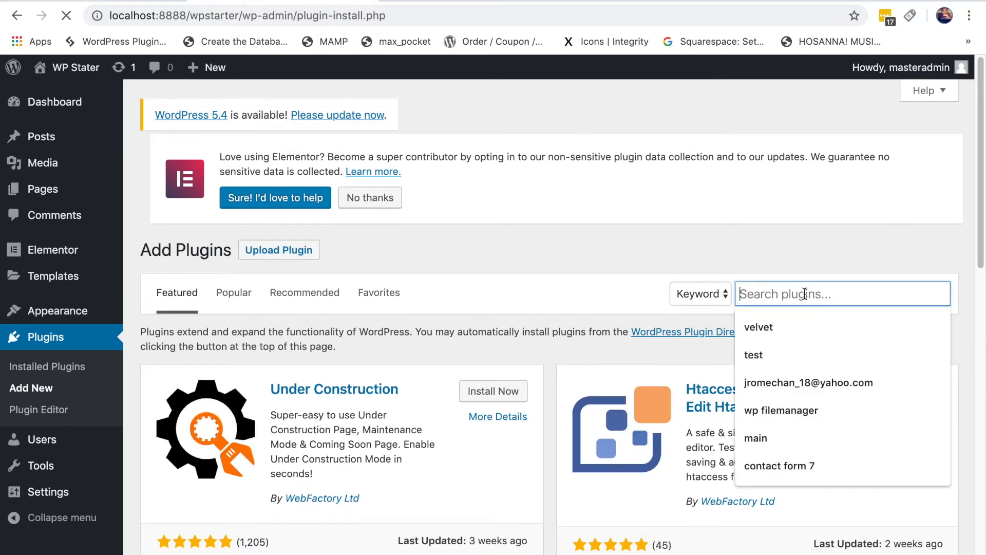
{"action": "type", "text": "wordpress"}
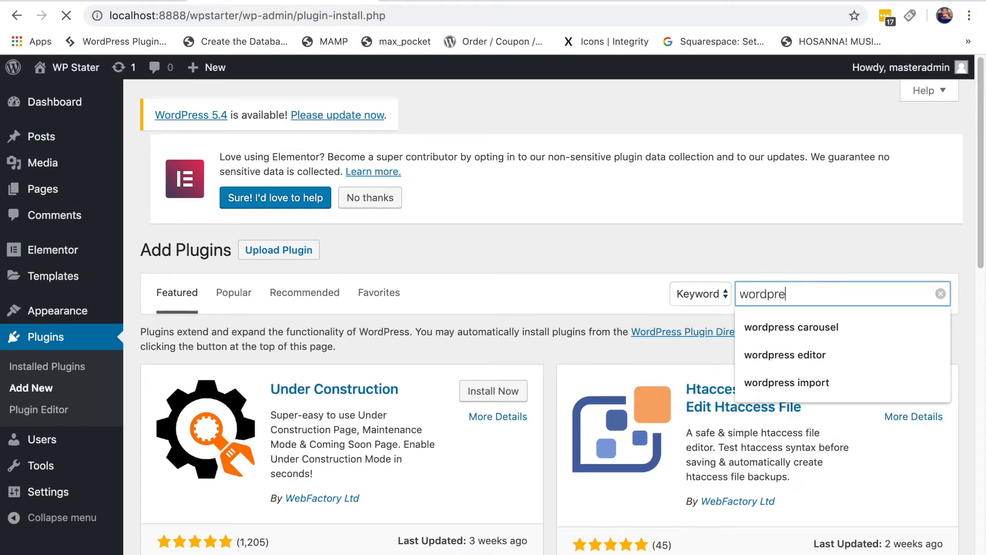
{"action": "key", "text": "Down"}
{"action": "key", "text": "Return"}
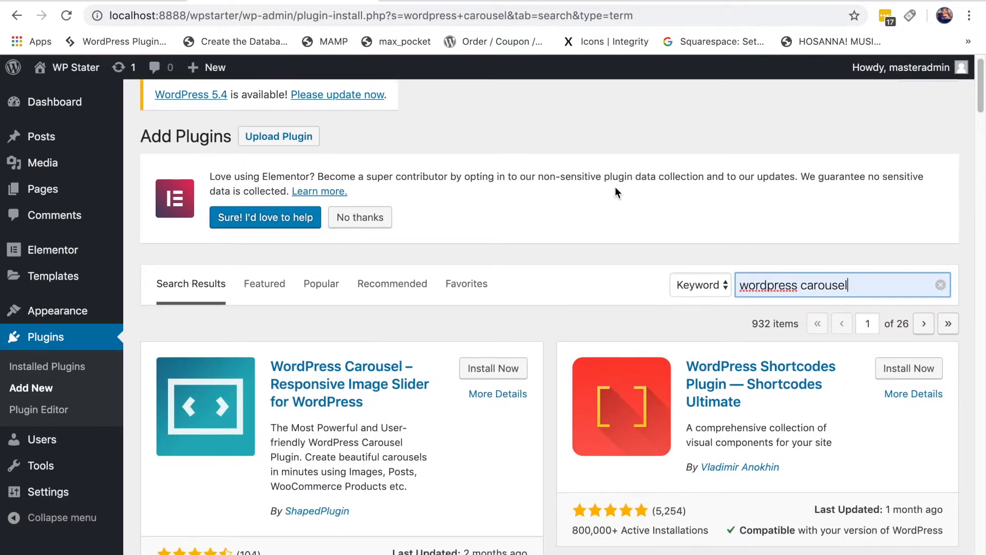
{"action": "scroll", "coordinate": [615, 187], "scroll_direction": "down", "scroll_amount": 3}
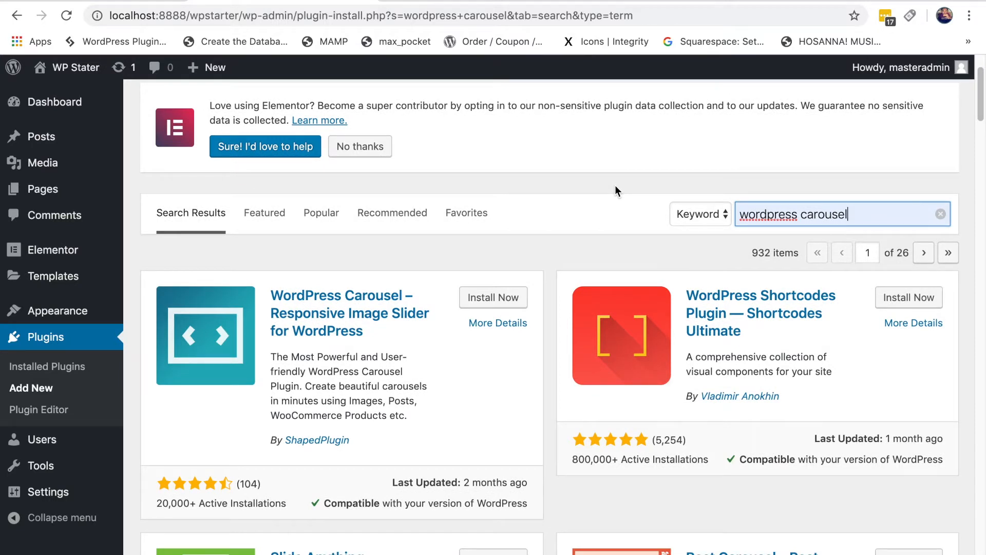
{"action": "scroll", "coordinate": [615, 186], "scroll_direction": "down", "scroll_amount": 2}
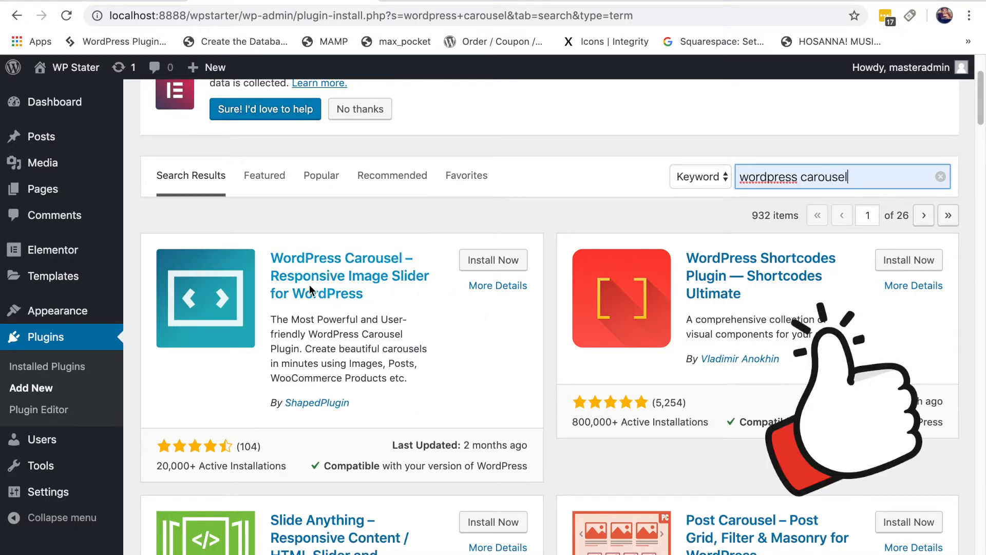
{"action": "left_click", "coordinate": [483, 267]}
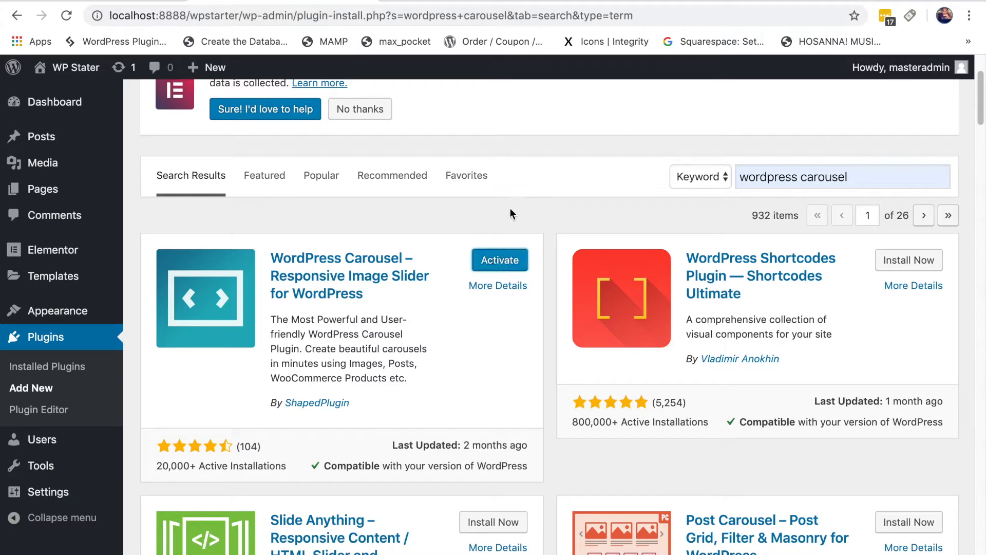
Step: Activate the WordPress Carousel plugin, reaching its blank new-carousel editor
{"action": "left_click", "coordinate": [508, 261]}
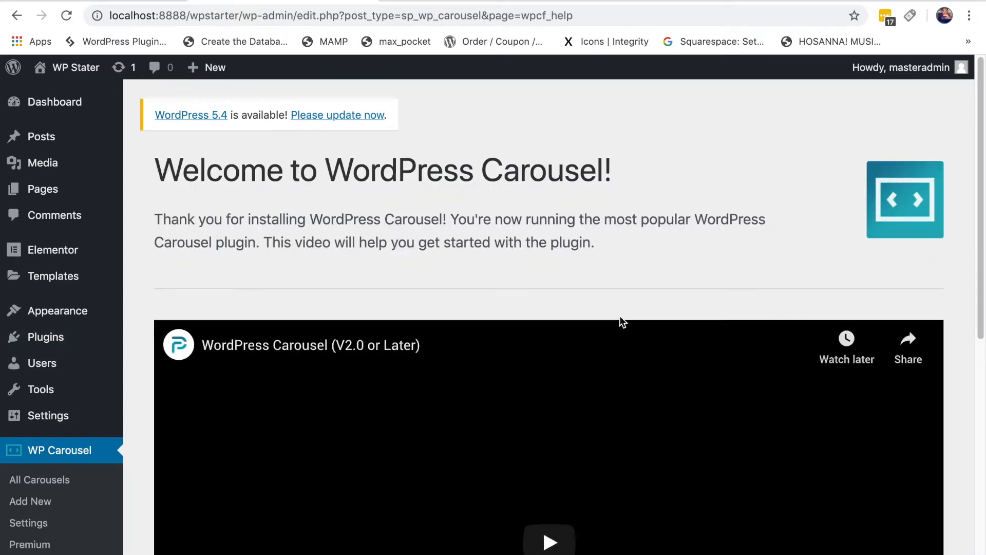
{"action": "scroll", "coordinate": [625, 200], "scroll_direction": "down", "scroll_amount": 1}
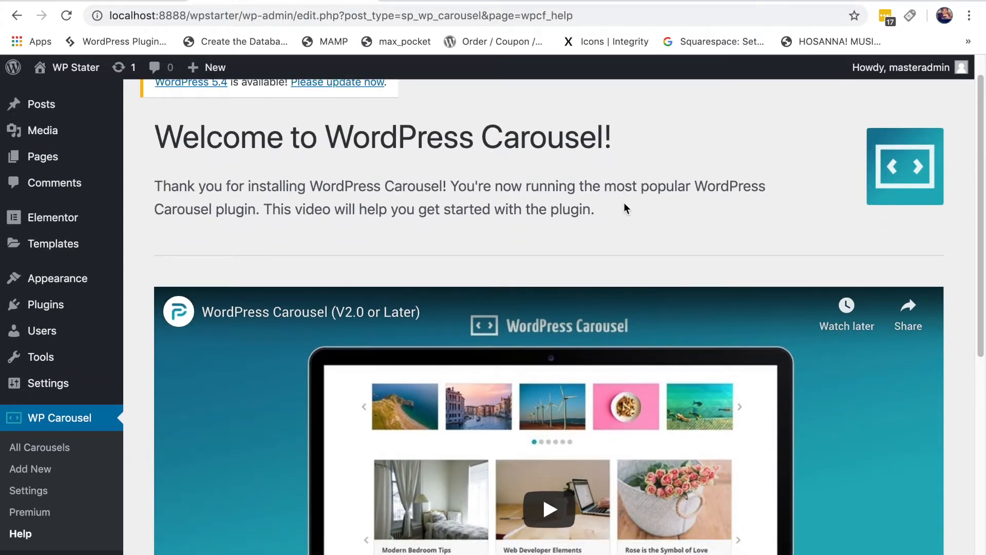
{"action": "scroll", "coordinate": [625, 204], "scroll_direction": "down", "scroll_amount": 2}
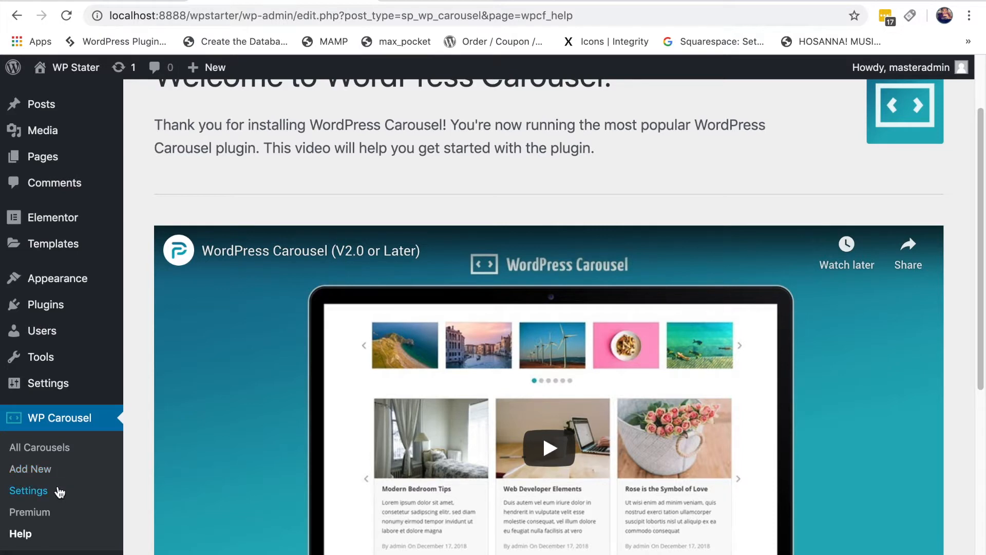
{"action": "left_click", "coordinate": [36, 468]}
Step: Name the new Image-type carousel 'Featured Post'
{"action": "scroll", "coordinate": [643, 170], "scroll_direction": "down", "scroll_amount": 2}
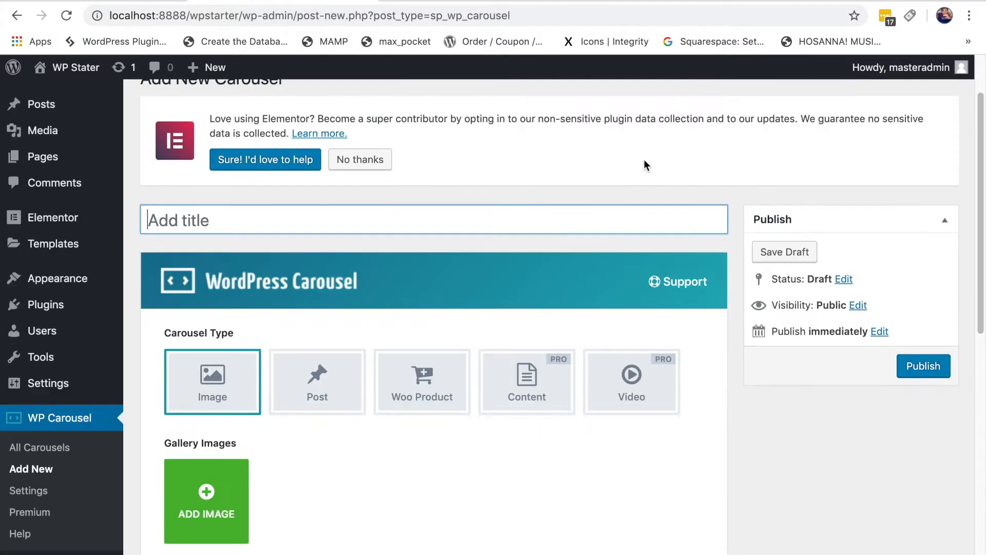
{"action": "scroll", "coordinate": [652, 162], "scroll_direction": "down", "scroll_amount": 2}
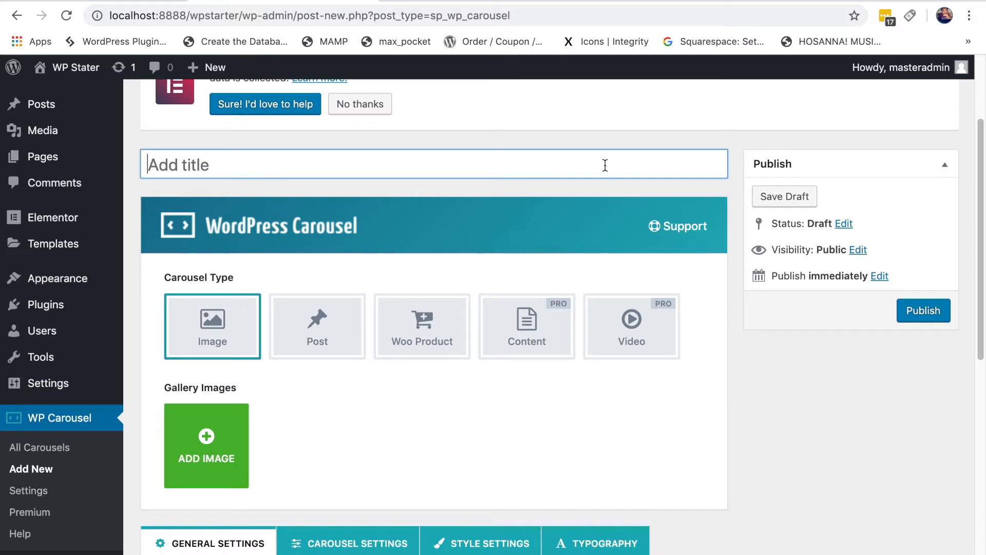
{"action": "type", "text": "feature"}
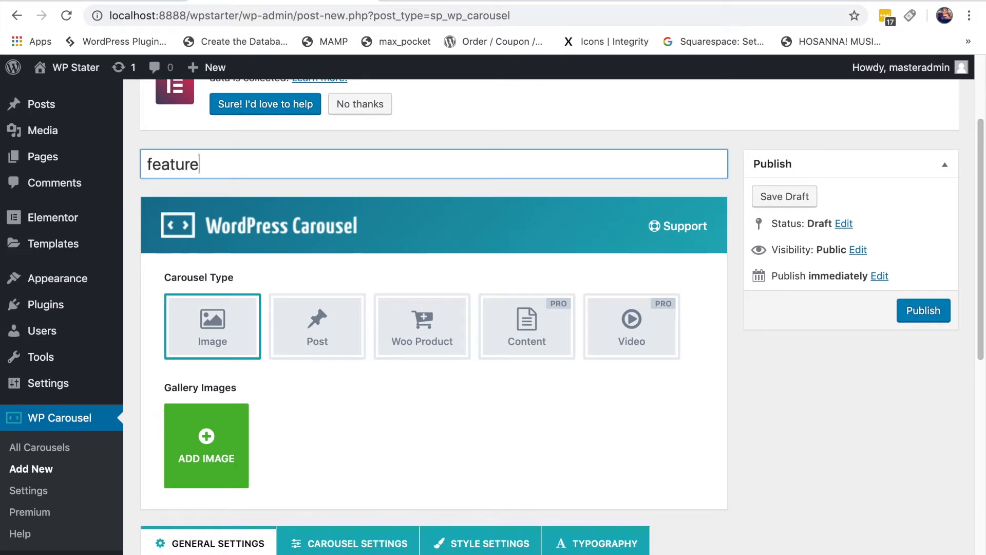
{"action": "type", "text": "d"}
{"action": "left_click_drag", "start_coordinate": [152, 165], "coordinate": [142, 166]}
{"action": "type", "text": "F"}
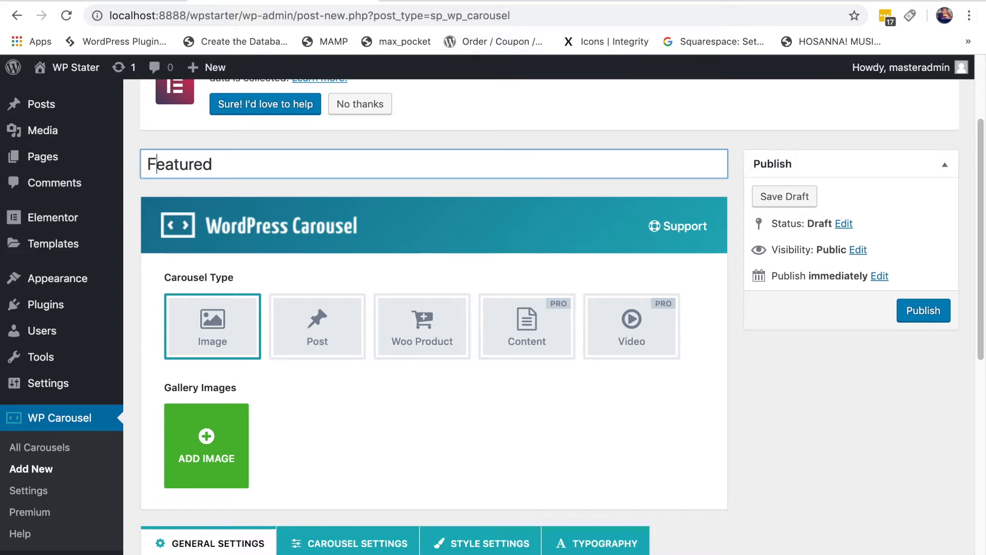
{"action": "left_click", "coordinate": [298, 169]}
{"action": "type", "text": "Post"}
{"action": "scroll", "coordinate": [836, 442], "scroll_direction": "down", "scroll_amount": 1}
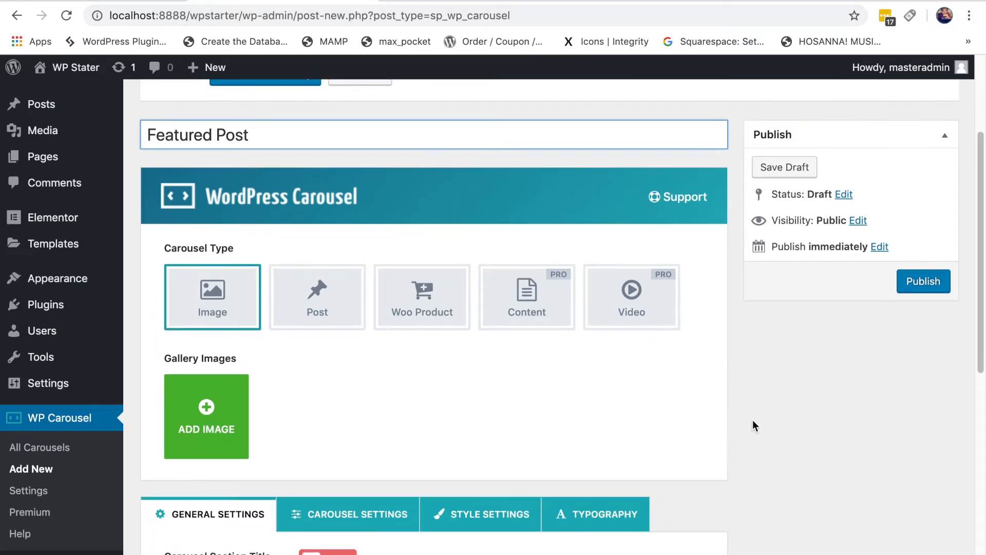
{"action": "left_click_drag", "start_coordinate": [240, 250], "coordinate": [164, 247]}
{"action": "left_click", "coordinate": [175, 252]}
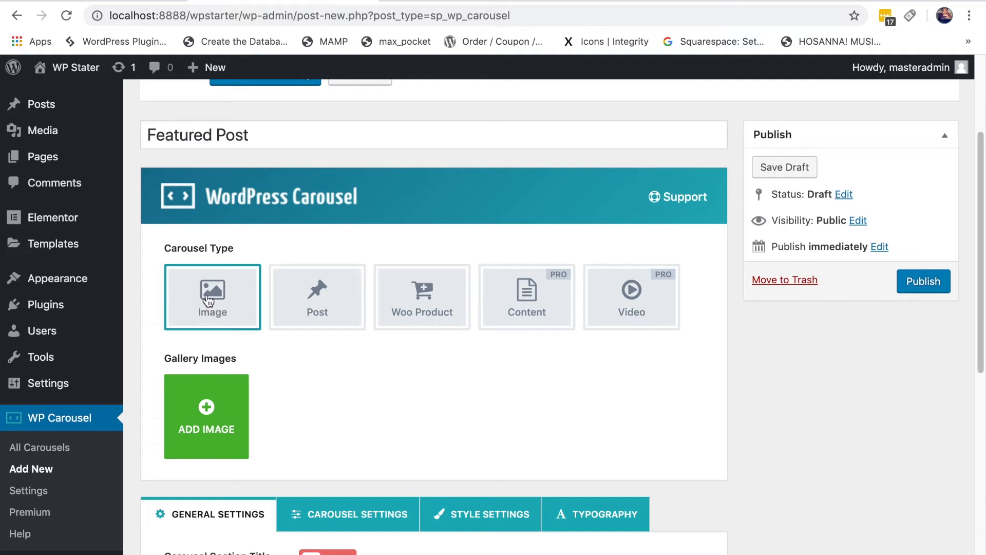
Step: Switch the carousel type to Post and keep Latest as the post filter
{"action": "left_click", "coordinate": [322, 307]}
{"action": "scroll", "coordinate": [632, 415], "scroll_direction": "down", "scroll_amount": 2}
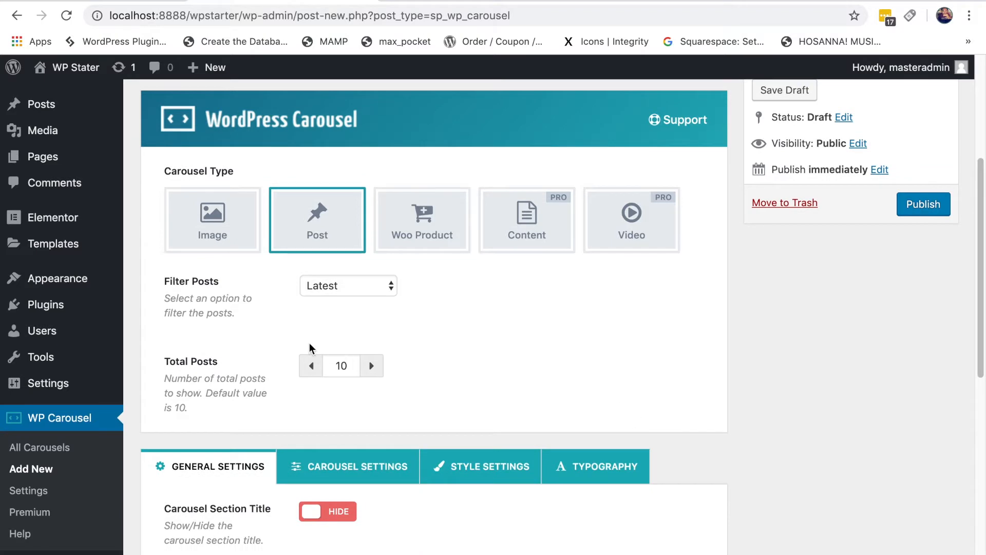
{"action": "left_click_drag", "start_coordinate": [228, 290], "coordinate": [167, 288]}
{"action": "left_click", "coordinate": [471, 316]}
{"action": "left_click", "coordinate": [354, 291]}
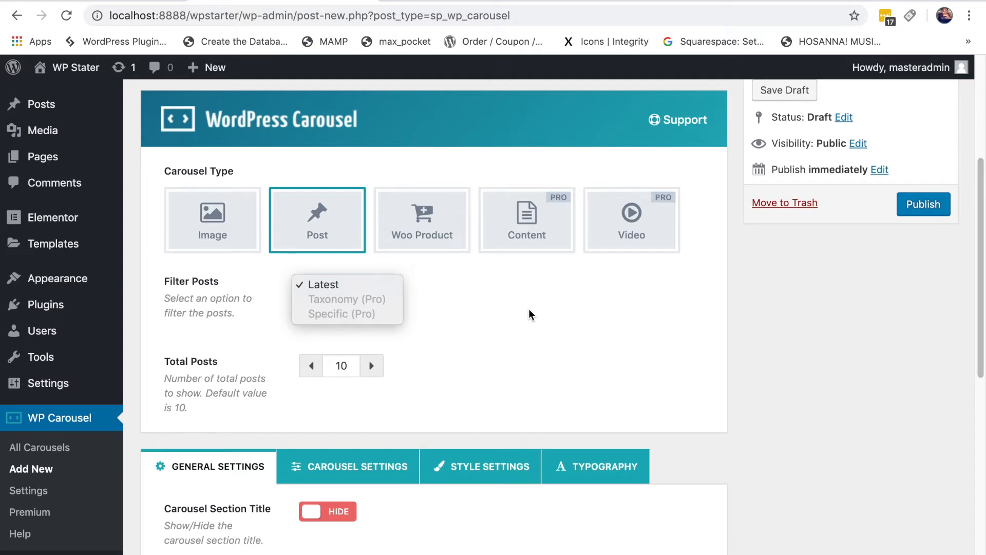
{"action": "left_click", "coordinate": [492, 315]}
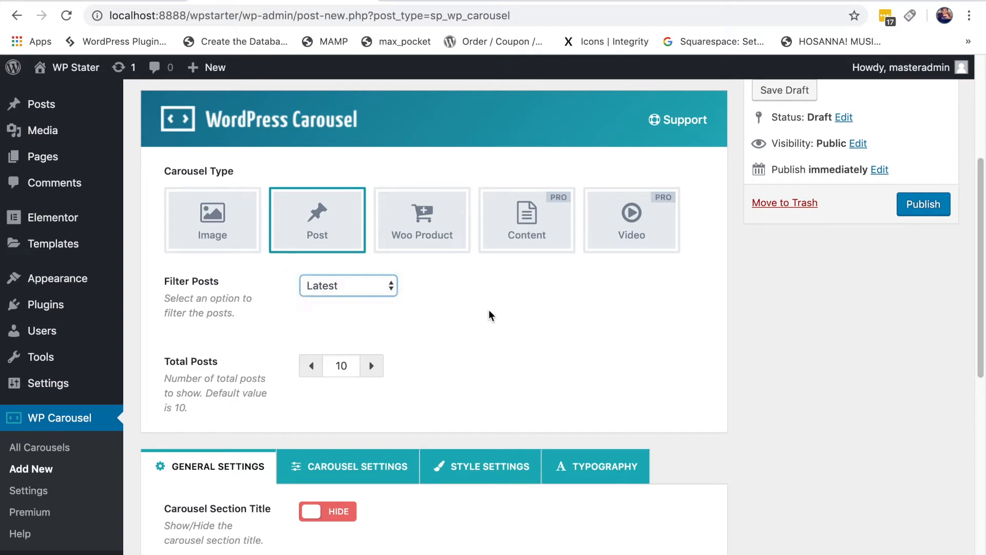
{"action": "left_click", "coordinate": [327, 286]}
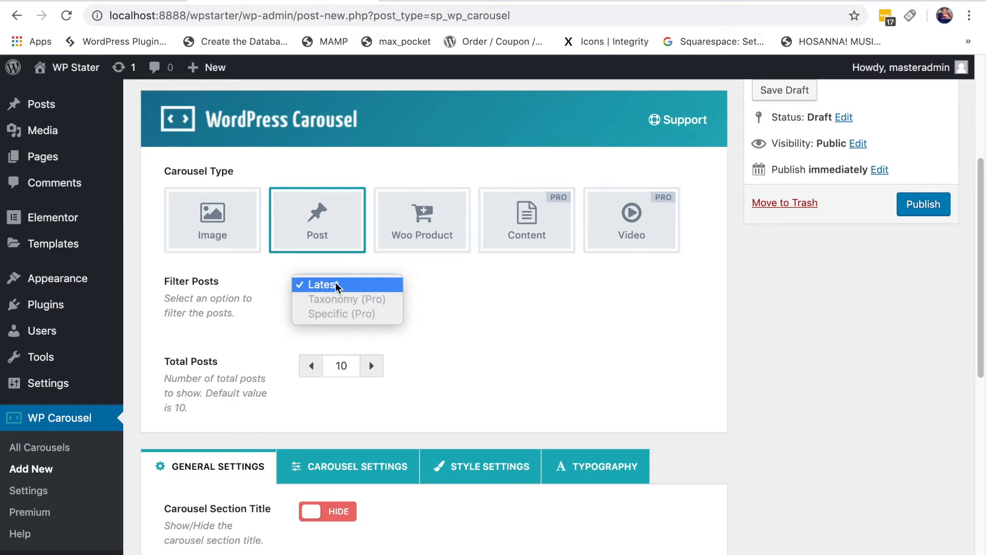
{"action": "left_click", "coordinate": [369, 290]}
{"action": "scroll", "coordinate": [487, 305], "scroll_direction": "down", "scroll_amount": 4}
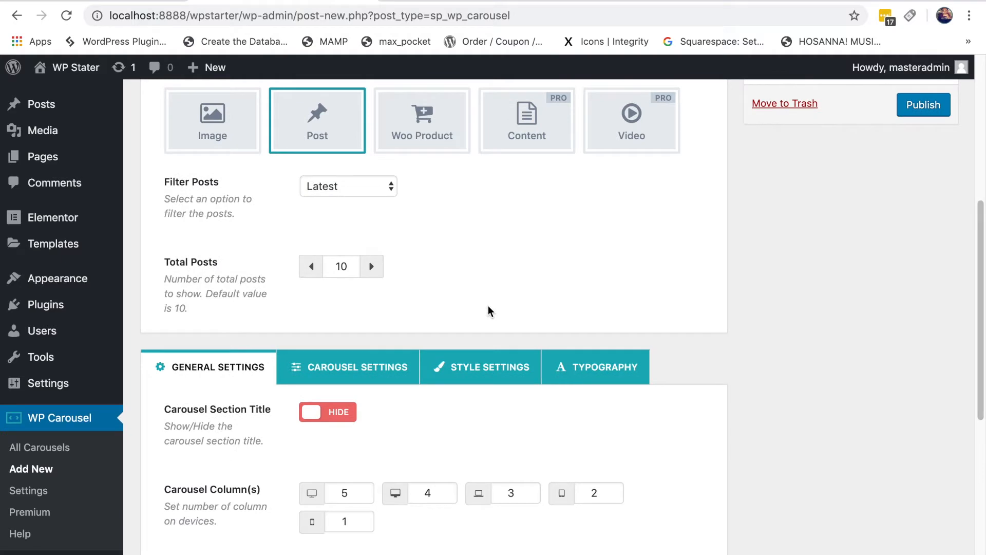
{"action": "left_click_drag", "start_coordinate": [225, 265], "coordinate": [163, 269]}
{"action": "left_click", "coordinate": [487, 273]}
{"action": "left_click", "coordinate": [343, 266]}
{"action": "scroll", "coordinate": [444, 273], "scroll_direction": "down", "scroll_amount": 5}
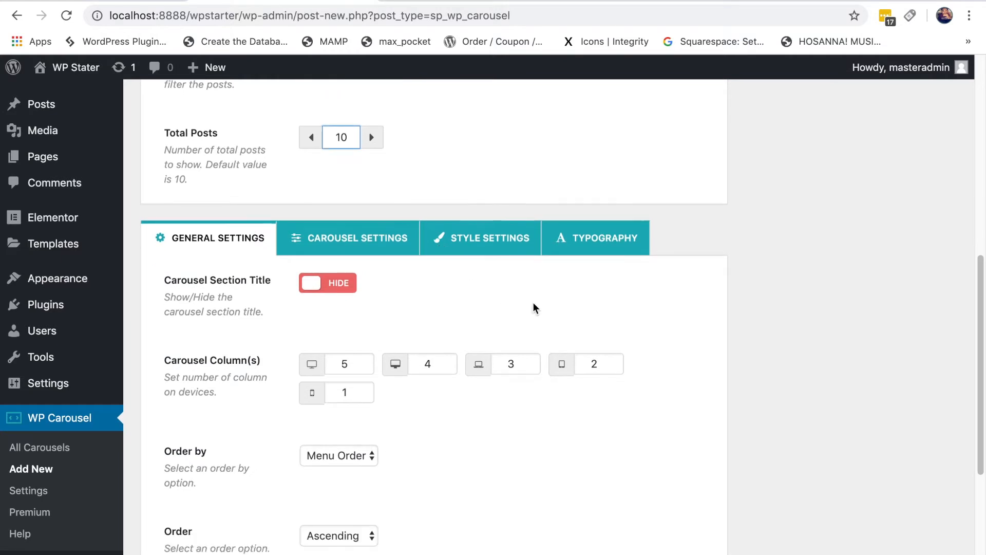
{"action": "scroll", "coordinate": [534, 307], "scroll_direction": "down", "scroll_amount": 1}
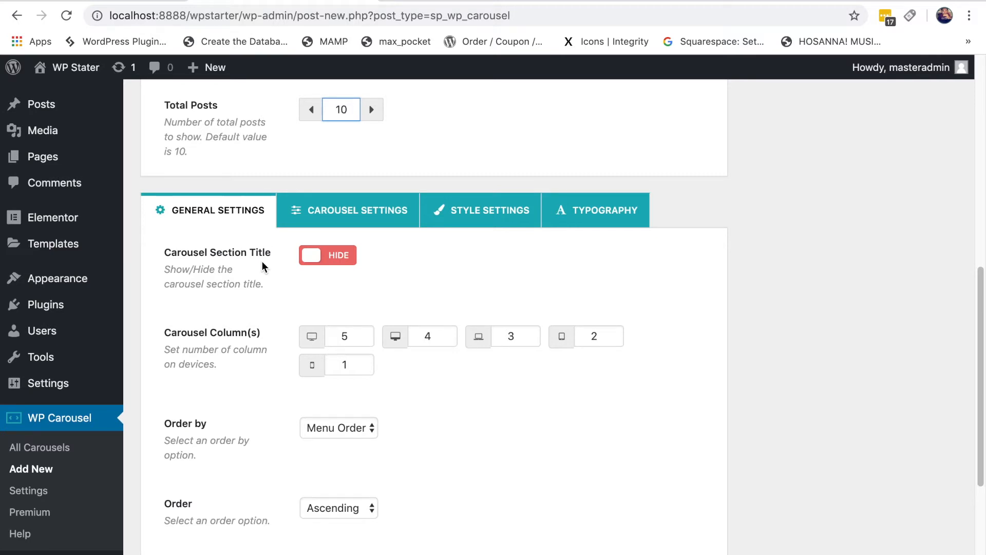
{"action": "scroll", "coordinate": [262, 266], "scroll_direction": "up", "scroll_amount": 10}
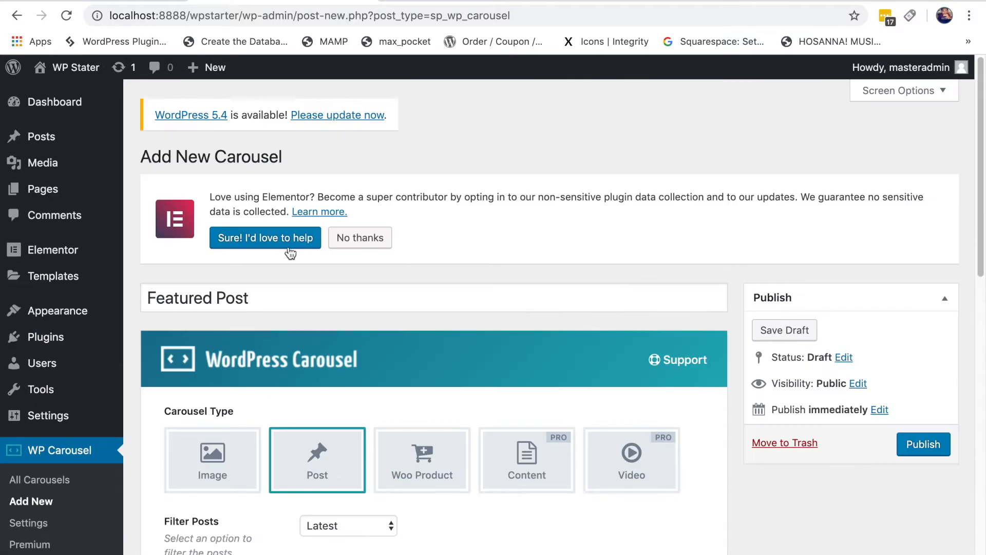
{"action": "scroll", "coordinate": [640, 447], "scroll_direction": "down", "scroll_amount": 2}
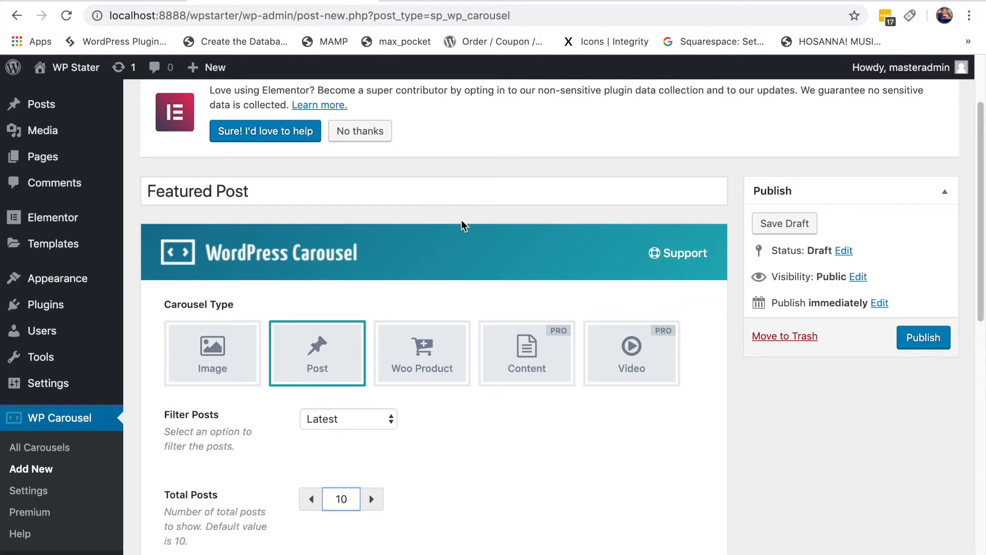
{"action": "scroll", "coordinate": [728, 411], "scroll_direction": "down", "scroll_amount": 8}
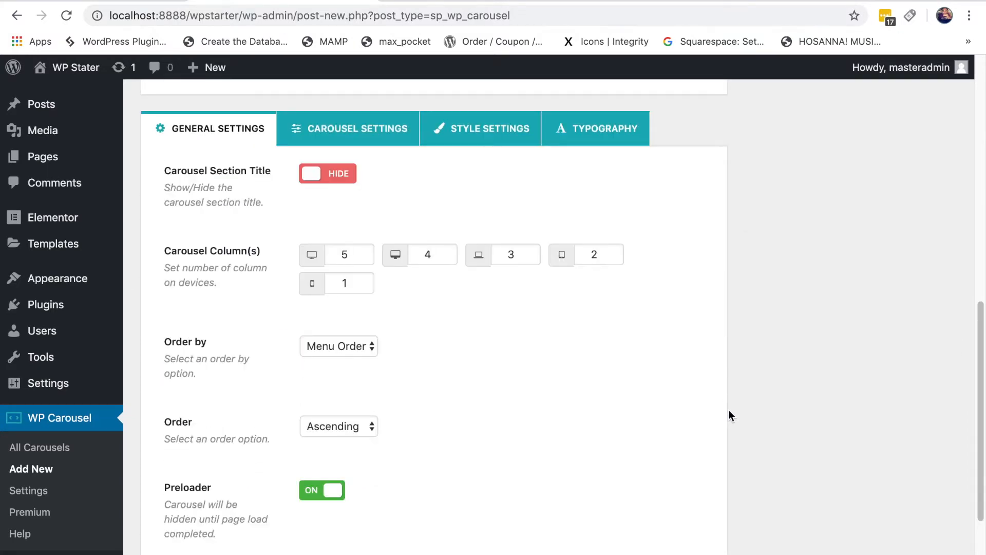
{"action": "left_click", "coordinate": [342, 178]}
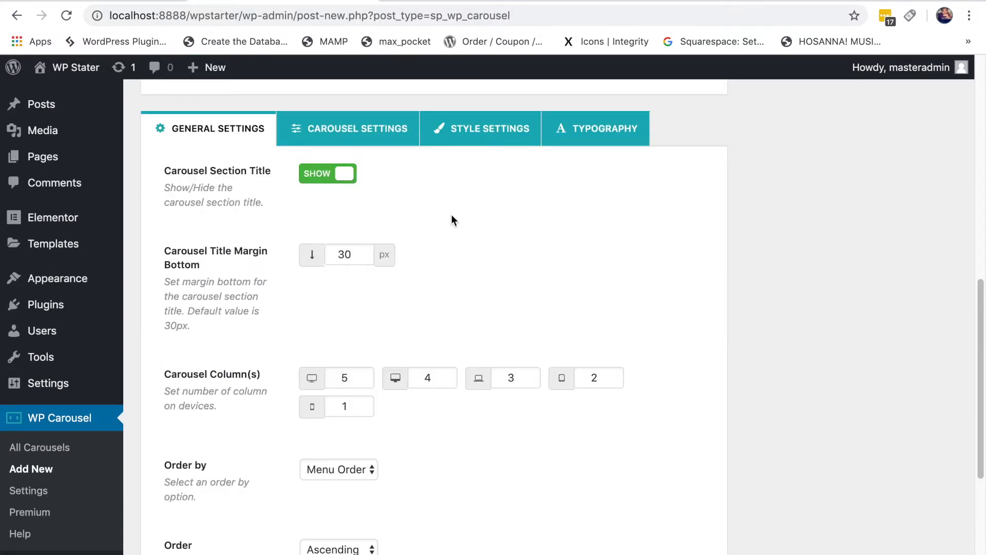
{"action": "left_click", "coordinate": [343, 177]}
{"action": "left_click", "coordinate": [337, 180]}
{"action": "left_click", "coordinate": [342, 177]}
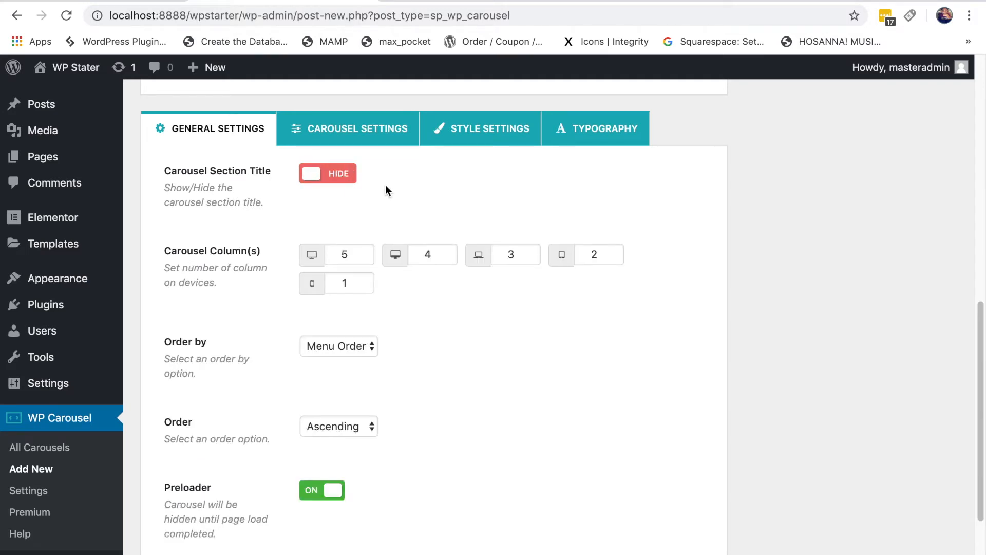
{"action": "left_click", "coordinate": [327, 177]}
{"action": "left_click", "coordinate": [345, 176]}
{"action": "scroll", "coordinate": [421, 206], "scroll_direction": "down", "scroll_amount": 1}
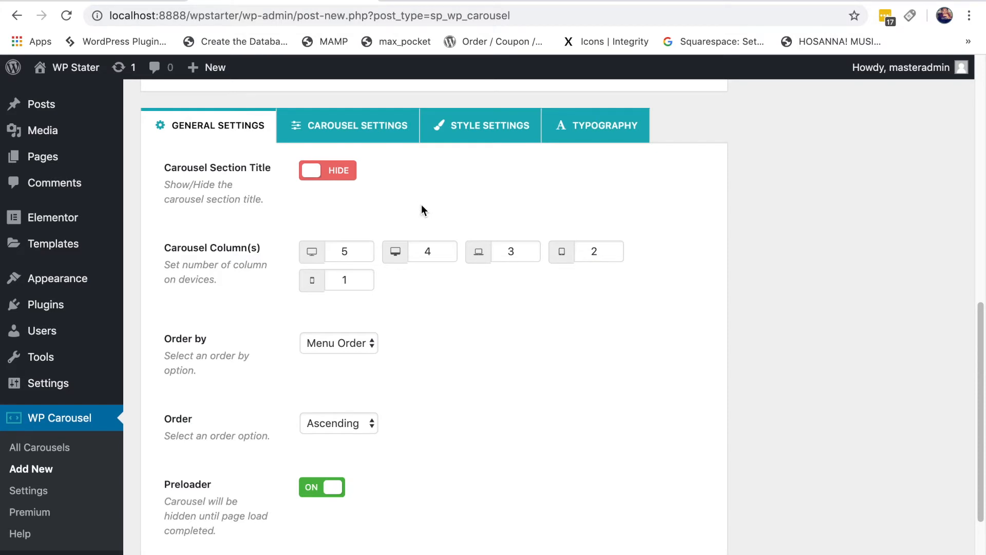
{"action": "left_click_drag", "start_coordinate": [165, 241], "coordinate": [259, 244]}
{"action": "left_click", "coordinate": [464, 329]}
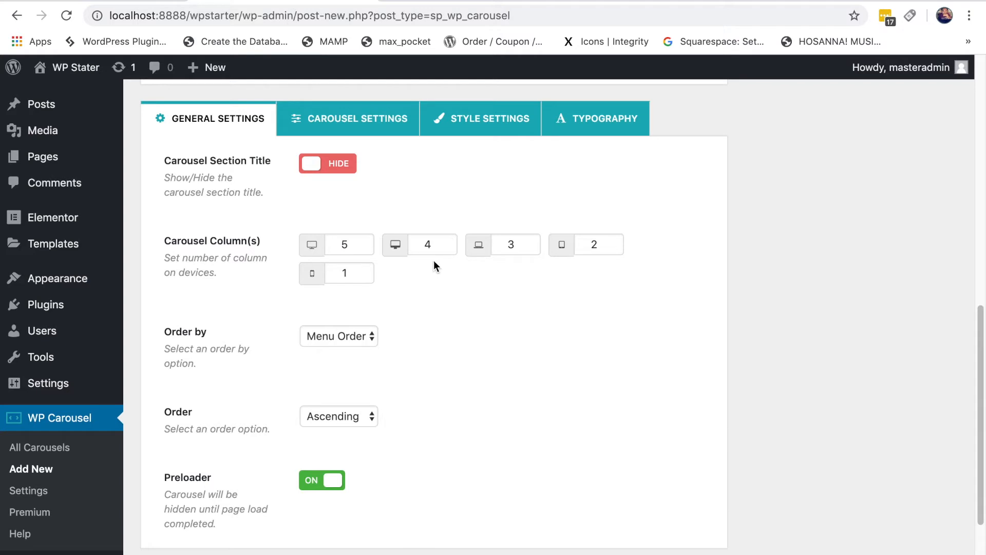
{"action": "left_click", "coordinate": [504, 245]}
{"action": "left_click", "coordinate": [536, 247]}
{"action": "left_click", "coordinate": [535, 241]}
{"action": "left_click", "coordinate": [485, 311]}
{"action": "scroll", "coordinate": [468, 328], "scroll_direction": "down", "scroll_amount": 2}
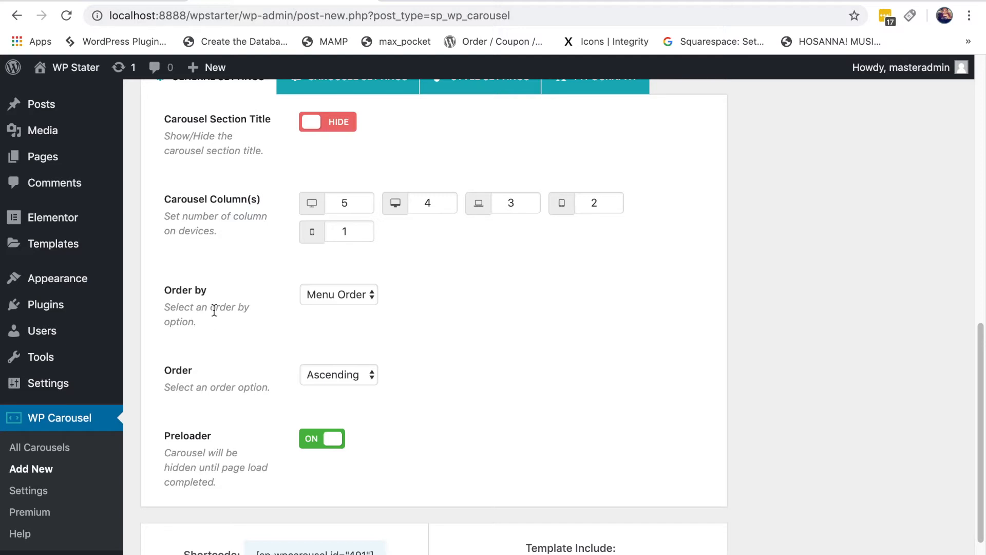
{"action": "left_click", "coordinate": [359, 296]}
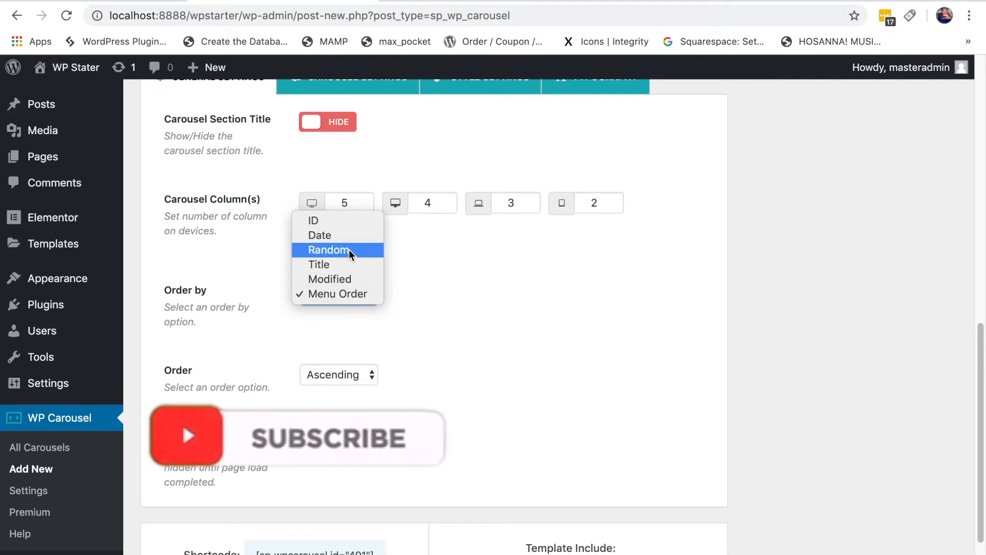
{"action": "left_click", "coordinate": [480, 315]}
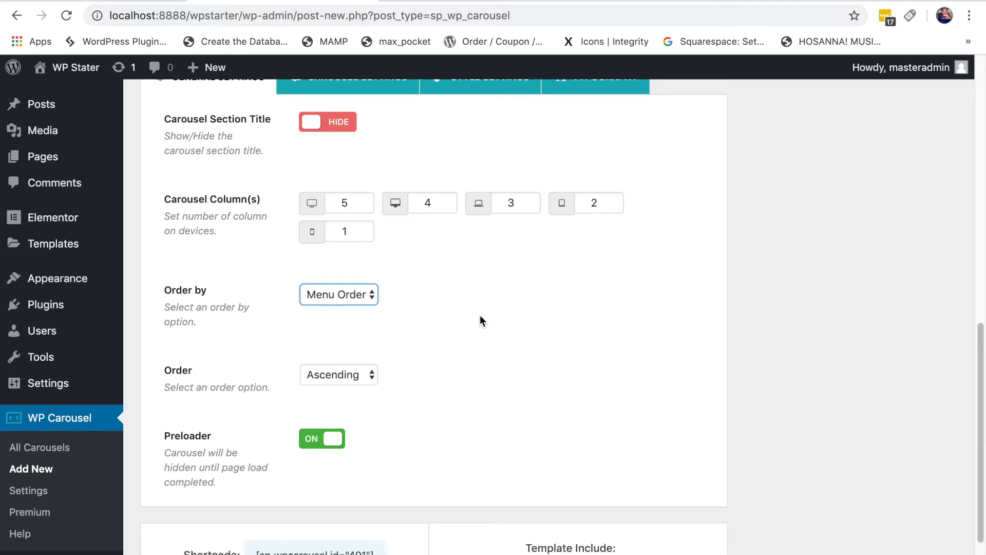
{"action": "scroll", "coordinate": [510, 368], "scroll_direction": "down", "scroll_amount": 2}
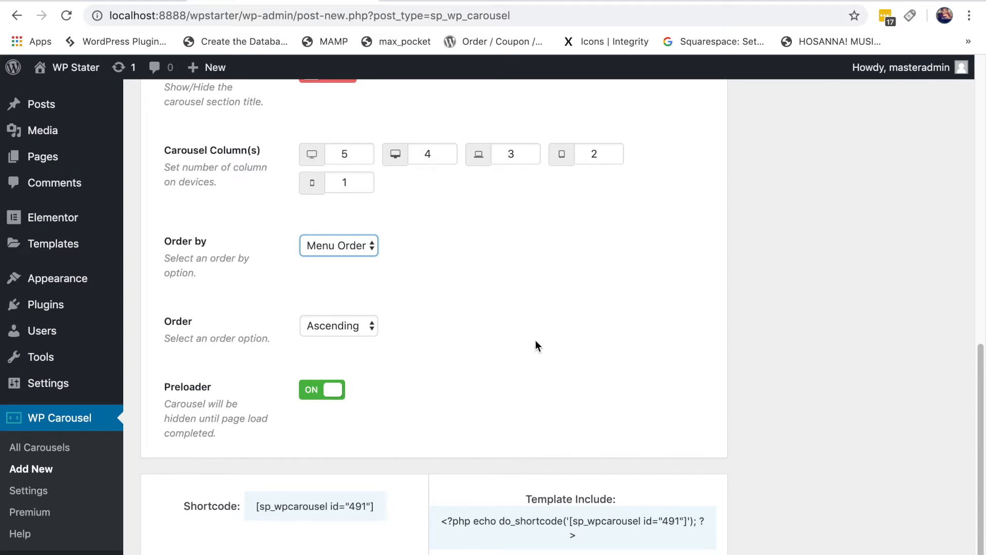
Step: Keep Ascending sort order and publish the Featured Post carousel
{"action": "left_click", "coordinate": [369, 325]}
{"action": "left_click", "coordinate": [485, 322]}
{"action": "scroll", "coordinate": [331, 374], "scroll_direction": "up", "scroll_amount": 10}
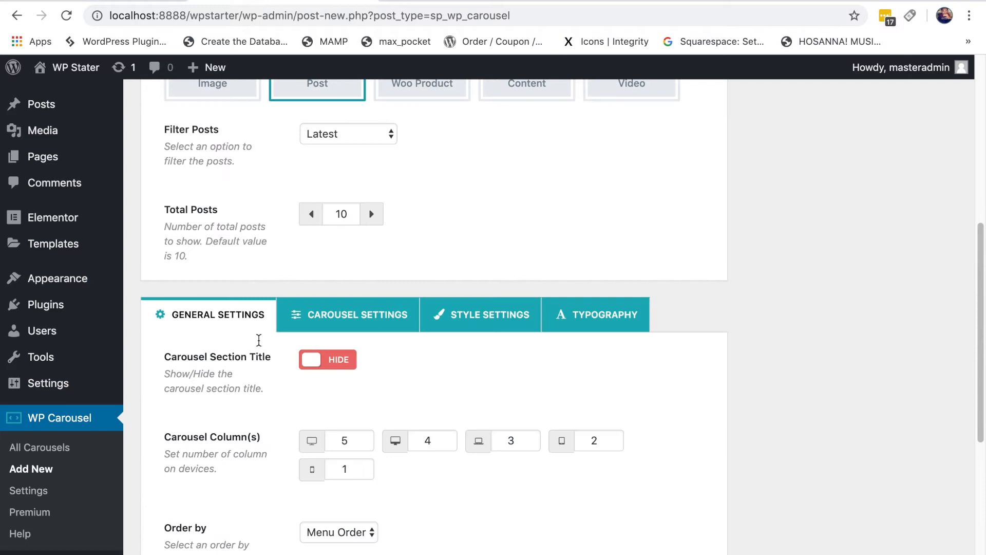
{"action": "scroll", "coordinate": [853, 488], "scroll_direction": "up", "scroll_amount": 1}
{"action": "scroll", "coordinate": [853, 490], "scroll_direction": "up", "scroll_amount": 3}
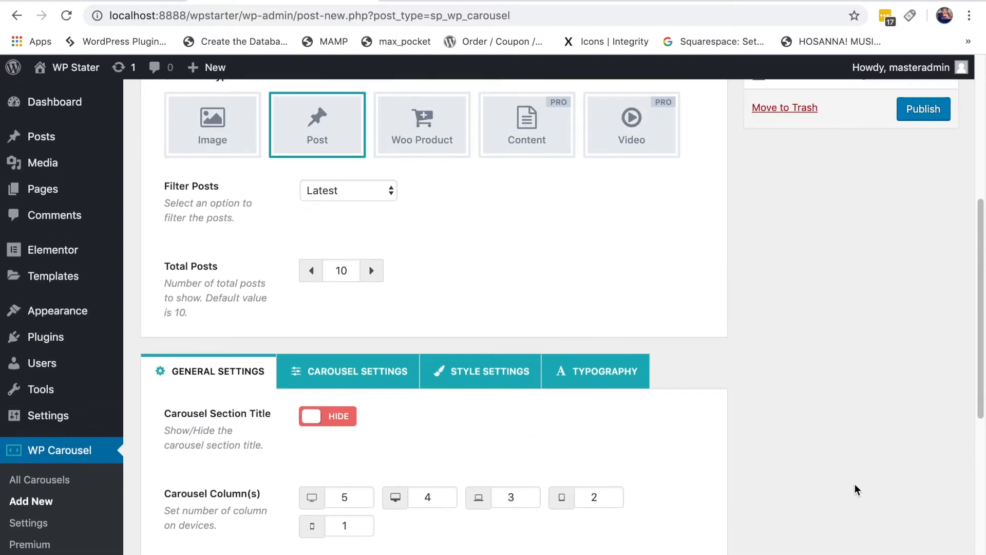
{"action": "scroll", "coordinate": [862, 485], "scroll_direction": "up", "scroll_amount": 1}
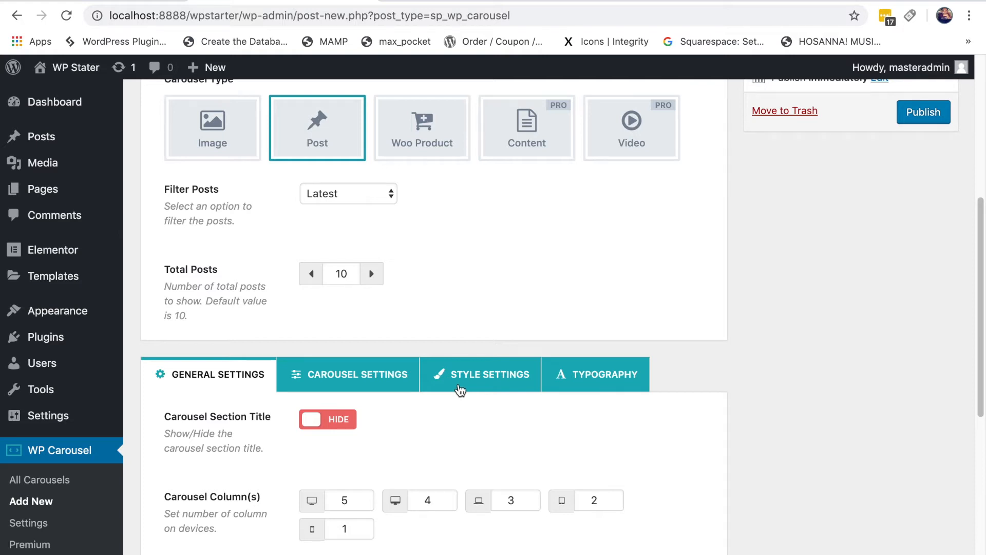
{"action": "scroll", "coordinate": [873, 395], "scroll_direction": "up", "scroll_amount": 1}
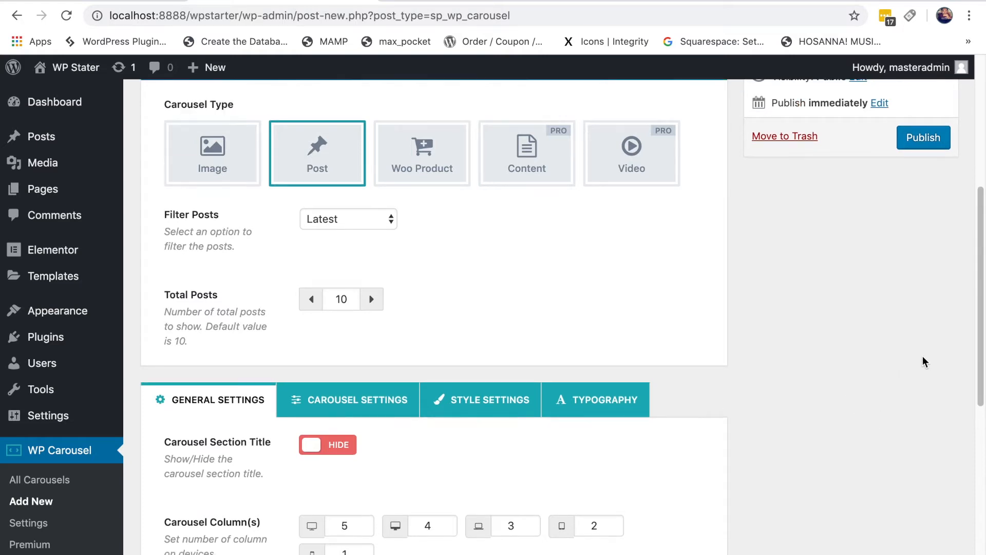
{"action": "scroll", "coordinate": [917, 261], "scroll_direction": "up", "scroll_amount": 1}
{"action": "left_click", "coordinate": [924, 163]}
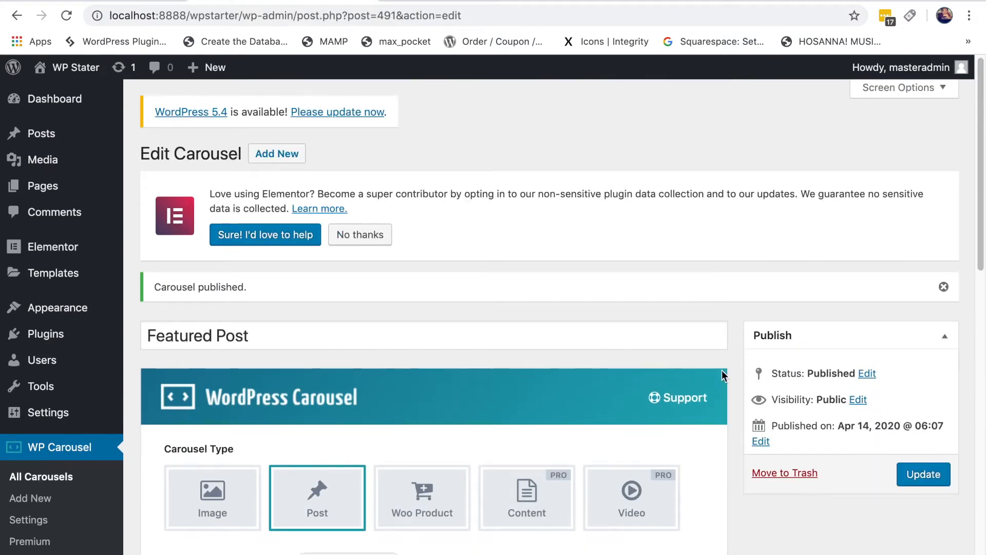
{"action": "scroll", "coordinate": [572, 346], "scroll_direction": "down", "scroll_amount": 15}
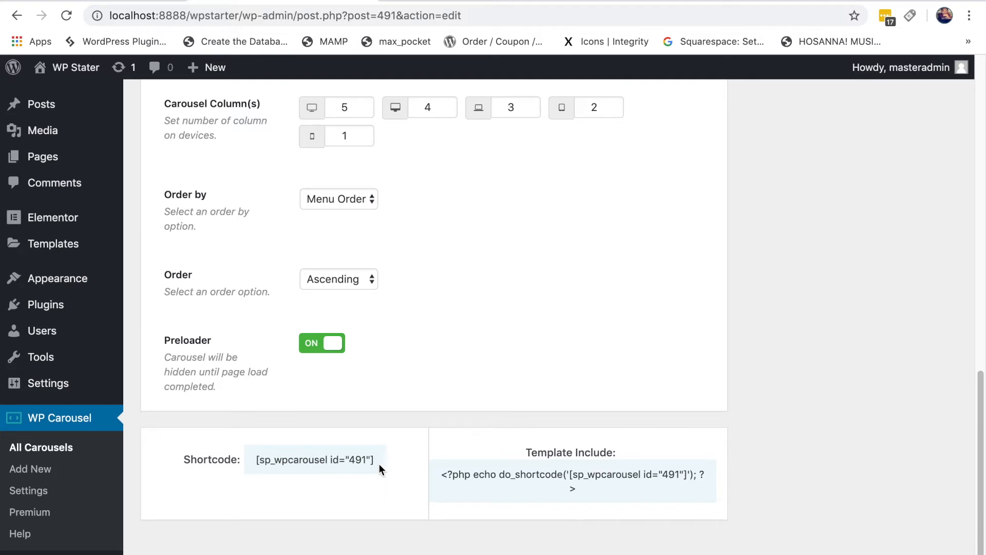
{"action": "mouse_move", "coordinate": [376, 460]}
{"action": "left_mouse_down"}
{"action": "mouse_move", "coordinate": [320, 462]}
{"action": "mouse_move", "coordinate": [382, 465]}
{"action": "left_mouse_up"}
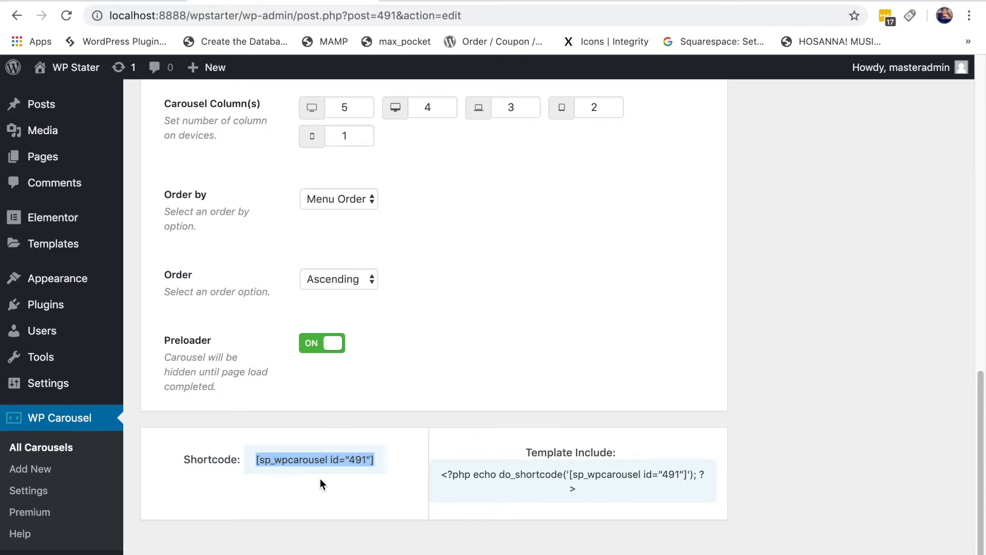
{"action": "scroll", "coordinate": [859, 496], "scroll_direction": "up", "scroll_amount": 15}
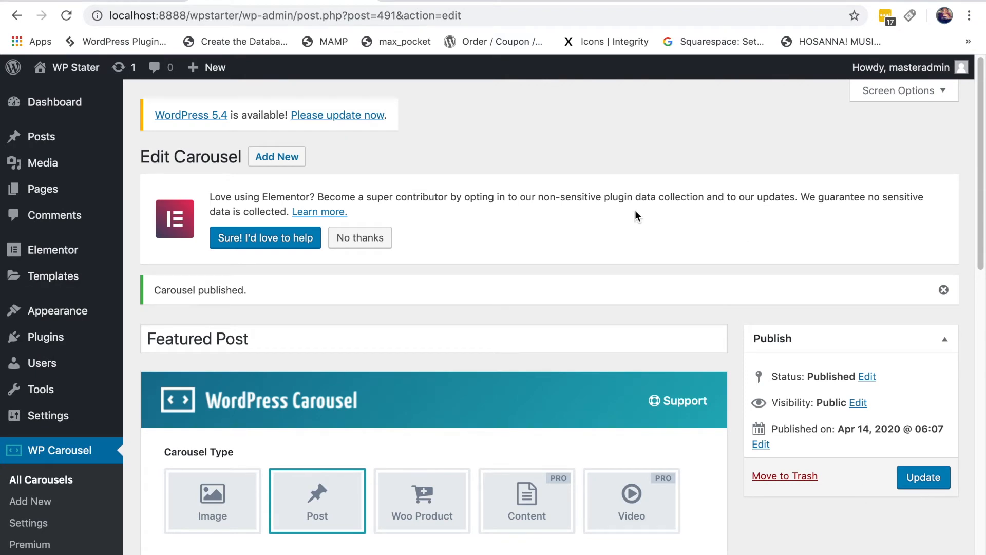
Step: Go to the Pages list and view Marketer – Landing Page in a new tab
{"action": "mouse_move", "coordinate": [56, 196]}
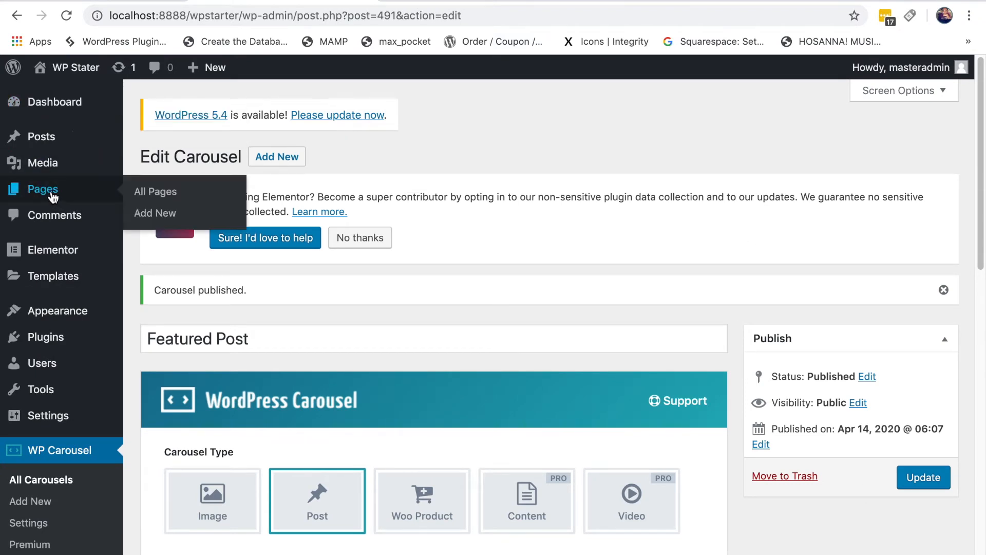
{"action": "left_click", "coordinate": [149, 192]}
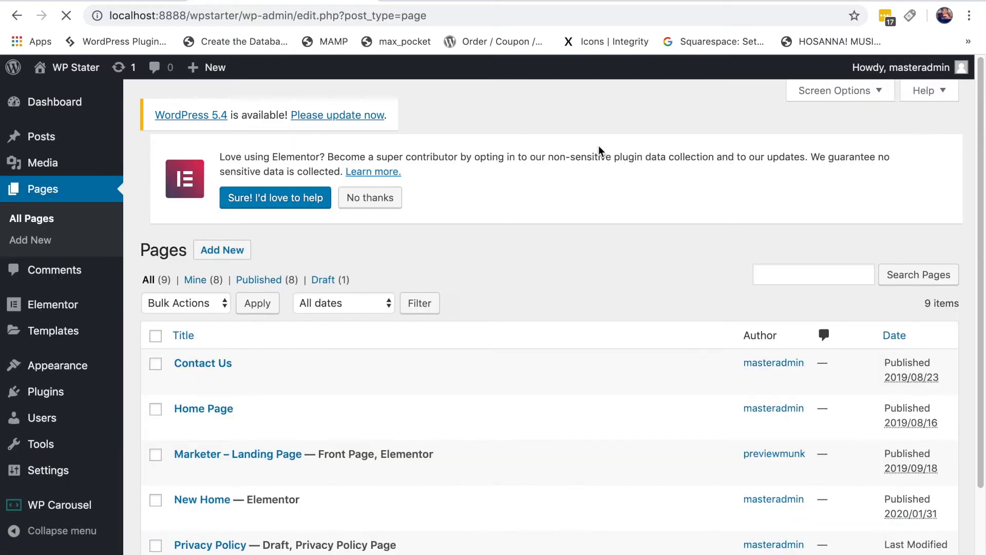
{"action": "scroll", "coordinate": [612, 141], "scroll_direction": "down", "scroll_amount": 3}
{"action": "scroll", "coordinate": [647, 183], "scroll_direction": "down", "scroll_amount": 1}
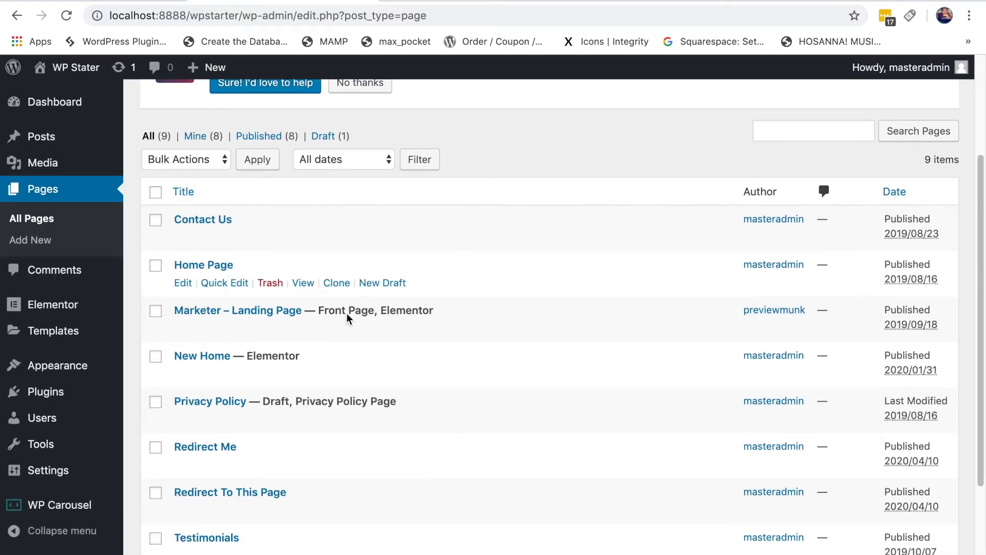
{"action": "right_click", "coordinate": [296, 336]}
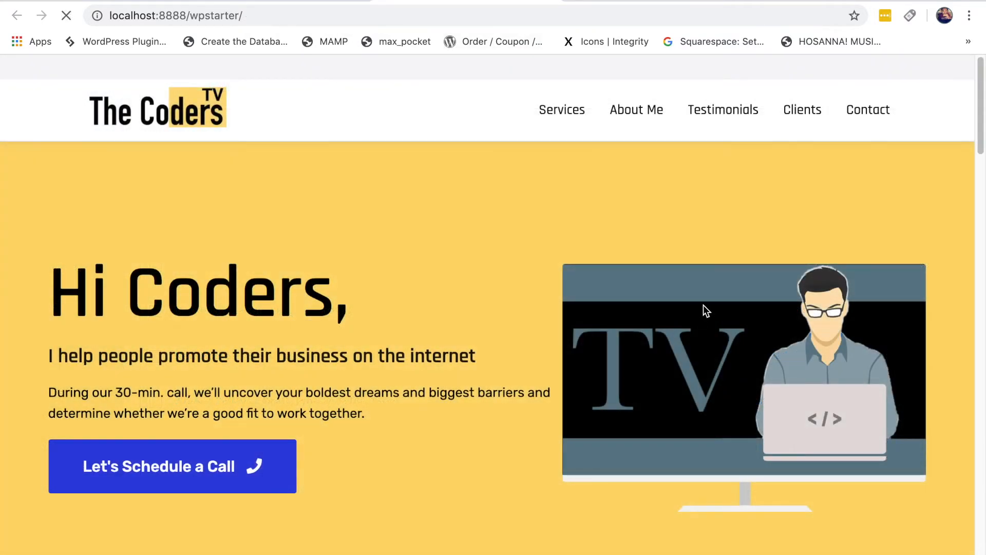
{"action": "scroll", "coordinate": [704, 298], "scroll_direction": "down", "scroll_amount": 6}
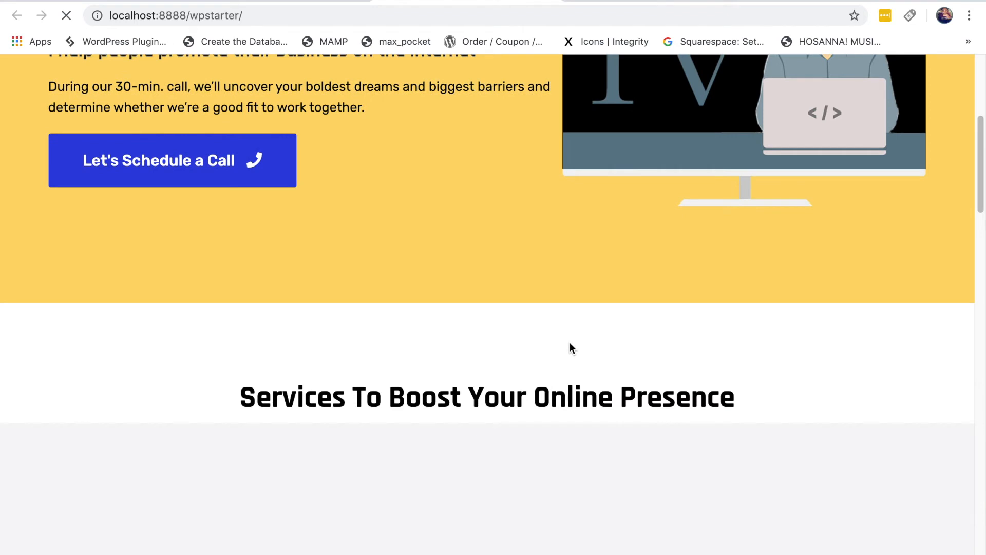
{"action": "scroll", "coordinate": [514, 319], "scroll_direction": "down", "scroll_amount": 3}
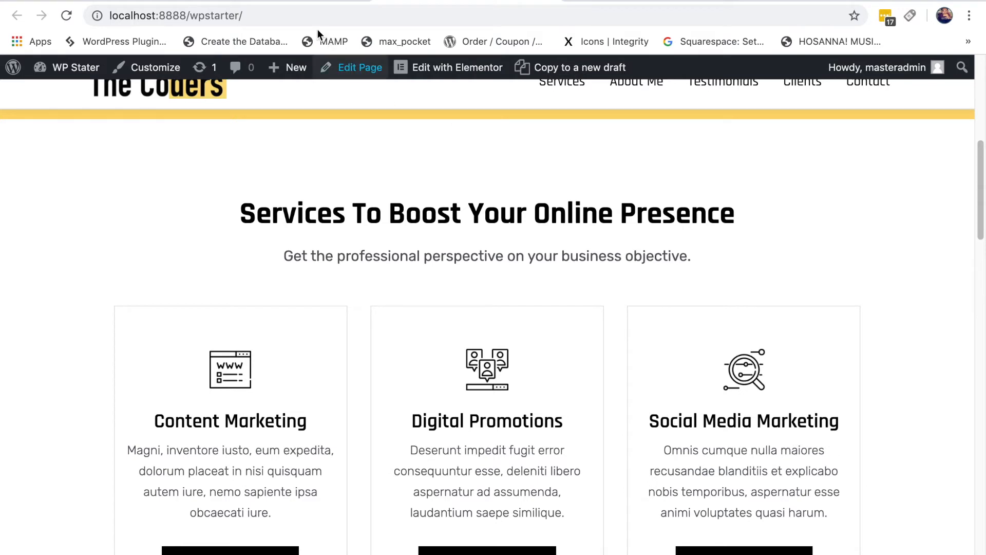
{"action": "left_click", "coordinate": [282, 1]}
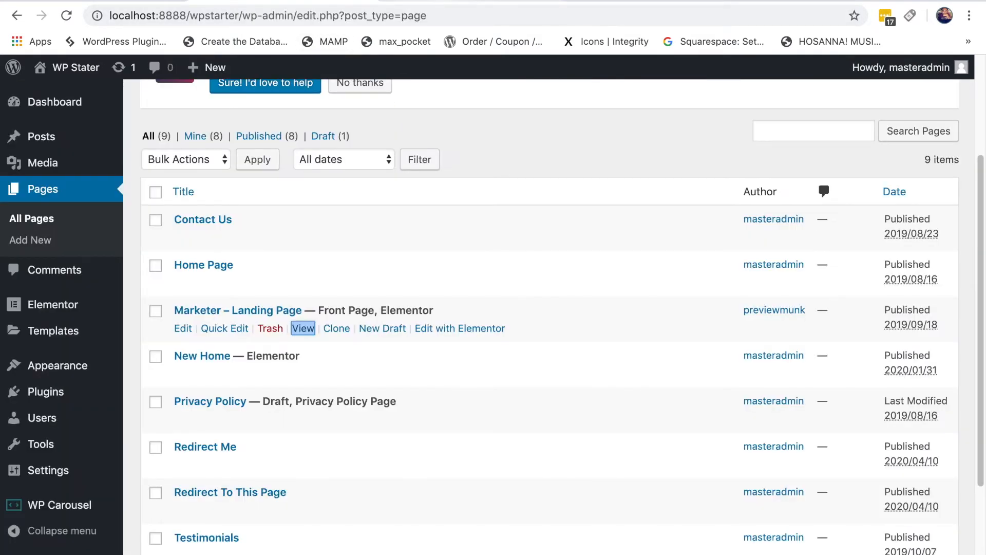
Step: Edit the Marketer – Landing Page front page with Elementor
{"action": "left_click", "coordinate": [441, 1]}
{"action": "left_click", "coordinate": [456, 67]}
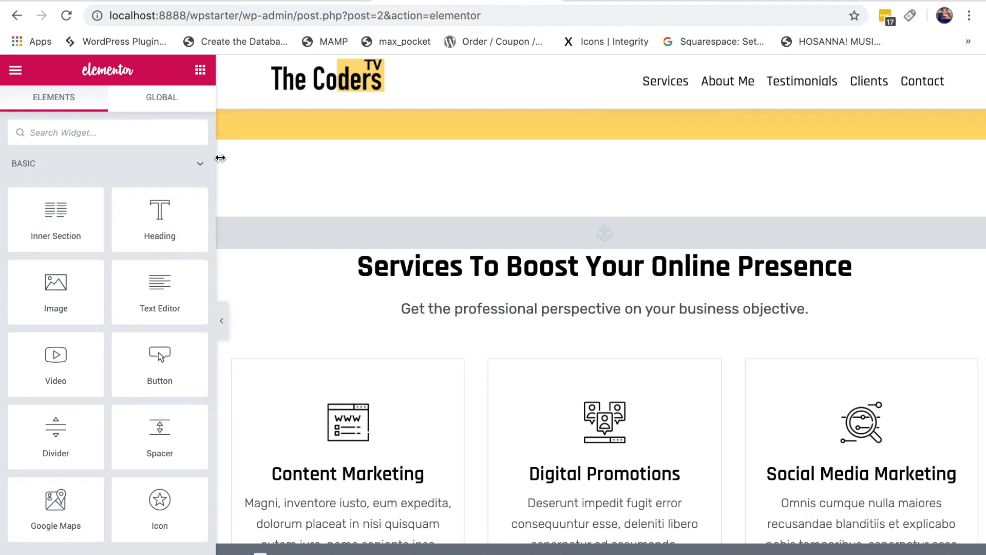
{"action": "scroll", "coordinate": [642, 209], "scroll_direction": "up", "scroll_amount": 2}
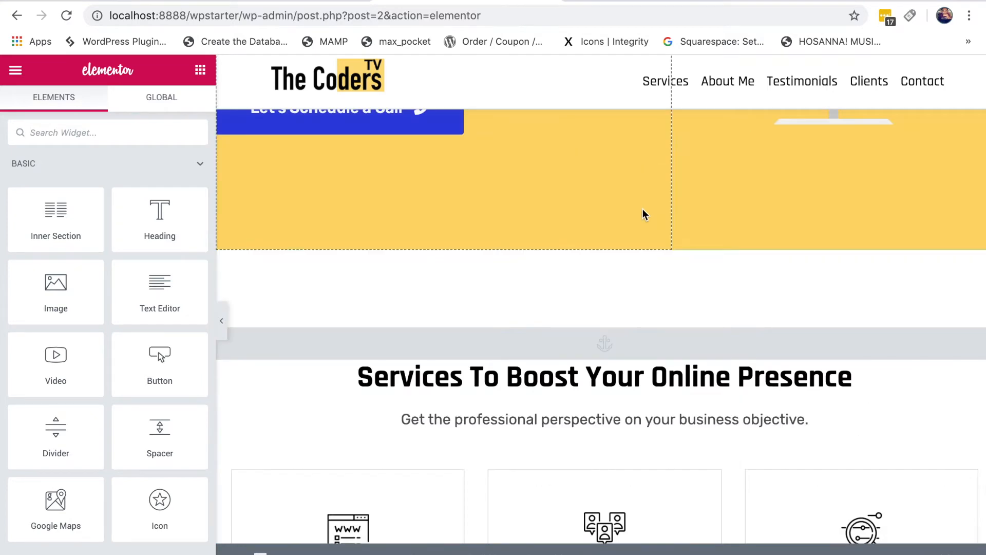
{"action": "scroll", "coordinate": [508, 198], "scroll_direction": "up", "scroll_amount": 3}
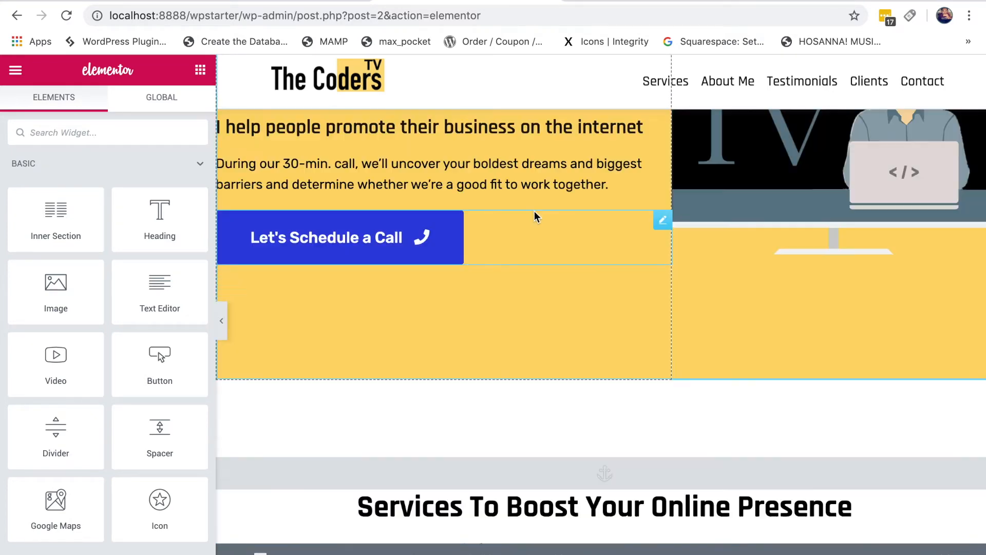
{"action": "scroll", "coordinate": [621, 252], "scroll_direction": "down", "scroll_amount": 6}
{"action": "scroll", "coordinate": [676, 248], "scroll_direction": "up", "scroll_amount": 2}
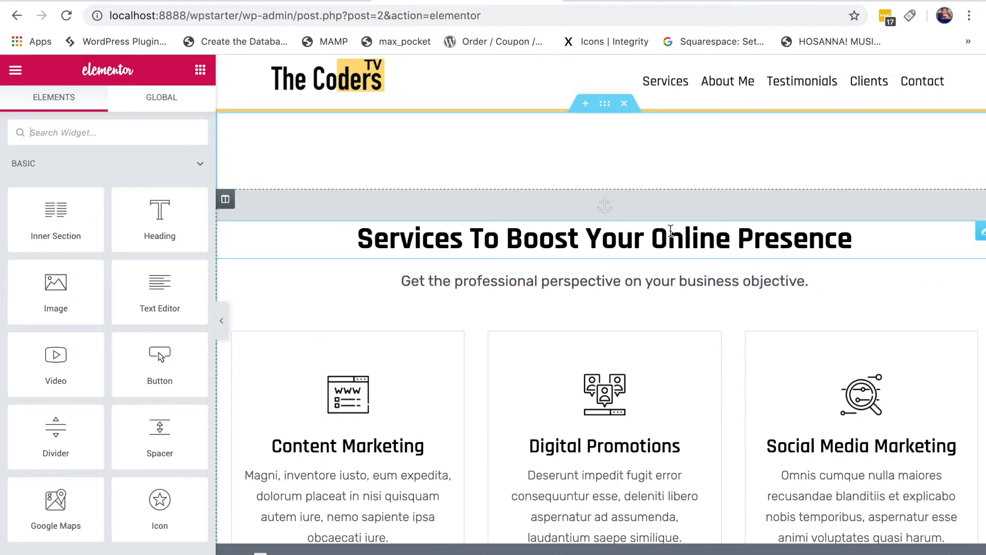
Step: Add a single-column section below the yellow hero, above the Services section
{"action": "left_click", "coordinate": [585, 142]}
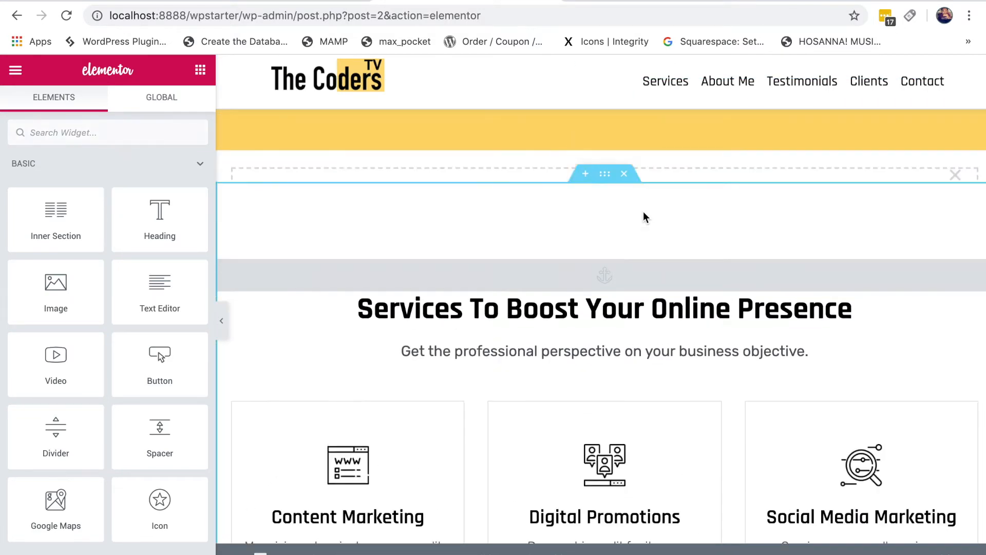
{"action": "left_click", "coordinate": [595, 216]}
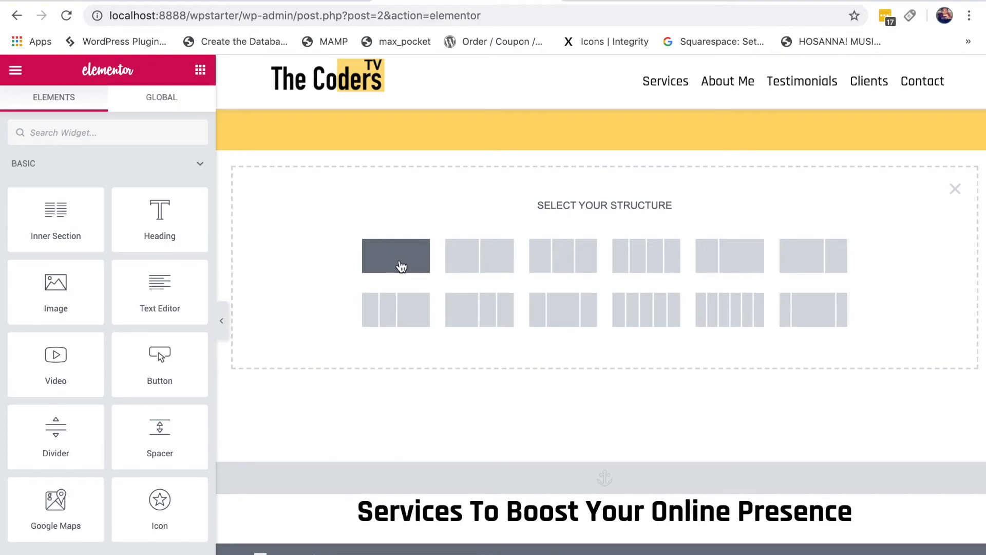
{"action": "left_click", "coordinate": [381, 258]}
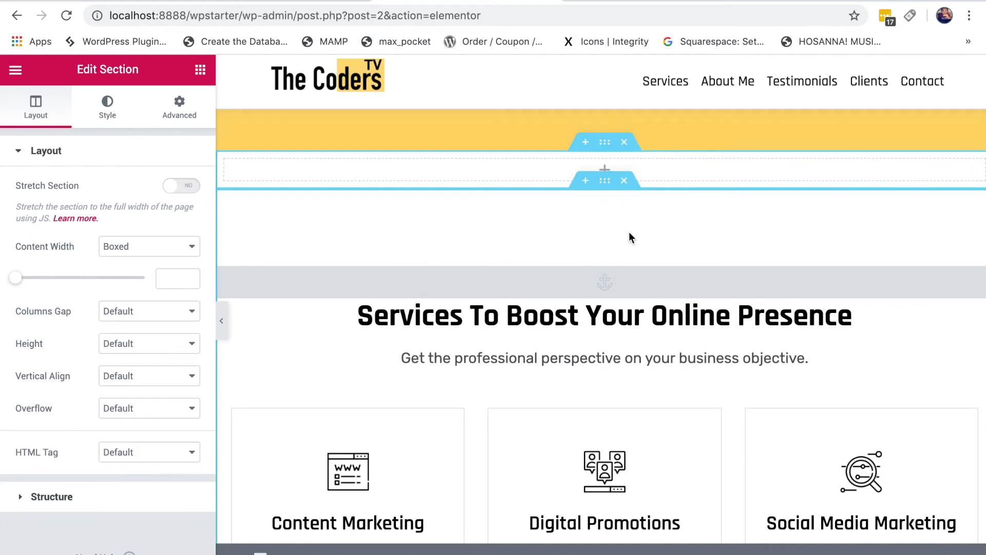
{"action": "left_click", "coordinate": [604, 170]}
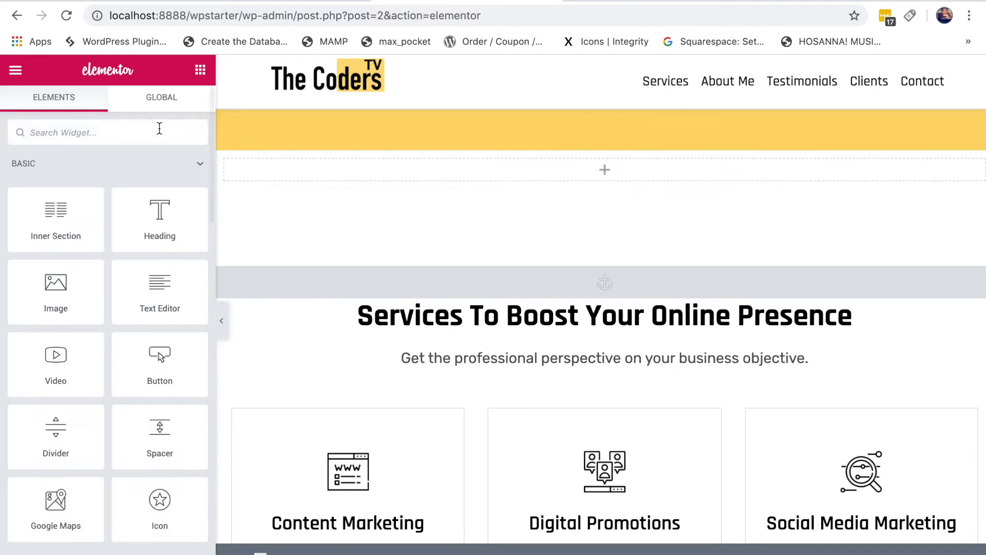
Step: Drop a Shortcode widget into the new section and paste [sp_wpcarousel id="491"] into it
{"action": "type", "text": "sc"}
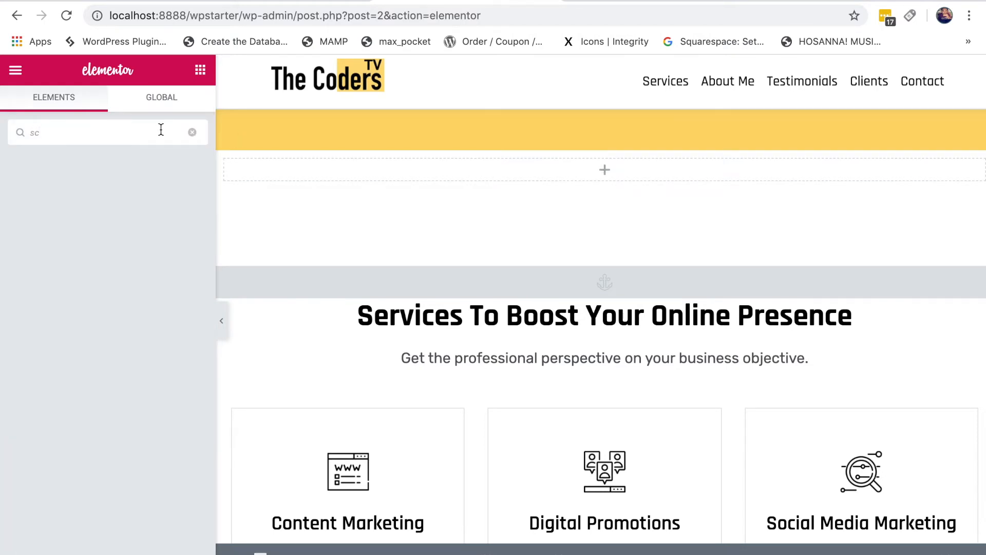
{"action": "key", "text": "BackSpace"}
{"action": "type", "text": "hort"}
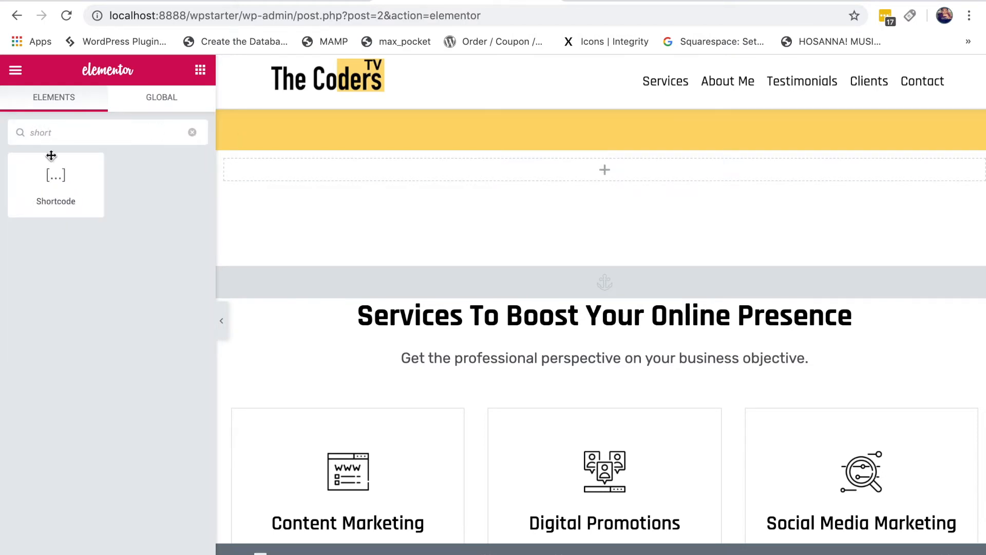
{"action": "left_click_drag", "start_coordinate": [53, 182], "coordinate": [565, 229]}
{"action": "left_click", "coordinate": [145, 259]}
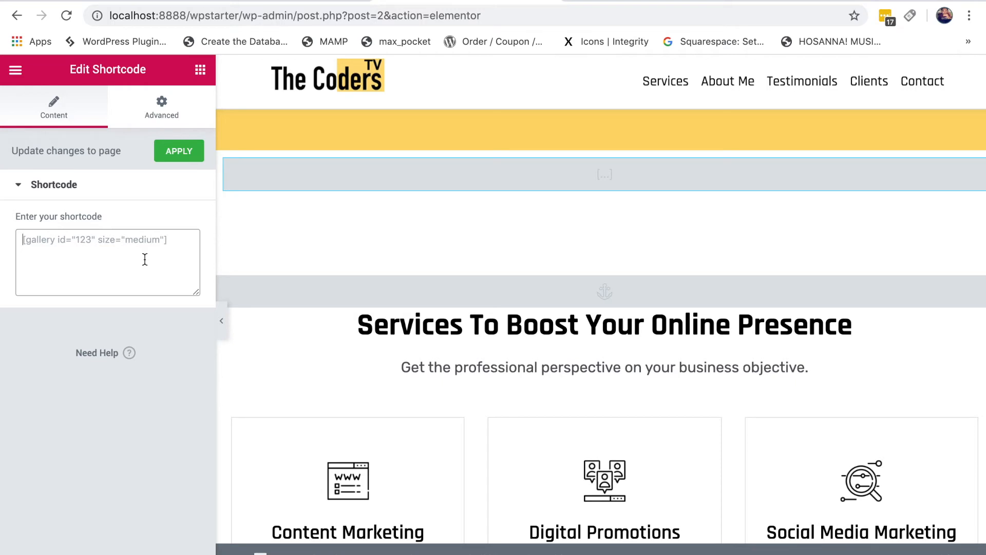
{"action": "type", "text": "[sp_wpcarousel id=\"491\"]"}
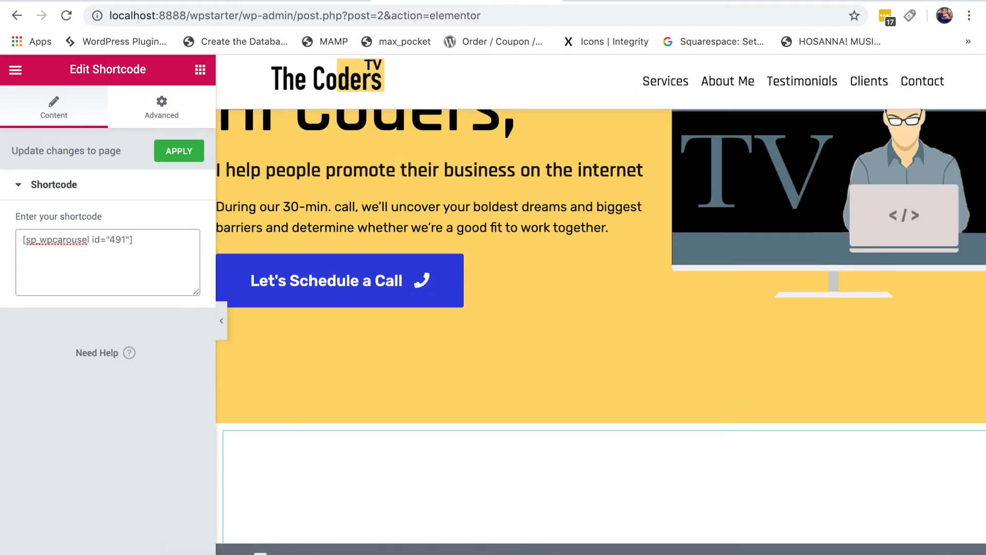
{"action": "scroll", "coordinate": [614, 396], "scroll_direction": "down", "scroll_amount": 3}
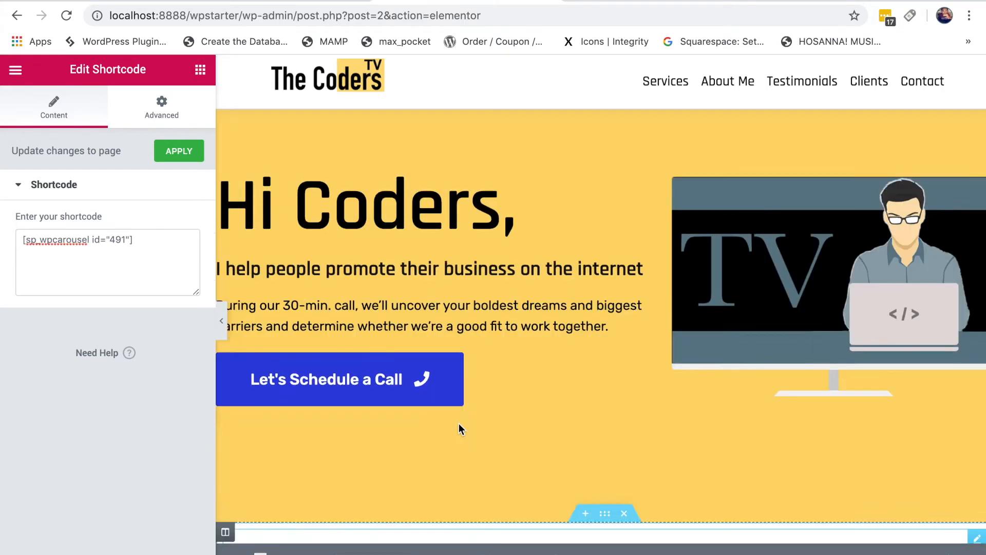
{"action": "left_click", "coordinate": [19, 82]}
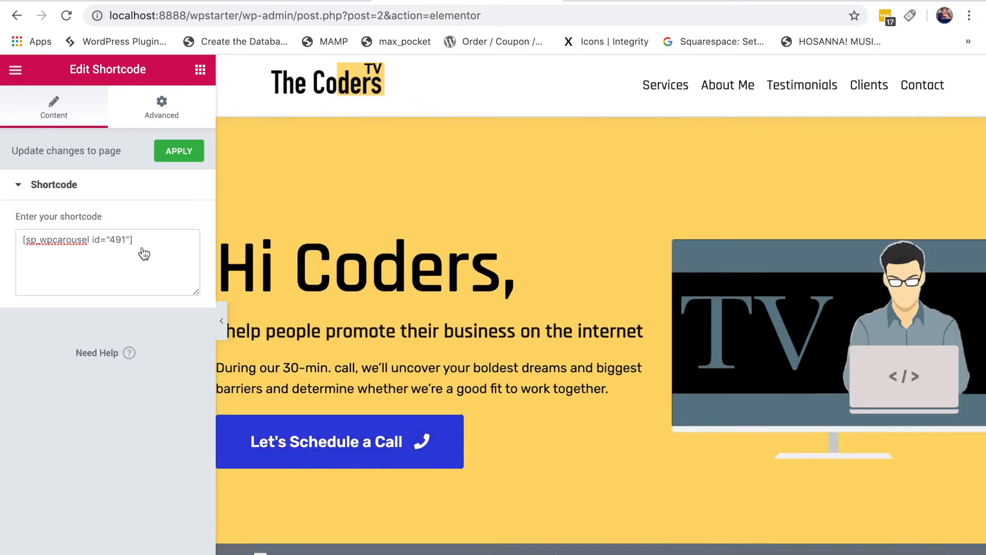
Step: Open the live homepage in a new tab and scroll down to the Post 1–4 carousel cards
{"action": "right_click", "coordinate": [76, 445]}
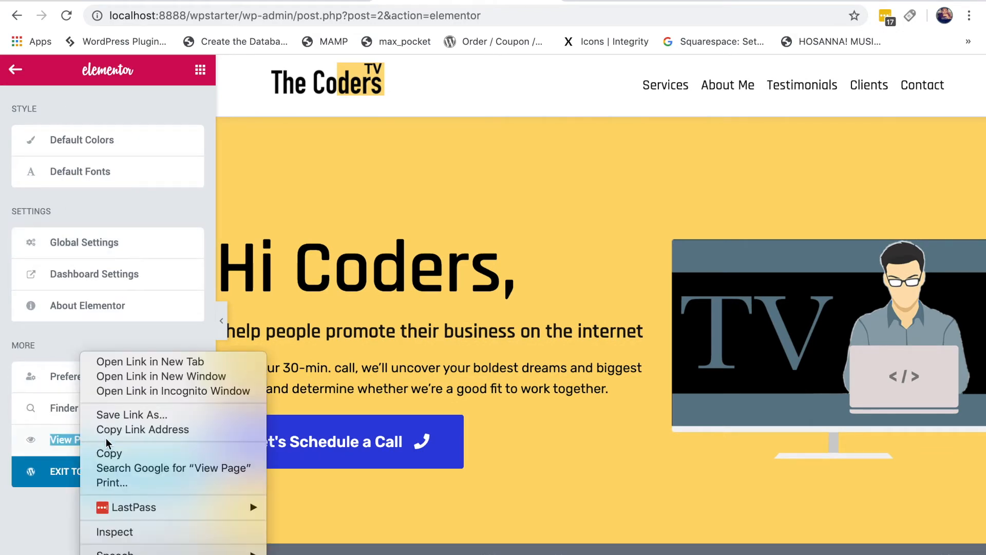
{"action": "left_click", "coordinate": [128, 359]}
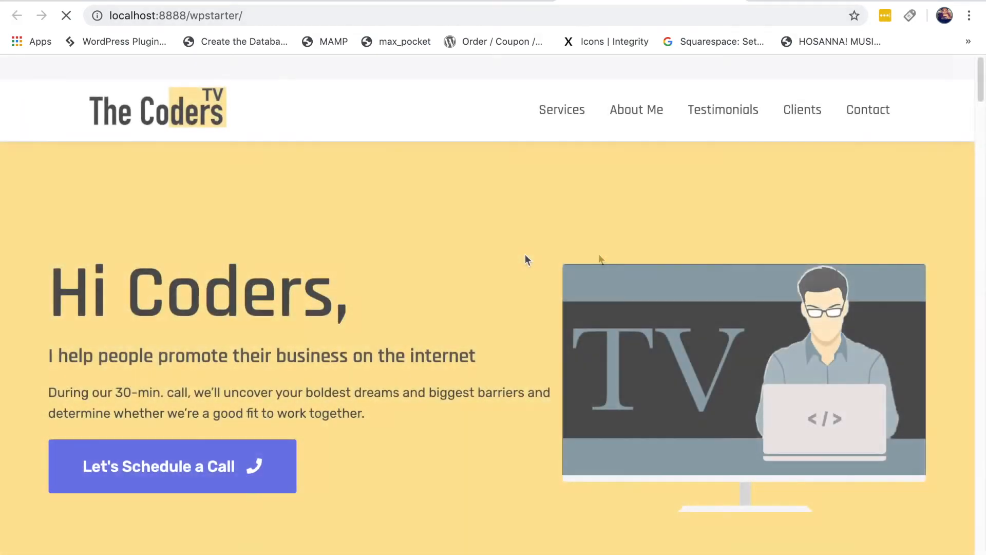
{"action": "scroll", "coordinate": [525, 254], "scroll_direction": "down", "scroll_amount": 3}
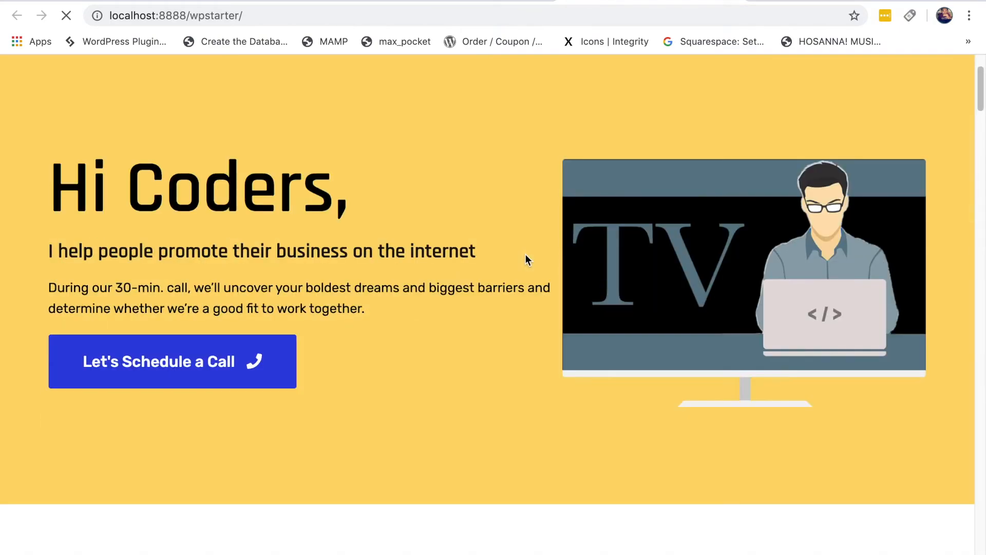
{"action": "scroll", "coordinate": [524, 253], "scroll_direction": "down", "scroll_amount": 3}
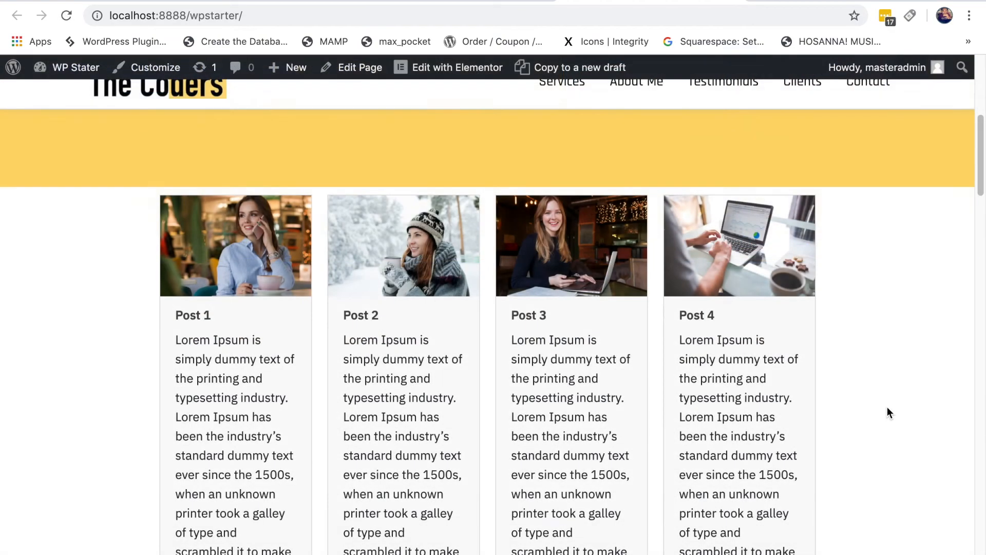
{"action": "scroll", "coordinate": [877, 385], "scroll_direction": "down", "scroll_amount": 1}
{"action": "scroll", "coordinate": [878, 389], "scroll_direction": "down", "scroll_amount": 2}
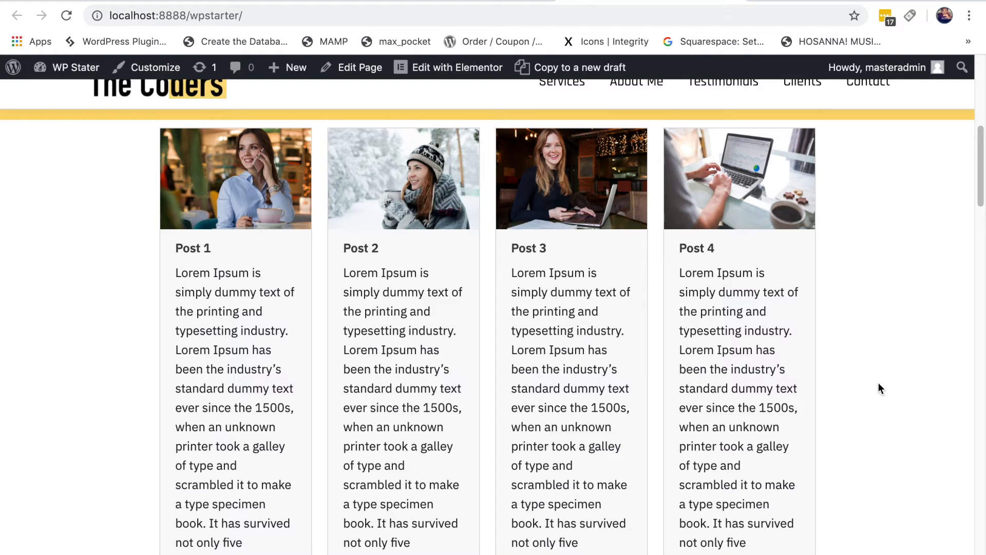
Step: Return to the carousel edit tab and go to the All Carousels list
{"action": "left_click", "coordinate": [419, 1]}
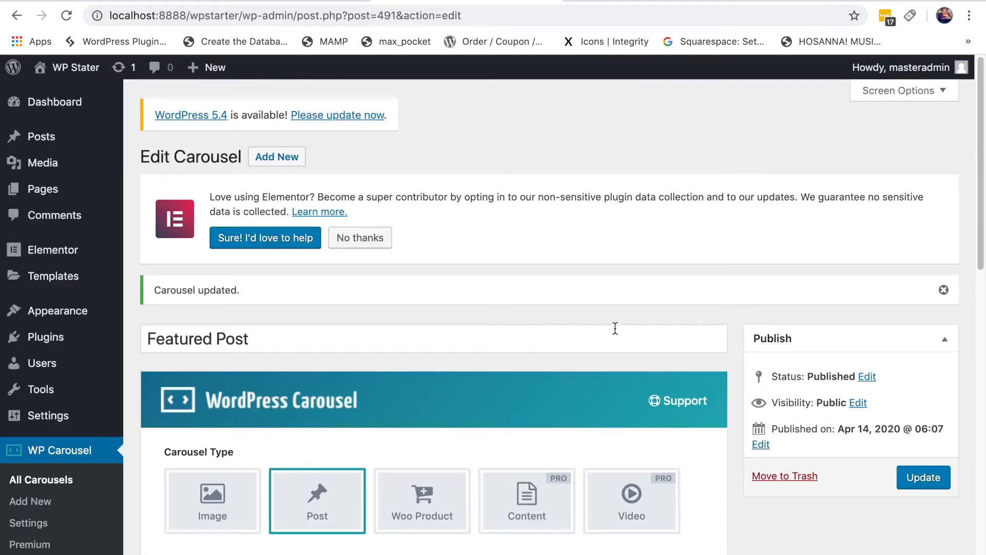
{"action": "scroll", "coordinate": [615, 322], "scroll_direction": "down", "scroll_amount": 5}
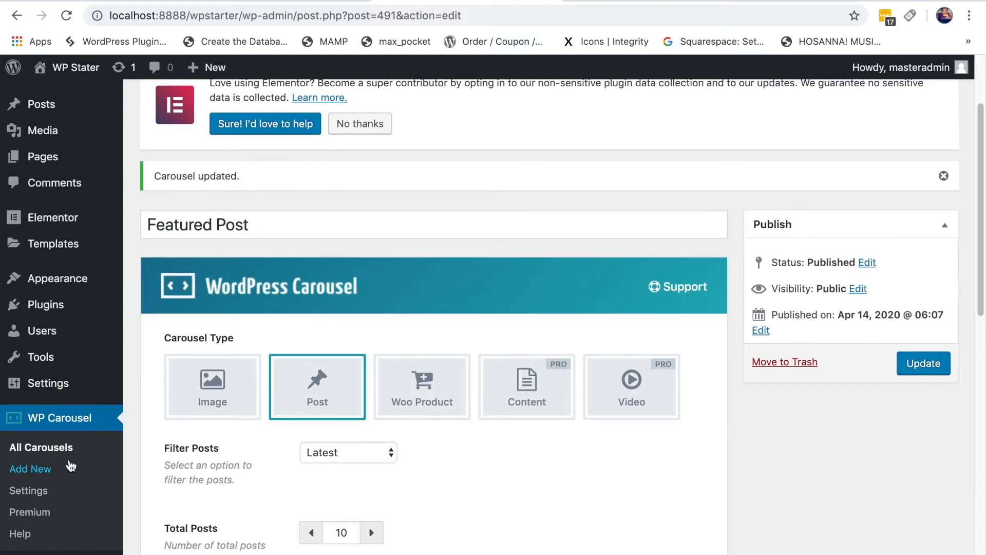
{"action": "left_click", "coordinate": [51, 451]}
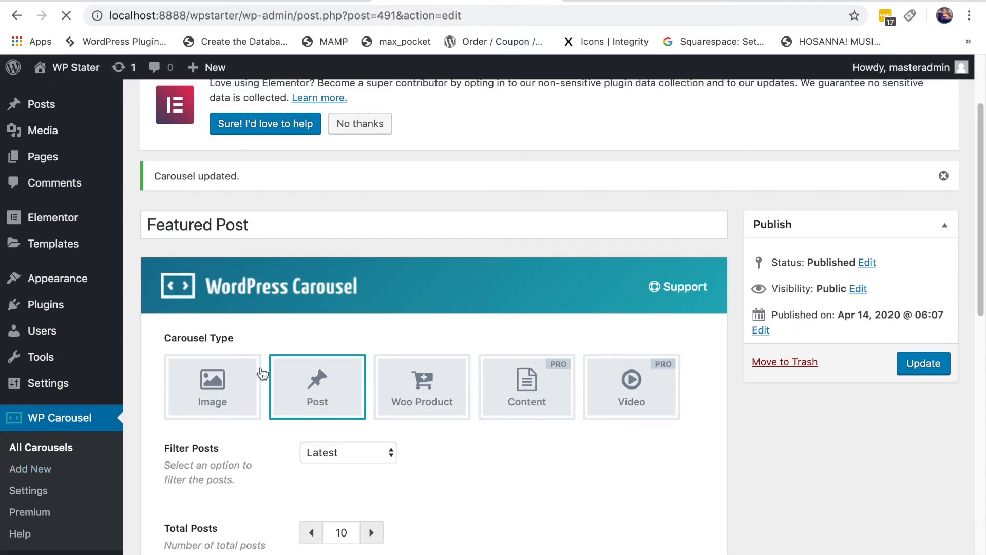
{"action": "scroll", "coordinate": [240, 389], "scroll_direction": "down", "scroll_amount": 1}
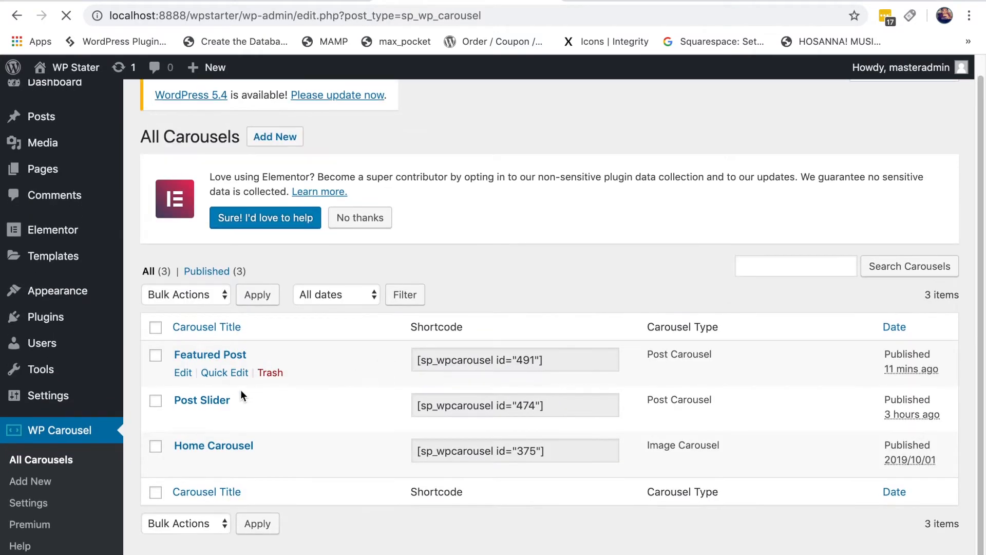
Step: Open the Featured Post carousel for editing and scroll to its column counts (5, 4, 3, 2, 1)
{"action": "scroll", "coordinate": [274, 400], "scroll_direction": "down", "scroll_amount": 1}
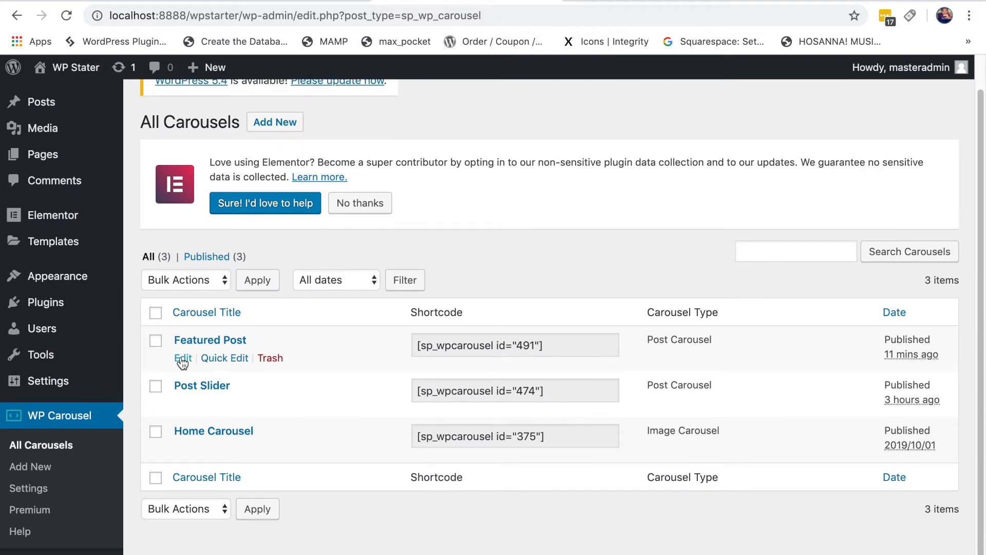
{"action": "left_click", "coordinate": [181, 358]}
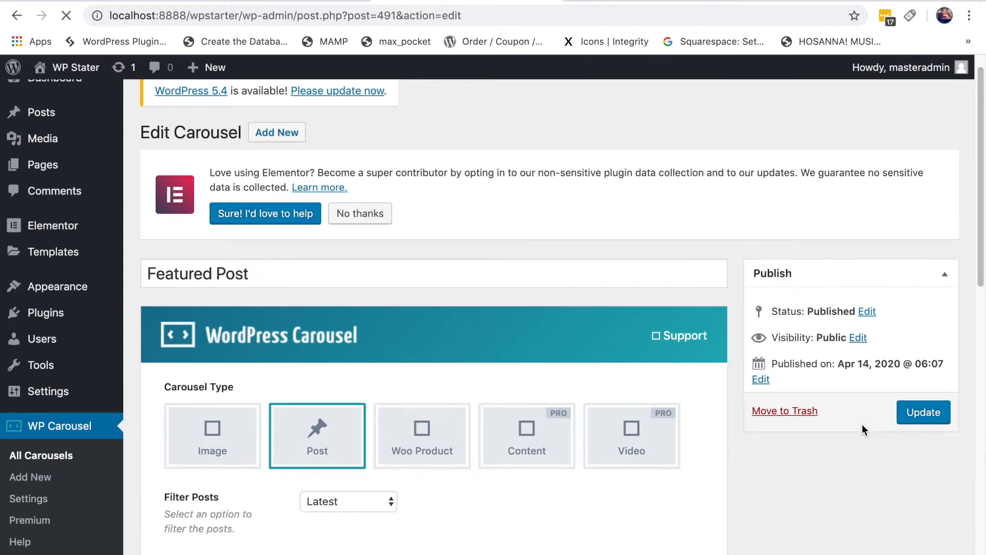
{"action": "scroll", "coordinate": [863, 426], "scroll_direction": "down", "scroll_amount": 5}
{"action": "scroll", "coordinate": [864, 424], "scroll_direction": "down", "scroll_amount": 6}
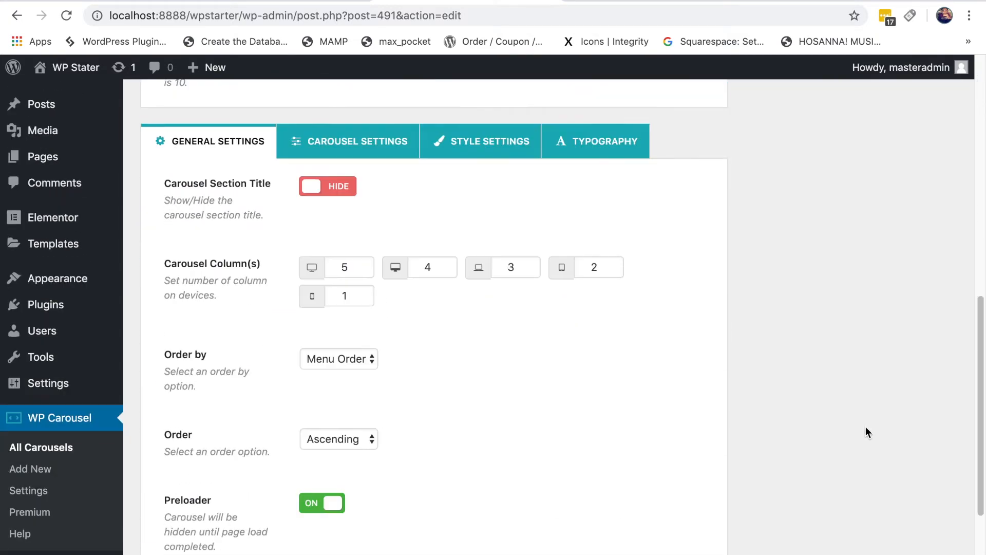
{"action": "scroll", "coordinate": [866, 430], "scroll_direction": "down", "scroll_amount": 1}
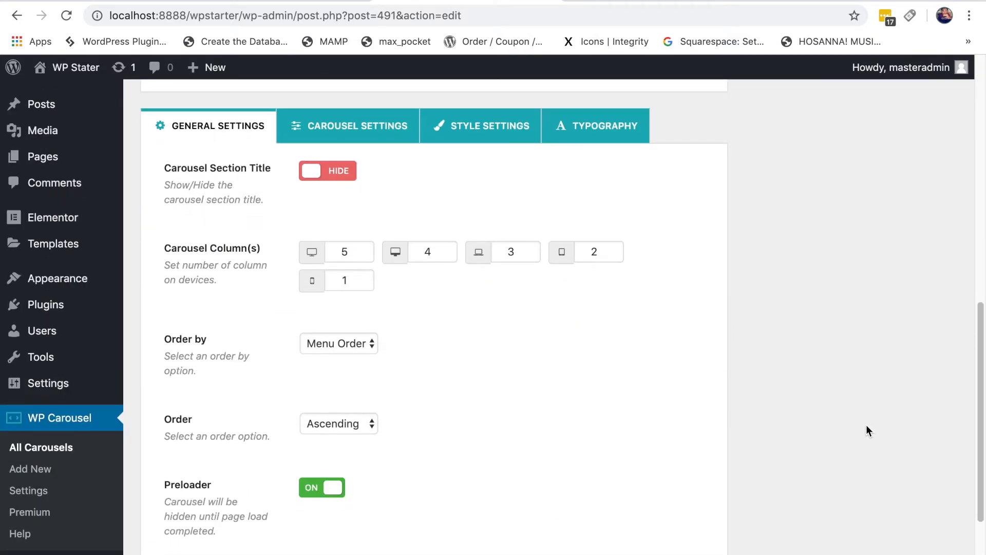
{"action": "scroll", "coordinate": [865, 426], "scroll_direction": "down", "scroll_amount": 1}
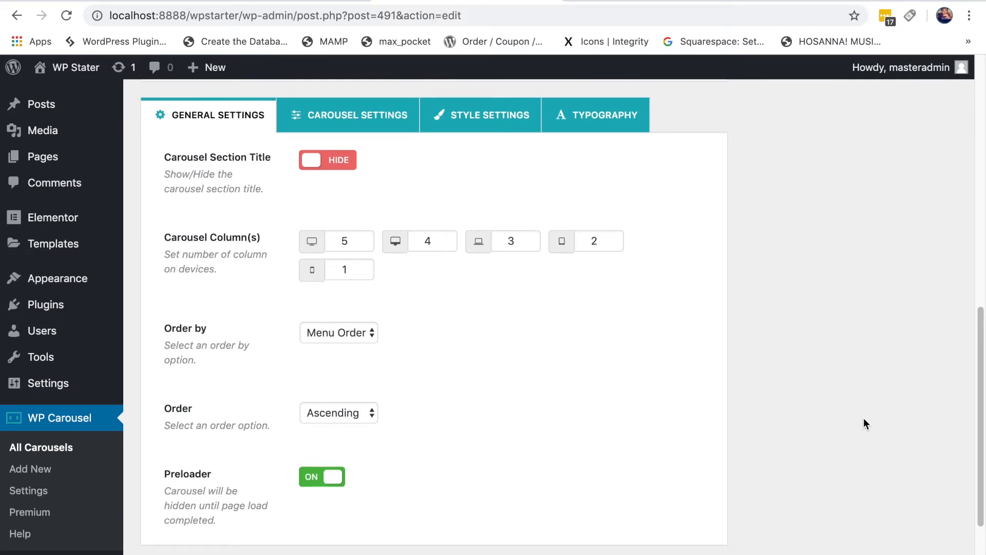
Step: Check the carousel on the live homepage, then return to the carousel's edit page
{"action": "left_click", "coordinate": [645, 1]}
{"action": "scroll", "coordinate": [915, 343], "scroll_direction": "up", "scroll_amount": 1}
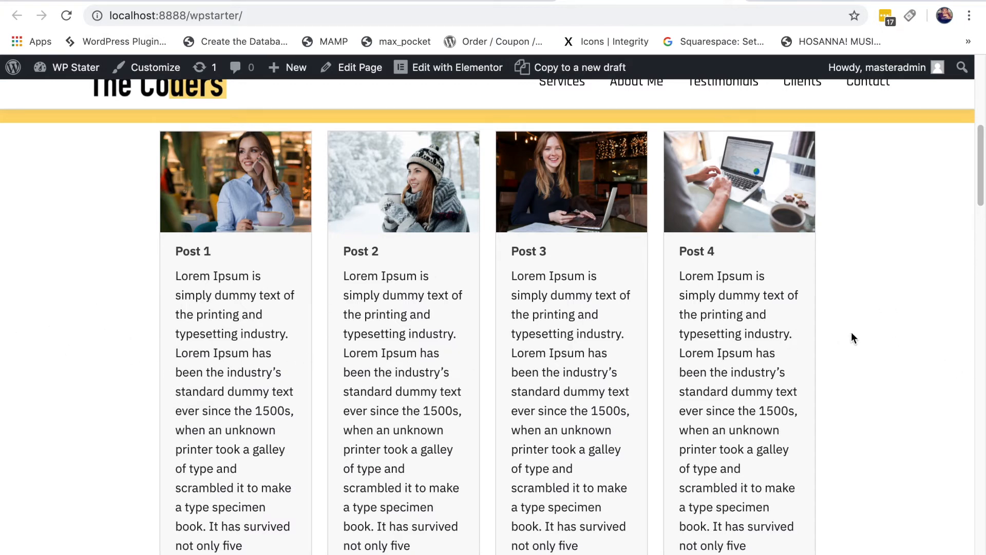
{"action": "scroll", "coordinate": [492, 494], "scroll_direction": "down", "scroll_amount": 5}
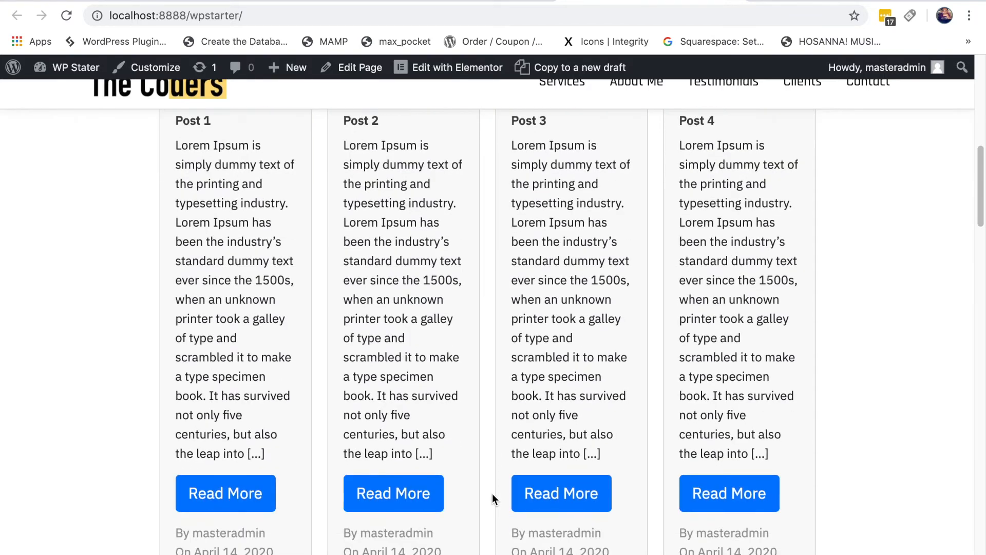
{"action": "scroll", "coordinate": [699, 489], "scroll_direction": "up", "scroll_amount": 6}
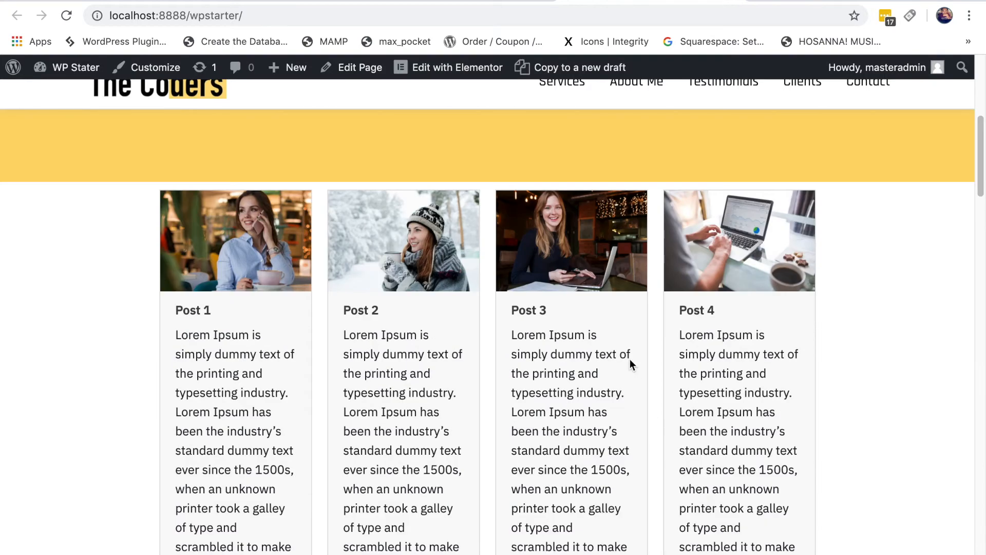
{"action": "left_click", "coordinate": [446, 1]}
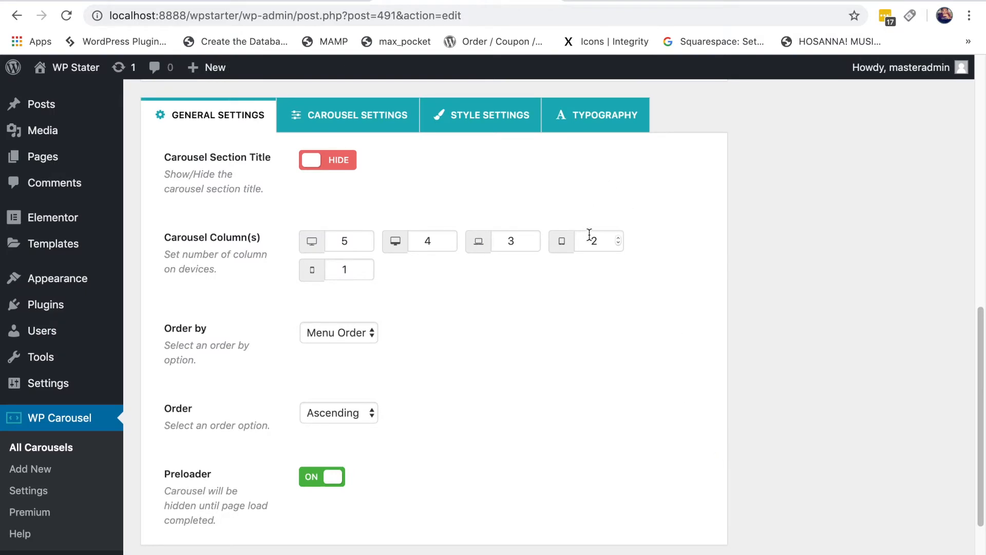
Step: Change the two largest screens' column counts from 5 and 4 to 3, then update the carousel
{"action": "left_click", "coordinate": [641, 1]}
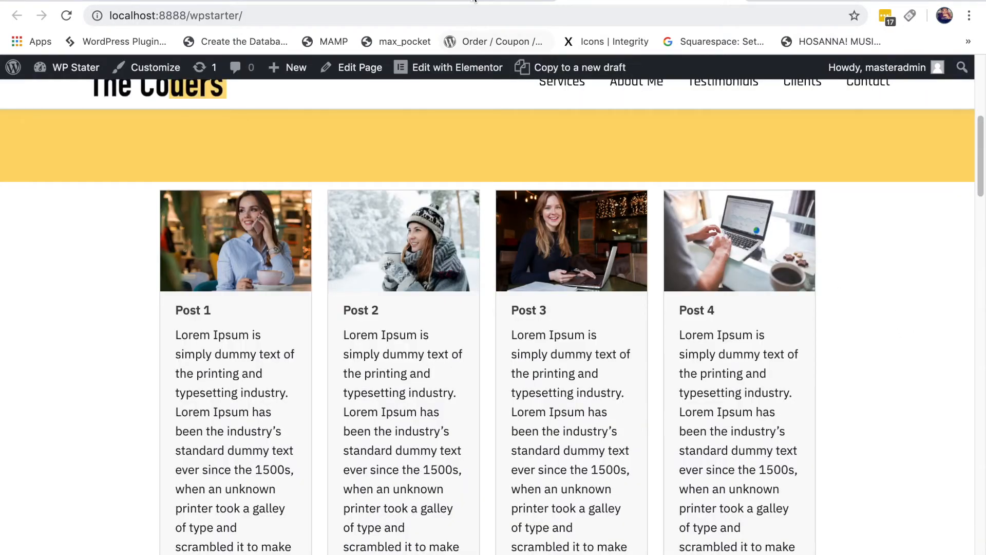
{"action": "left_click", "coordinate": [446, 1]}
{"action": "double_click", "coordinate": [347, 241]}
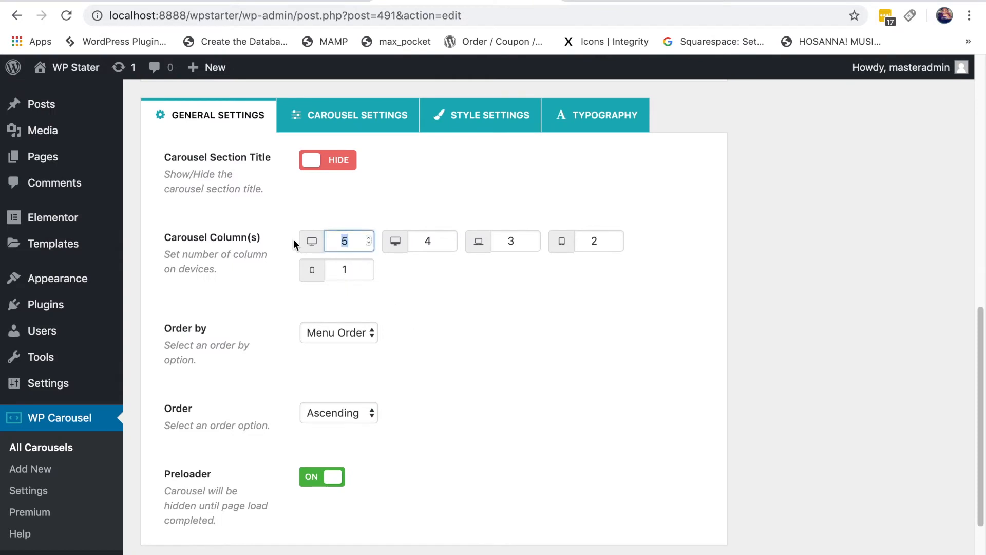
{"action": "type", "text": "3"}
{"action": "double_click", "coordinate": [440, 244]}
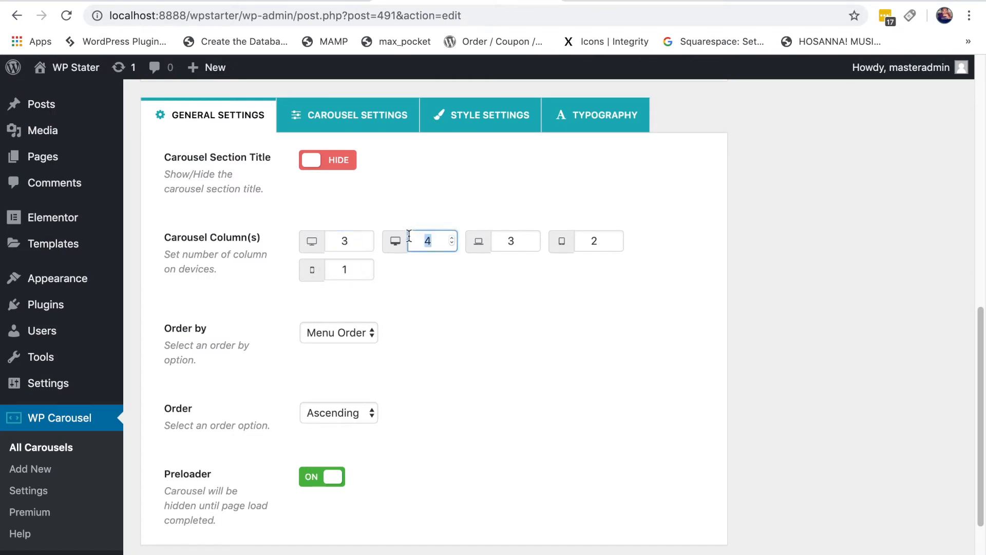
{"action": "type", "text": "2"}
{"action": "key", "text": "BackSpace"}
{"action": "type", "text": "3"}
{"action": "scroll", "coordinate": [624, 324], "scroll_direction": "down", "scroll_amount": 1}
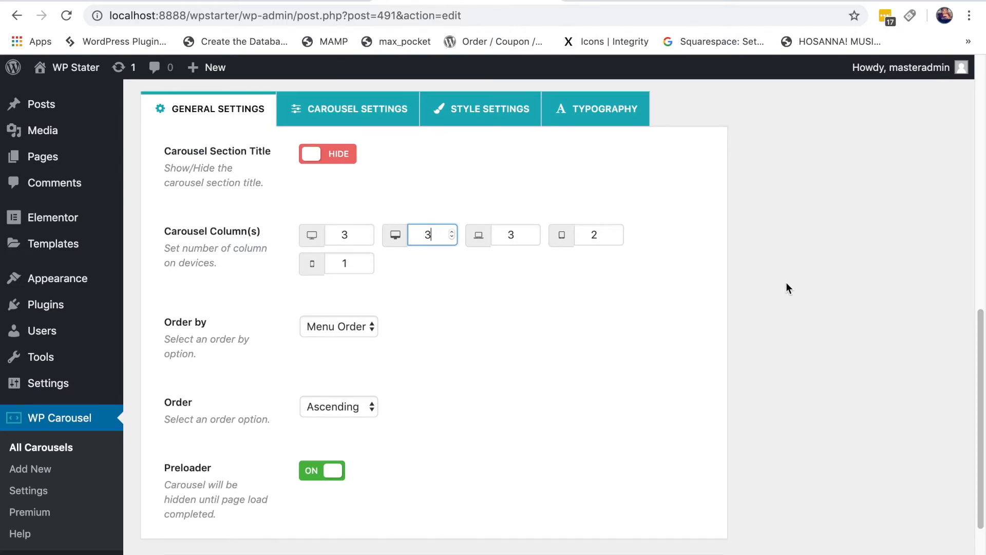
{"action": "scroll", "coordinate": [758, 279], "scroll_direction": "up", "scroll_amount": 6}
{"action": "left_click", "coordinate": [925, 171]}
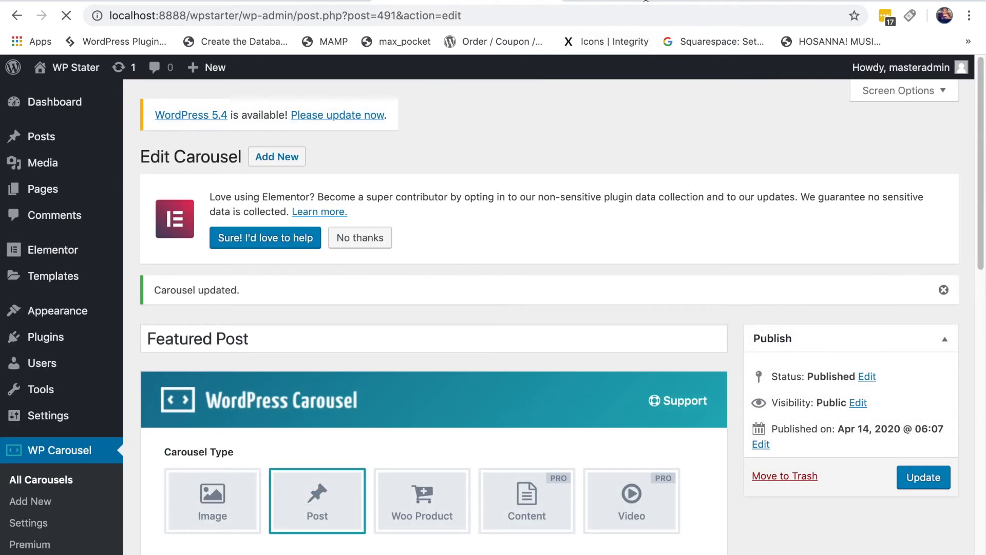
{"action": "left_click", "coordinate": [646, 1]}
{"action": "left_click", "coordinate": [65, 17]}
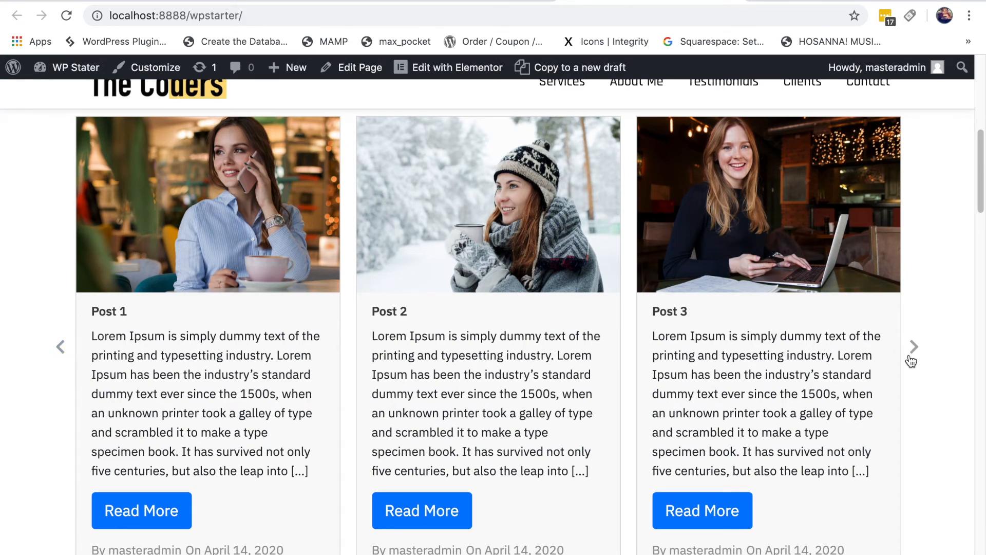
{"action": "scroll", "coordinate": [927, 360], "scroll_direction": "down", "scroll_amount": 3}
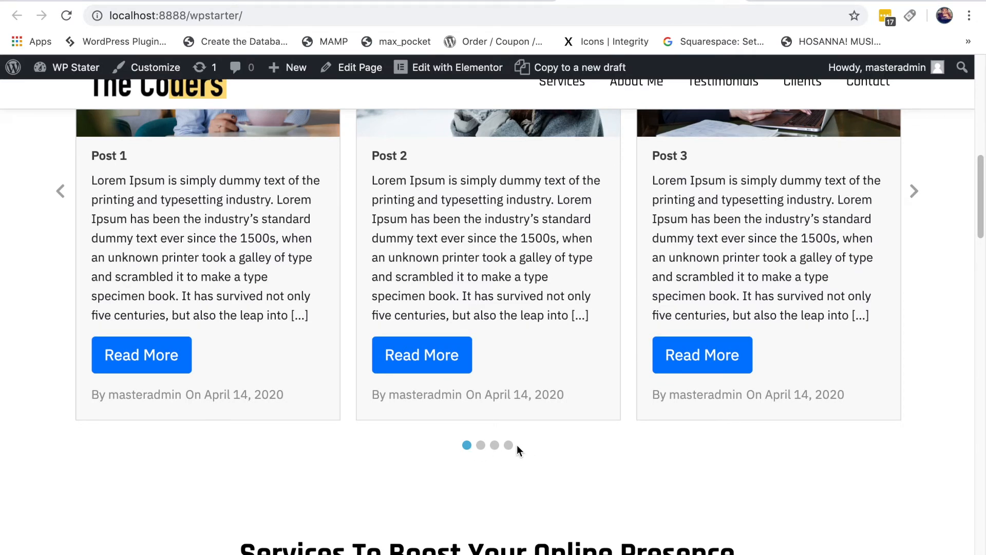
{"action": "left_click", "coordinate": [479, 447]}
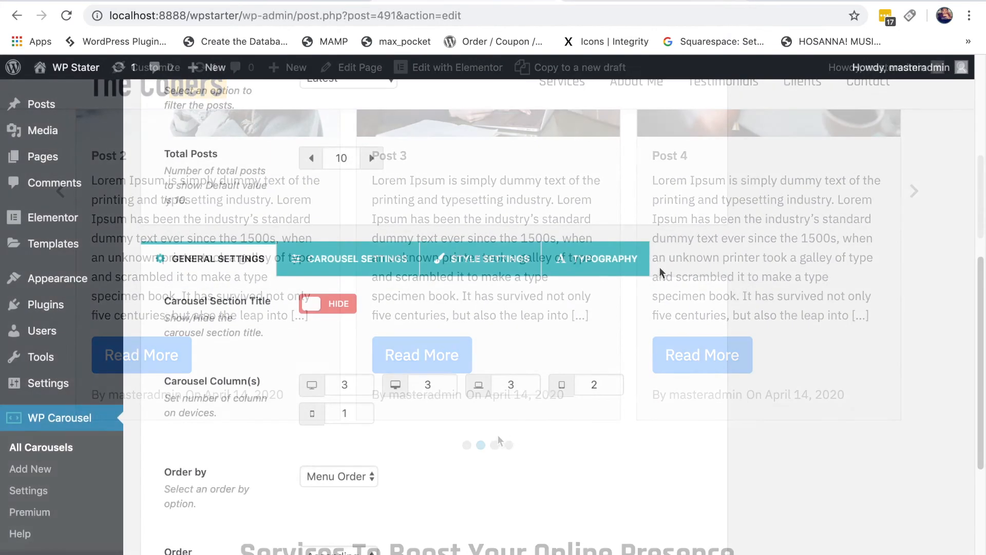
{"action": "scroll", "coordinate": [822, 292], "scroll_direction": "down", "scroll_amount": 2}
{"action": "scroll", "coordinate": [824, 300], "scroll_direction": "down", "scroll_amount": 1}
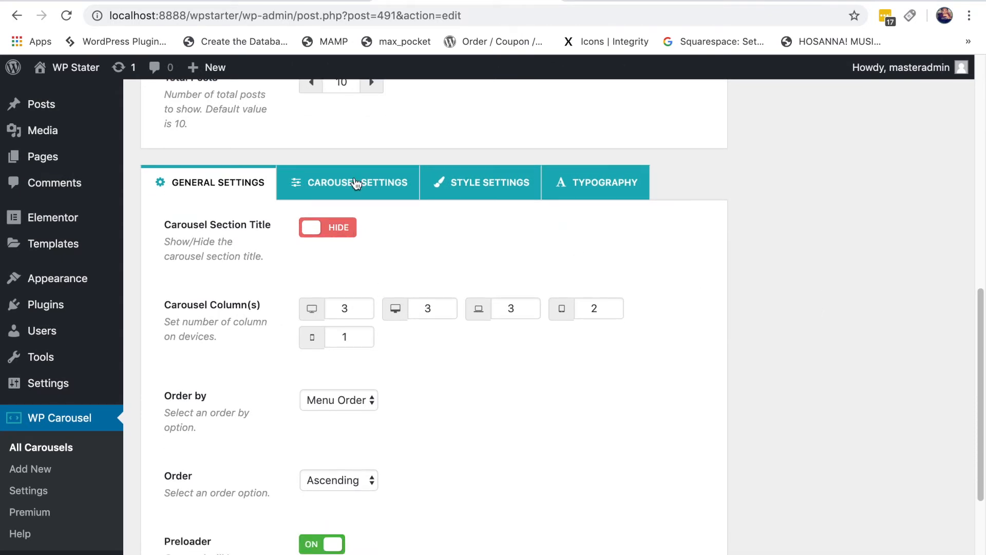
Step: Show the Carousel Settings options and compare them with the carousel on the live site
{"action": "left_click", "coordinate": [356, 184]}
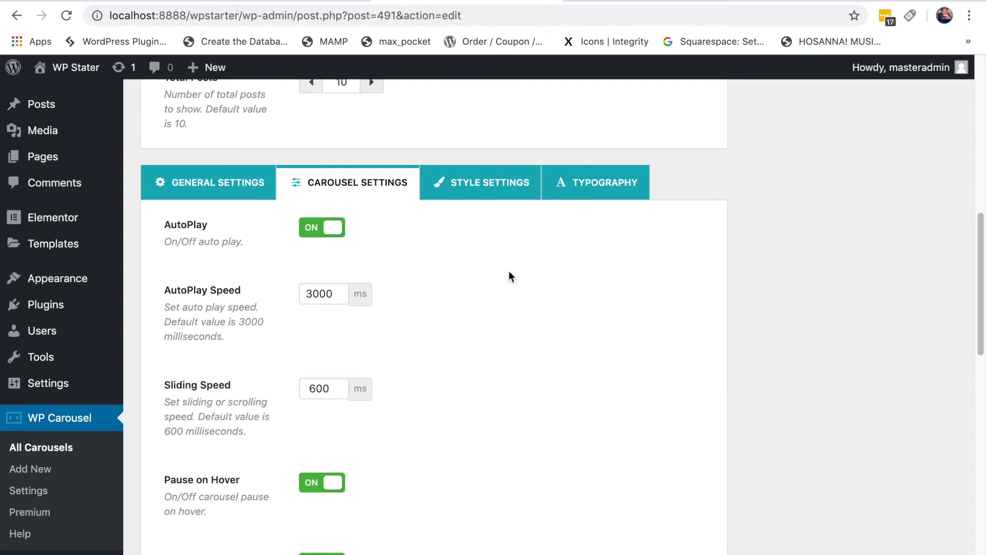
{"action": "scroll", "coordinate": [510, 275], "scroll_direction": "down", "scroll_amount": 1}
{"action": "scroll", "coordinate": [508, 276], "scroll_direction": "down", "scroll_amount": 3}
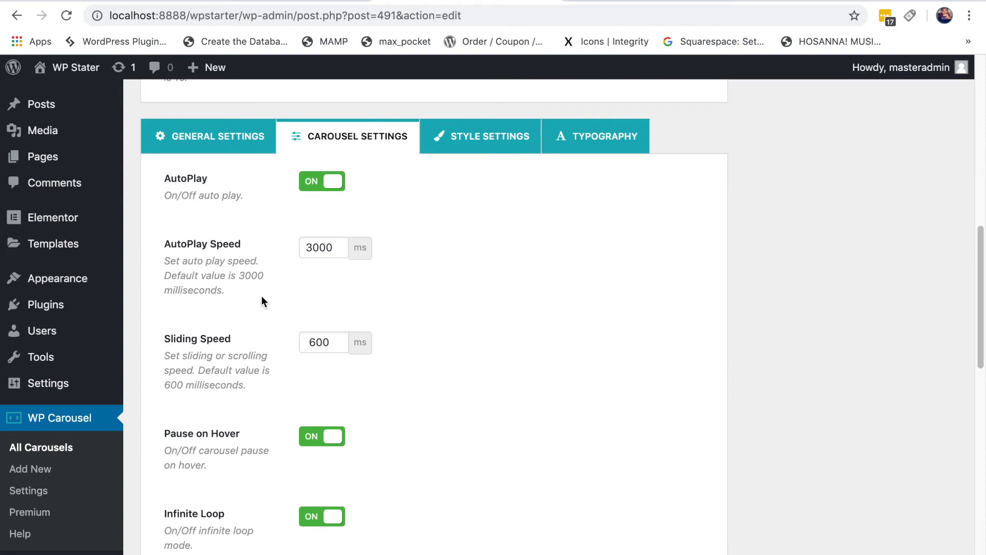
{"action": "left_click", "coordinate": [632, 1]}
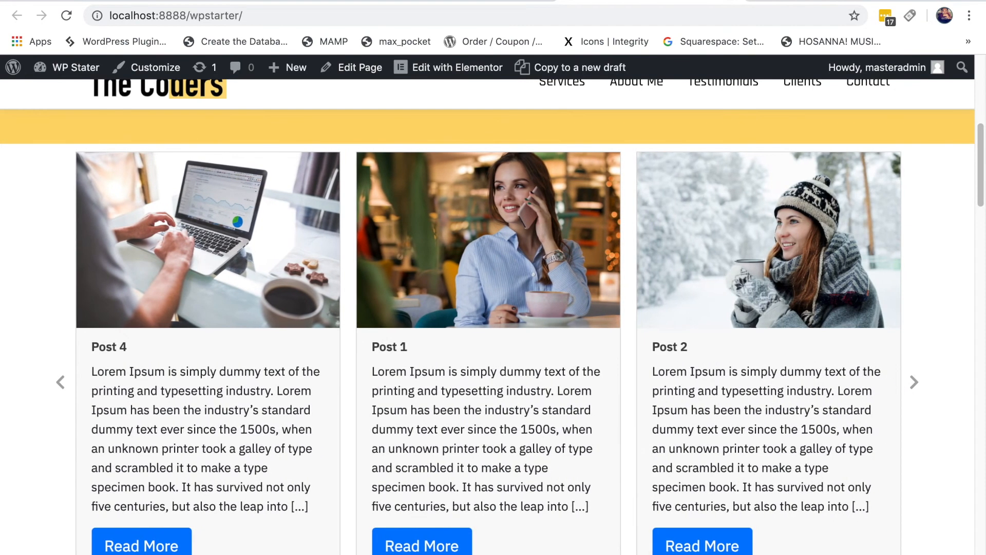
{"action": "left_click", "coordinate": [464, 1]}
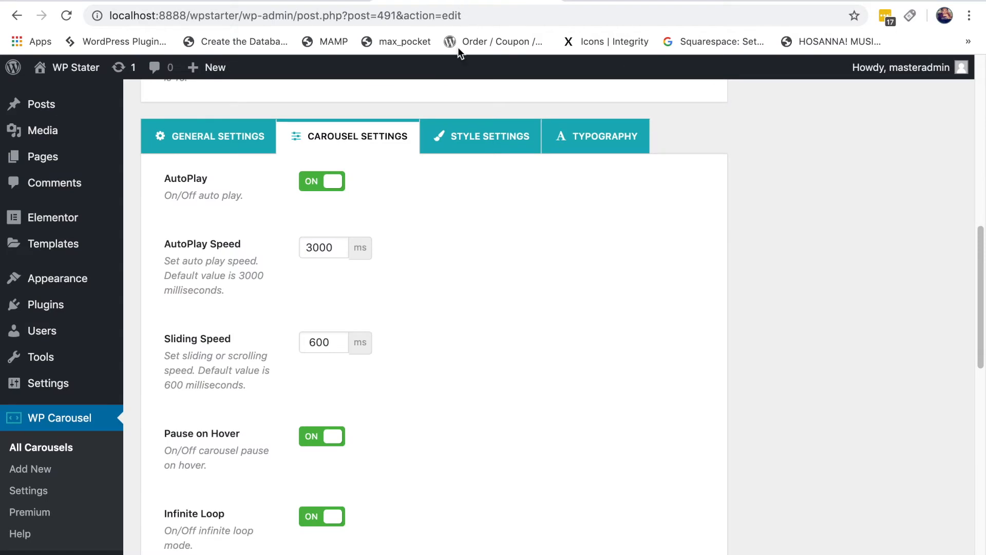
Step: Toggle AutoPlay off and back on, then scroll down toward the Navigation options
{"action": "left_click", "coordinate": [331, 183]}
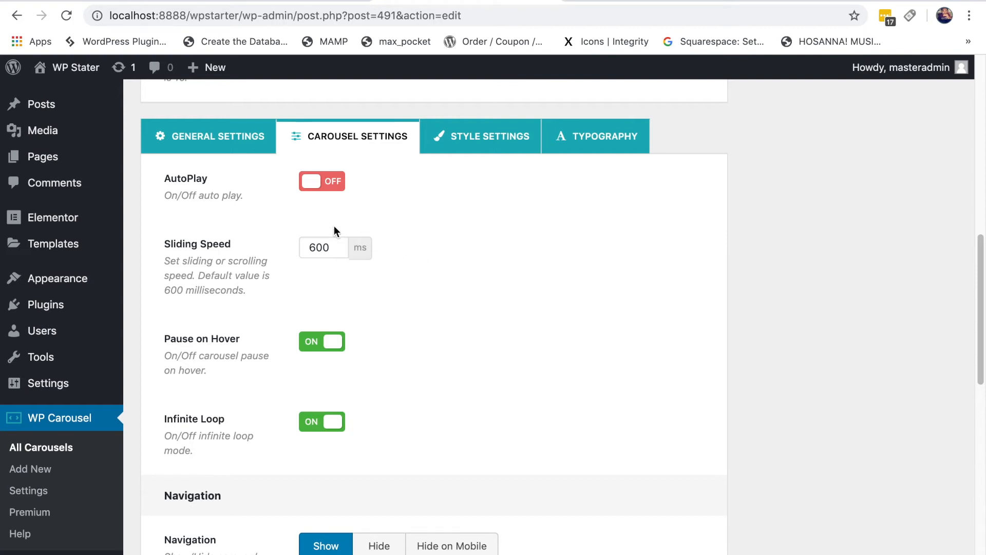
{"action": "left_click", "coordinate": [331, 183]}
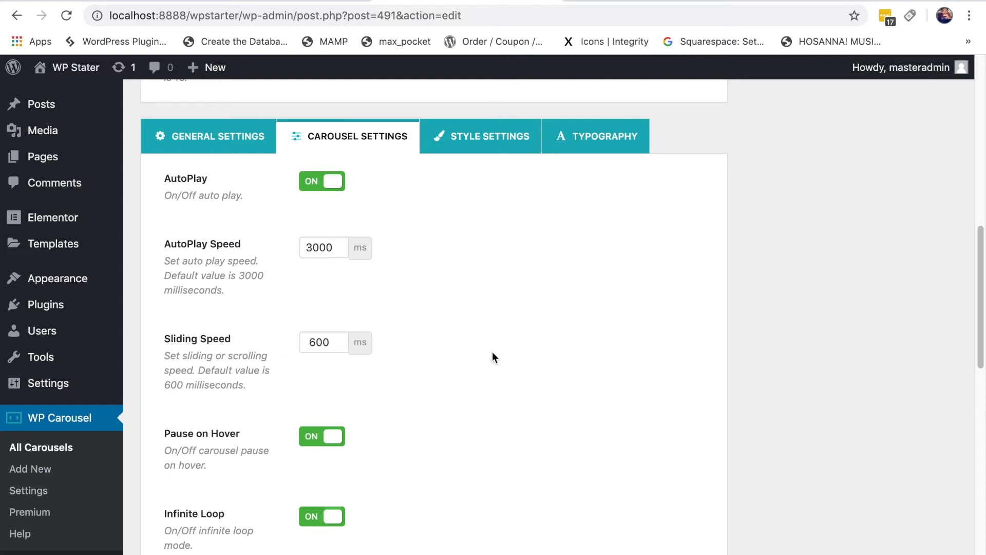
{"action": "scroll", "coordinate": [494, 357], "scroll_direction": "down", "scroll_amount": 1}
{"action": "scroll", "coordinate": [494, 353], "scroll_direction": "down", "scroll_amount": 1}
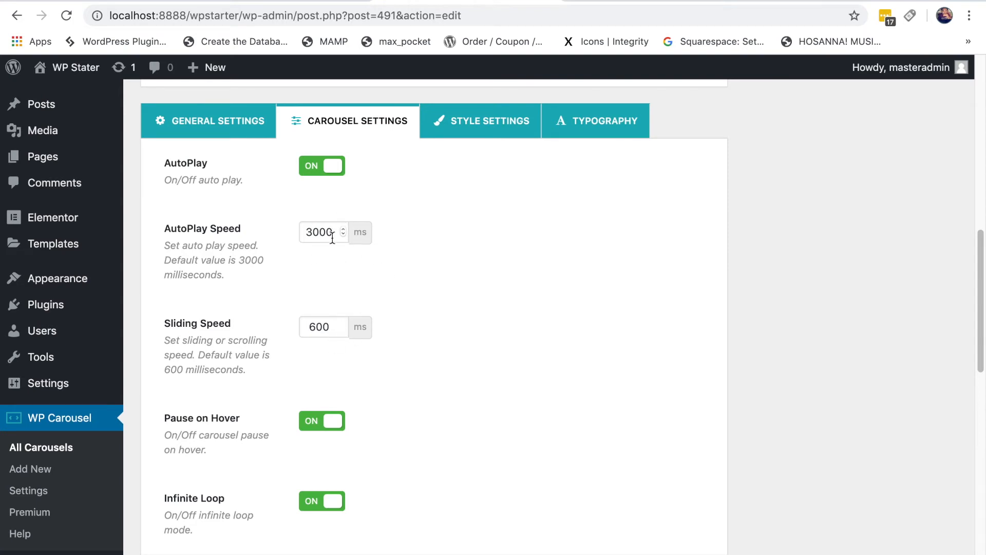
{"action": "scroll", "coordinate": [522, 360], "scroll_direction": "down", "scroll_amount": 2}
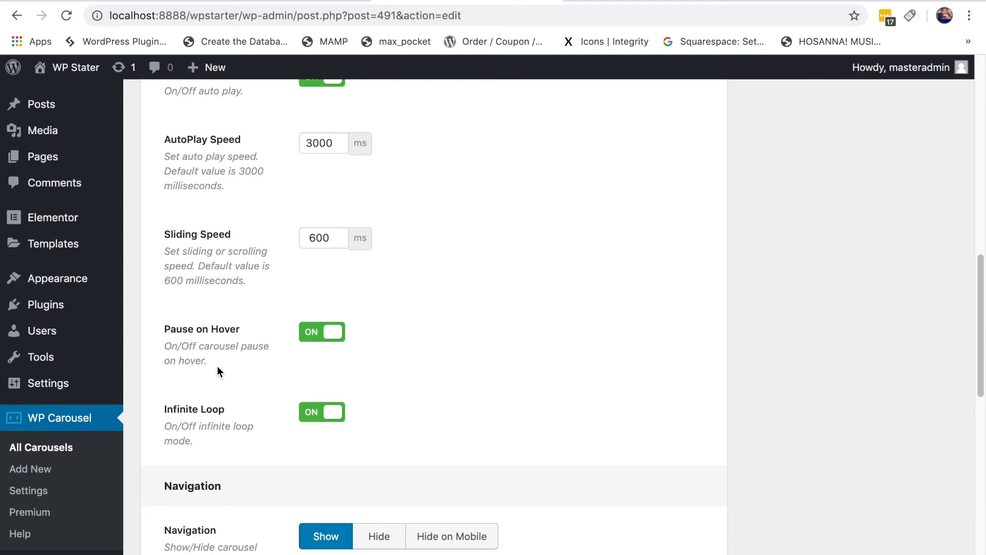
{"action": "left_click", "coordinate": [614, 1]}
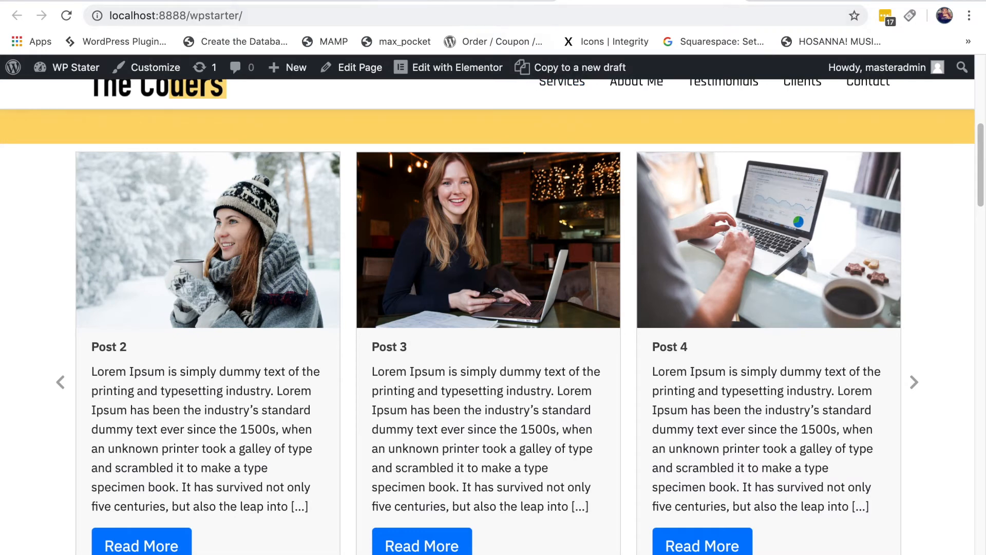
{"action": "left_click", "coordinate": [472, 1]}
{"action": "scroll", "coordinate": [604, 323], "scroll_direction": "down", "scroll_amount": 2}
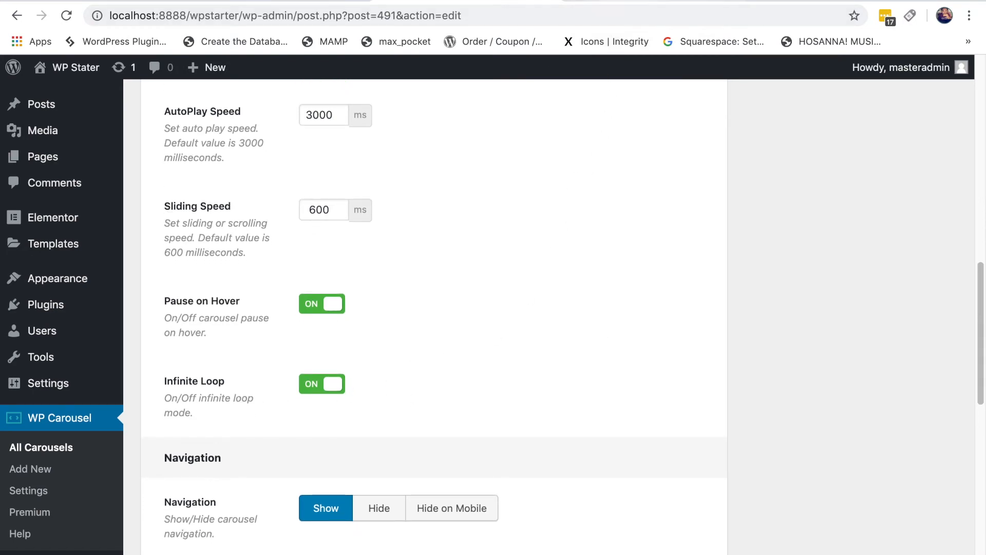
{"action": "left_click", "coordinate": [616, 2]}
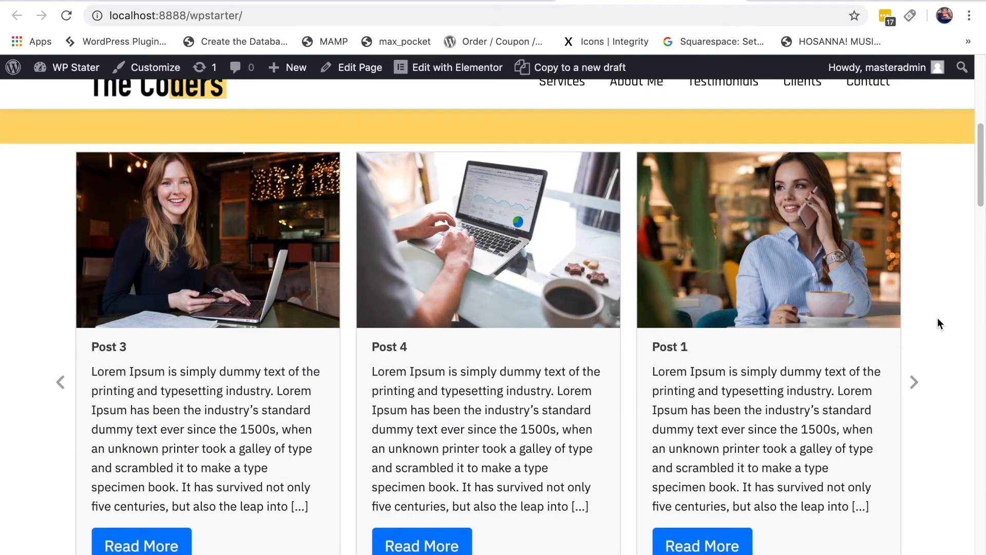
{"action": "scroll", "coordinate": [938, 317], "scroll_direction": "down", "scroll_amount": 3}
{"action": "scroll", "coordinate": [937, 319], "scroll_direction": "up", "scroll_amount": 4}
{"action": "scroll", "coordinate": [768, 303], "scroll_direction": "down", "scroll_amount": 4}
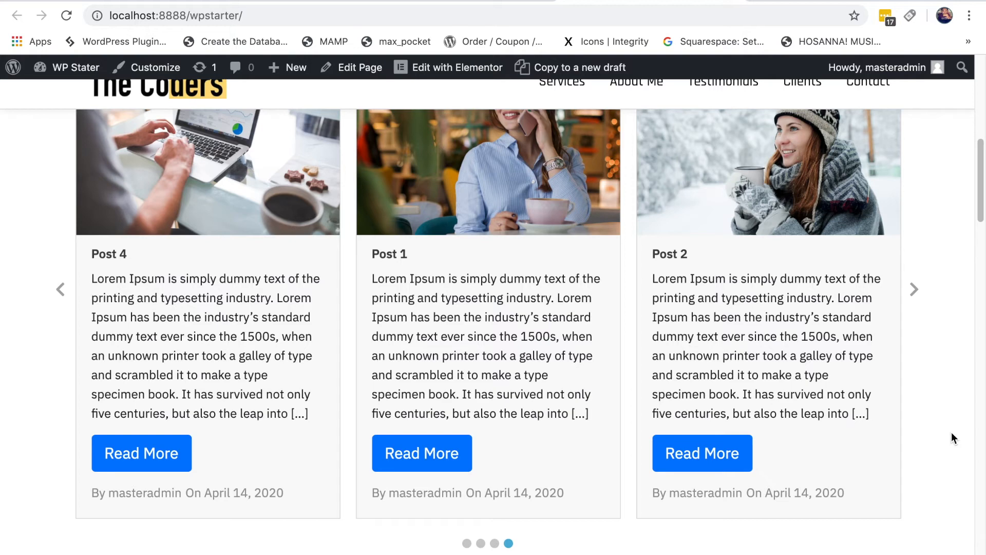
{"action": "left_click", "coordinate": [470, 2]}
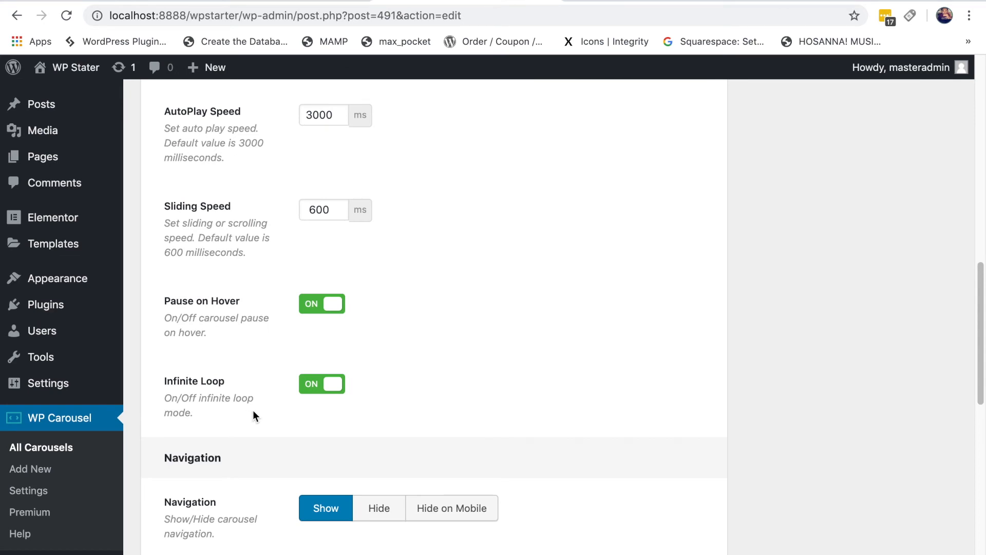
{"action": "scroll", "coordinate": [588, 361], "scroll_direction": "down", "scroll_amount": 5}
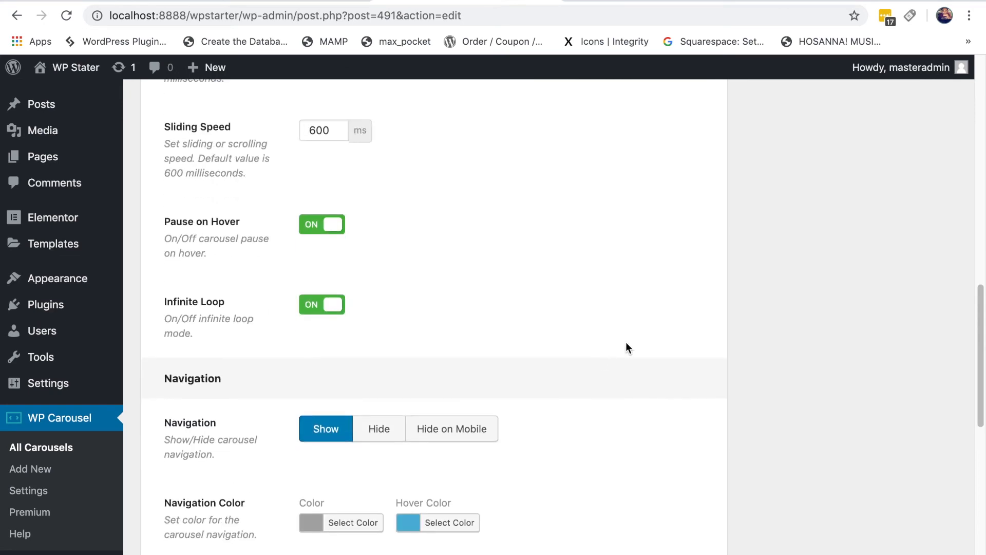
{"action": "scroll", "coordinate": [628, 341], "scroll_direction": "down", "scroll_amount": 1}
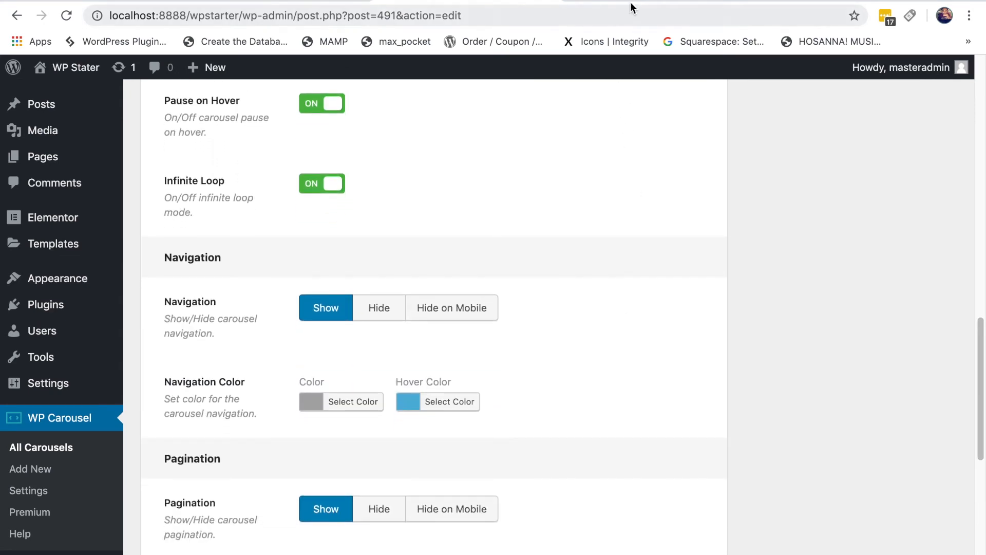
{"action": "left_click", "coordinate": [651, 1]}
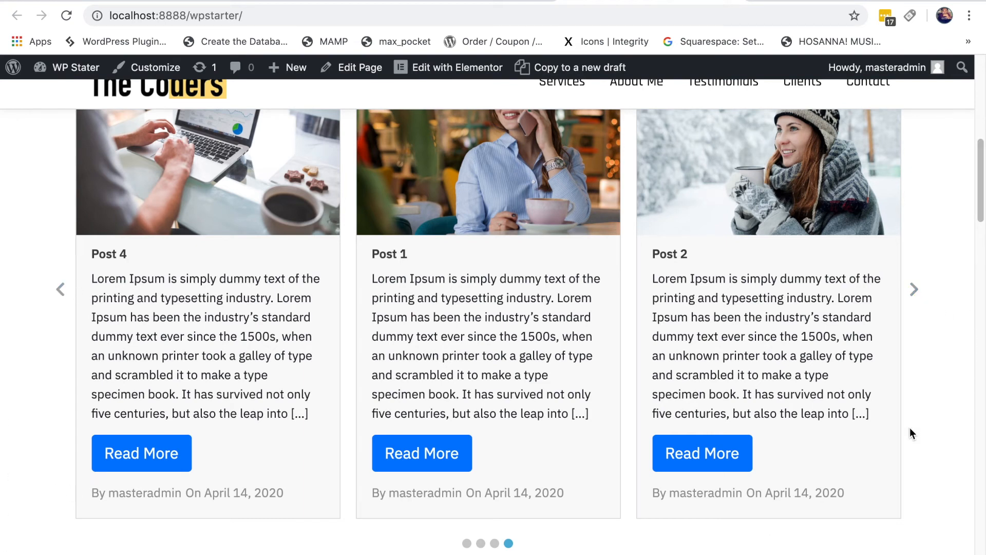
{"action": "left_click", "coordinate": [484, 1]}
{"action": "scroll", "coordinate": [921, 406], "scroll_direction": "down", "scroll_amount": 1}
{"action": "scroll", "coordinate": [922, 408], "scroll_direction": "down", "scroll_amount": 1}
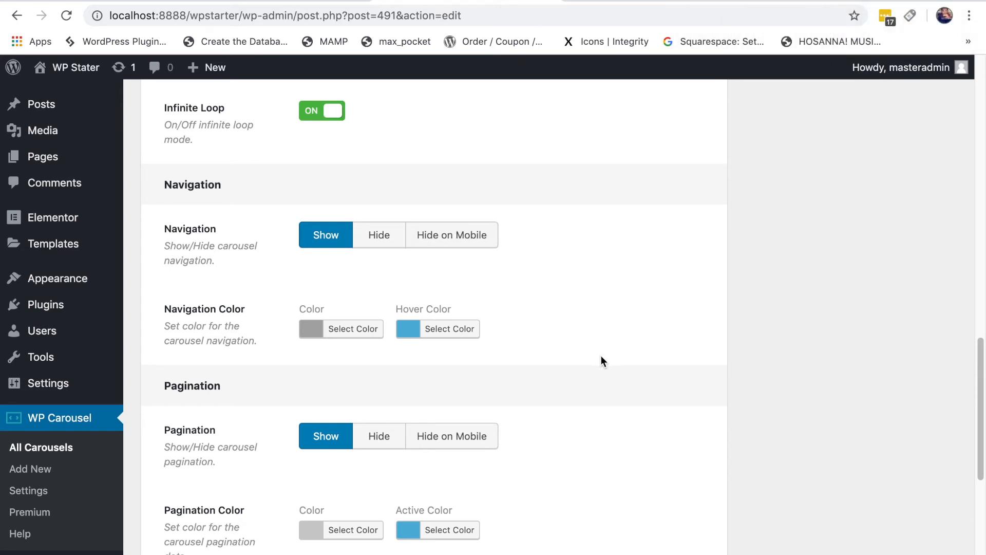
Step: Set the navigation arrow colour to red (#dd3333)
{"action": "scroll", "coordinate": [595, 291], "scroll_direction": "down", "scroll_amount": 1}
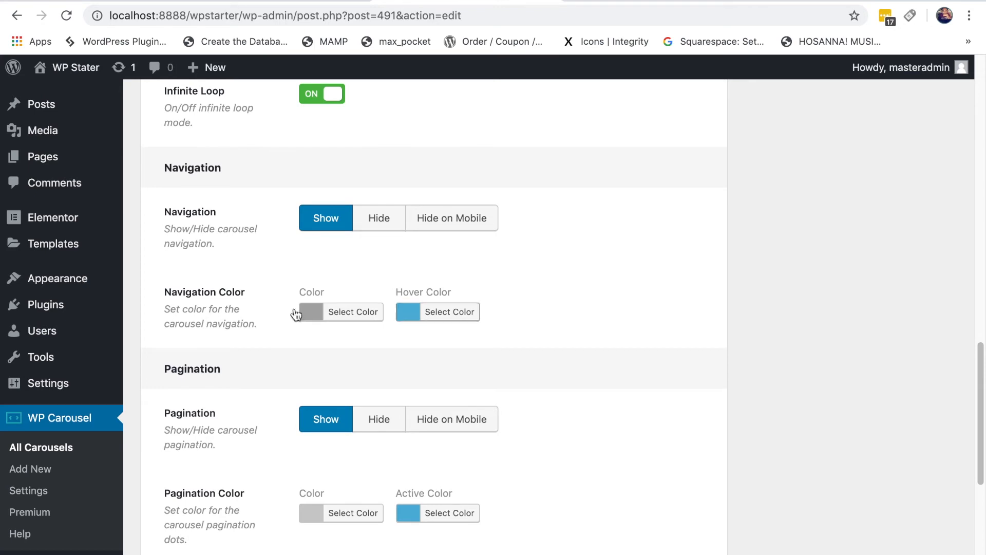
{"action": "left_click", "coordinate": [344, 315]}
{"action": "left_click", "coordinate": [352, 490]}
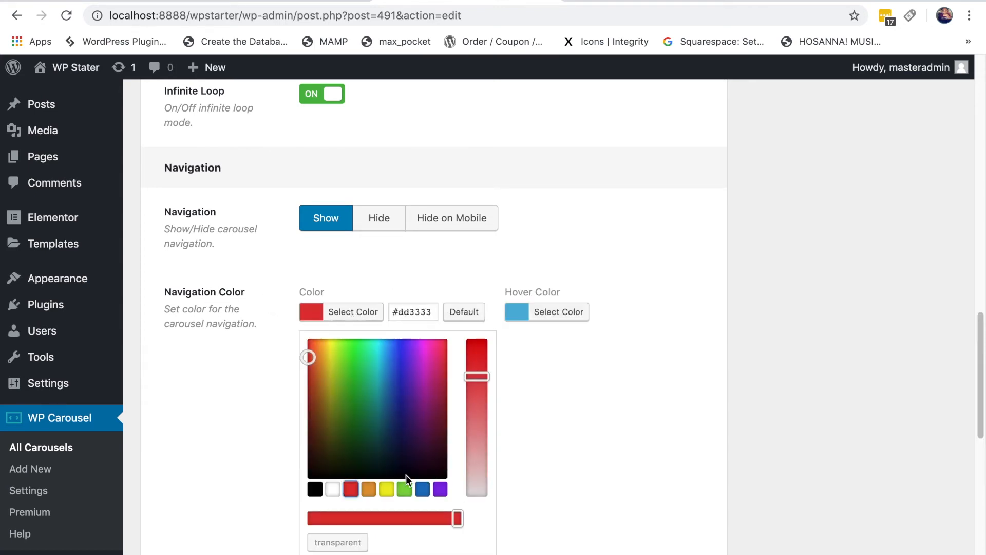
{"action": "left_click", "coordinate": [575, 382]}
Step: Give the arrows a dark red hover colour and update the carousel
{"action": "left_click", "coordinate": [448, 312]}
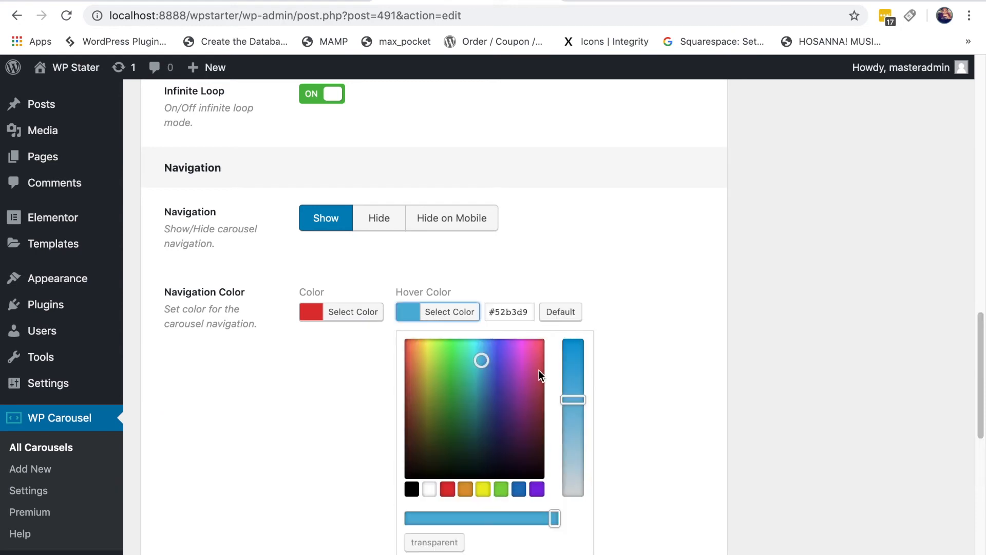
{"action": "left_click", "coordinate": [447, 491]}
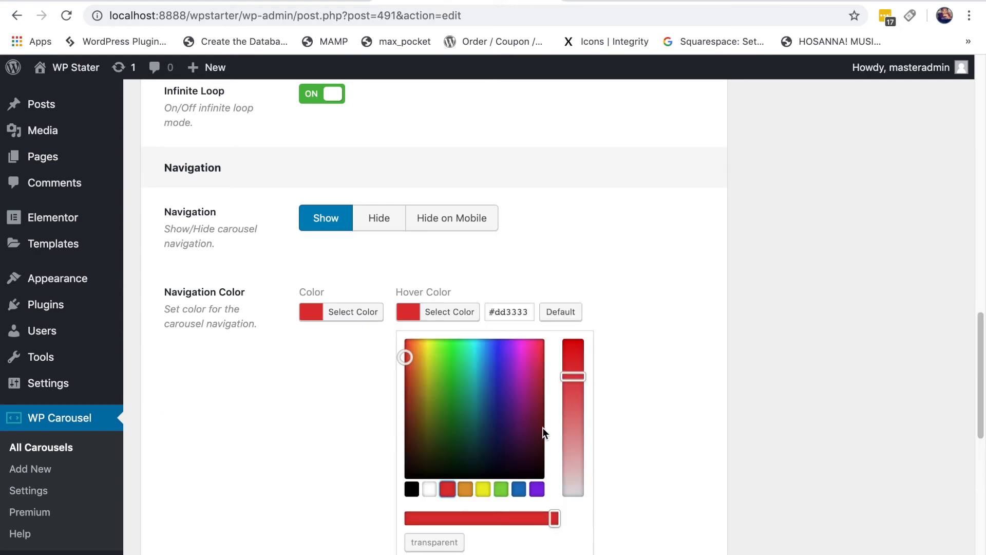
{"action": "left_click", "coordinate": [541, 402]}
{"action": "left_click", "coordinate": [541, 411]}
{"action": "left_click", "coordinate": [690, 378]}
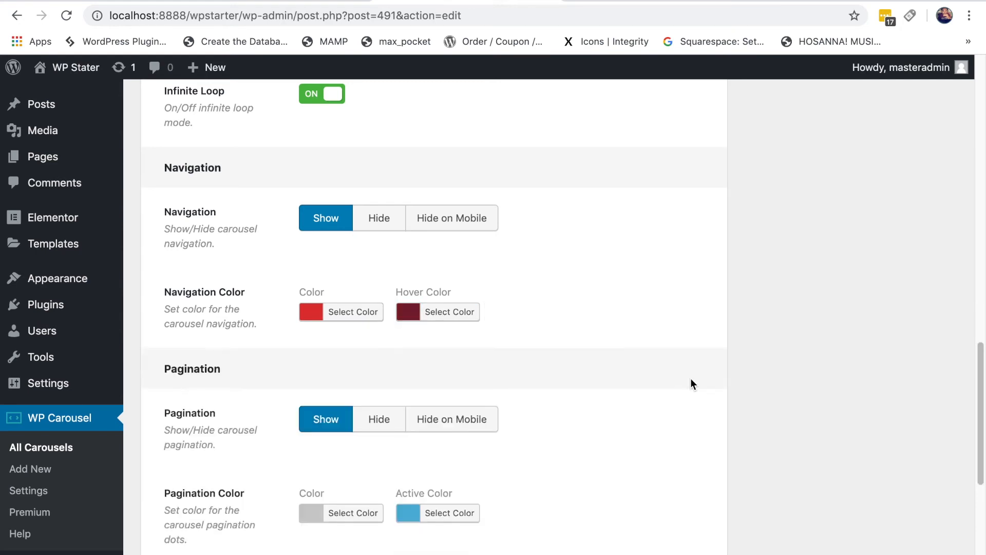
{"action": "scroll", "coordinate": [853, 359], "scroll_direction": "up", "scroll_amount": 15}
{"action": "left_click", "coordinate": [923, 281]}
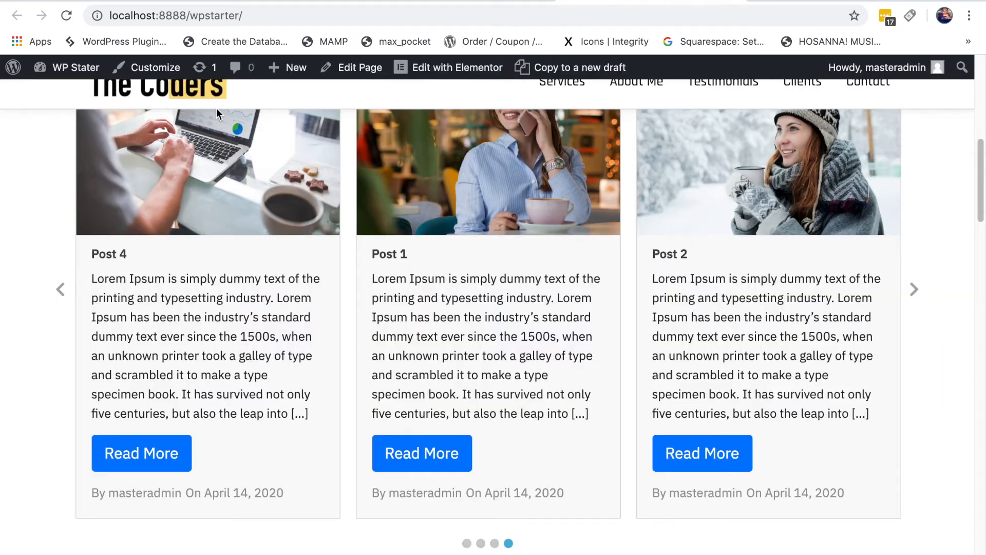
Step: Reload the page and scroll back down to the carousel's pagination colour settings
{"action": "left_click", "coordinate": [66, 15]}
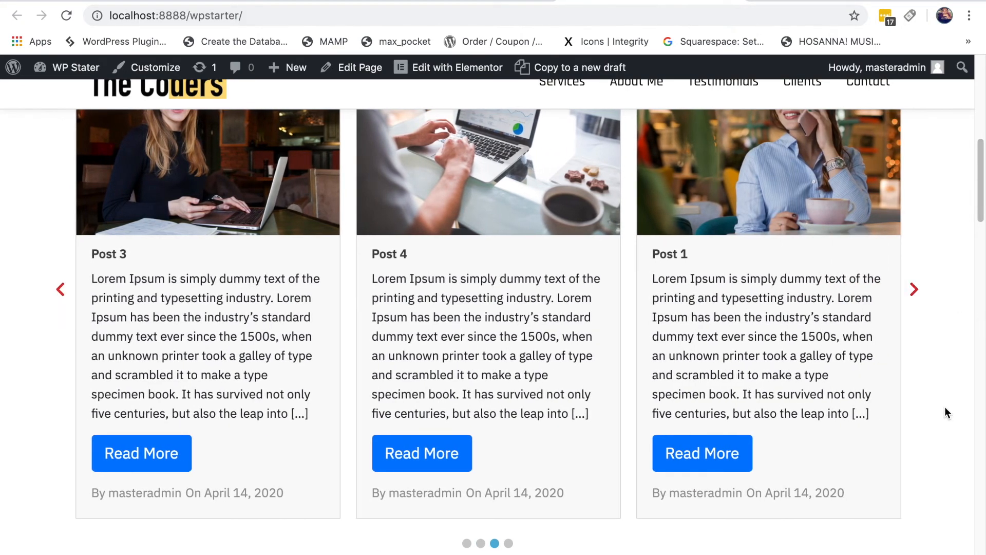
{"action": "scroll", "coordinate": [947, 418], "scroll_direction": "down", "scroll_amount": 1}
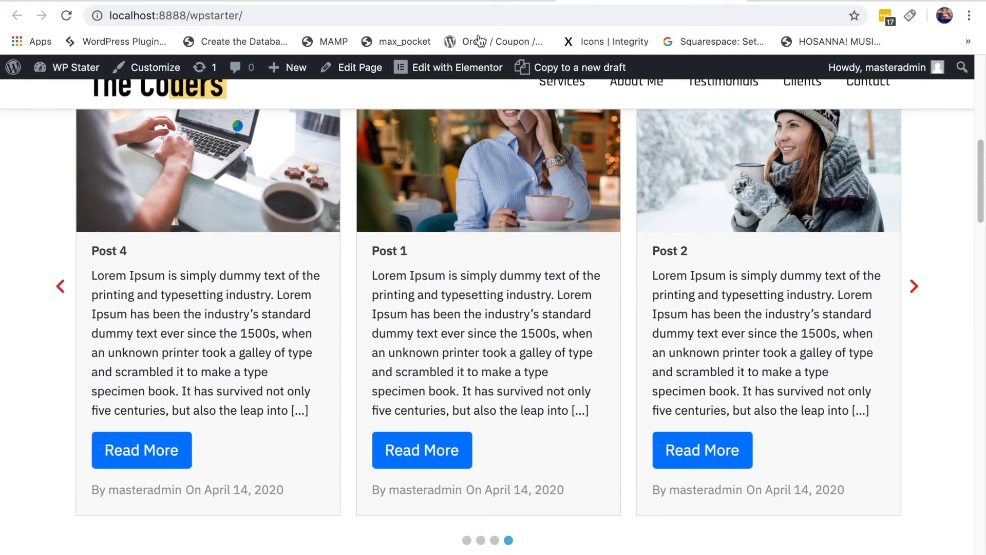
{"action": "left_click", "coordinate": [466, 2]}
{"action": "scroll", "coordinate": [470, 436], "scroll_direction": "down", "scroll_amount": 20}
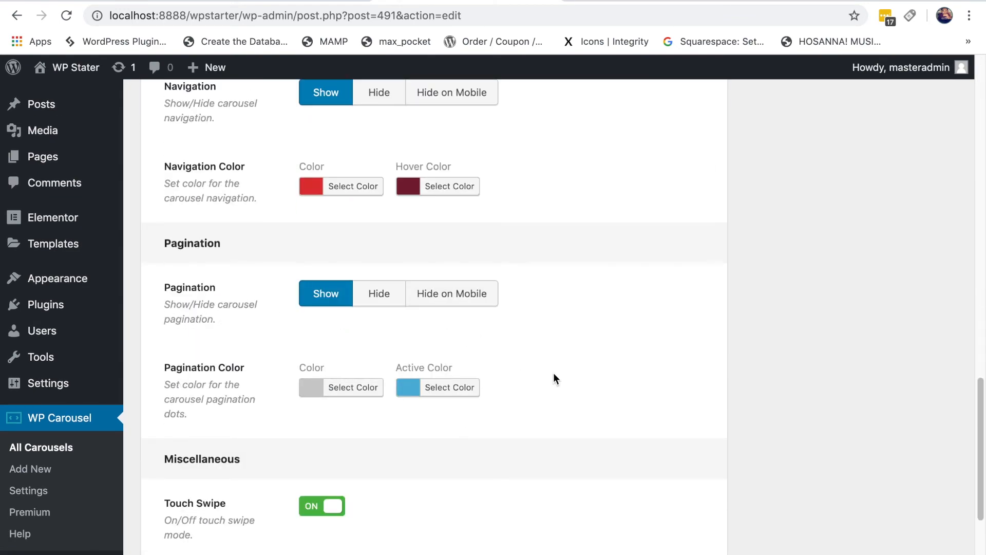
{"action": "scroll", "coordinate": [566, 284], "scroll_direction": "up", "scroll_amount": 2}
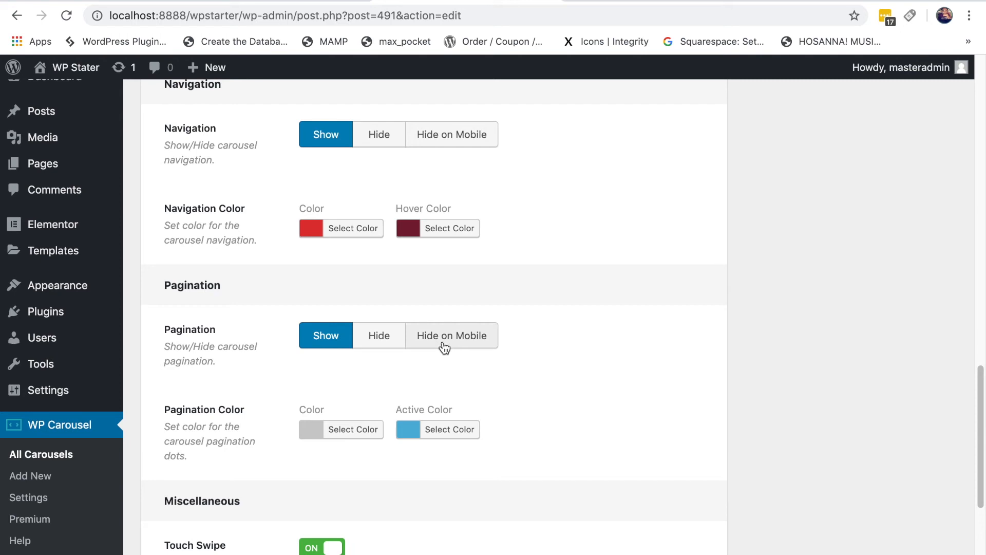
{"action": "scroll", "coordinate": [593, 363], "scroll_direction": "down", "scroll_amount": 1}
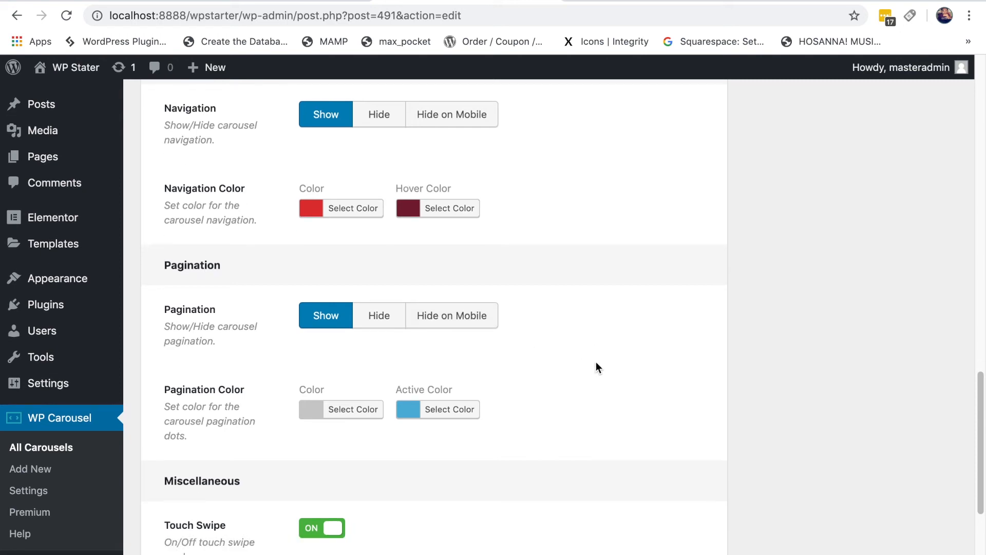
{"action": "scroll", "coordinate": [416, 410], "scroll_direction": "down", "scroll_amount": 1}
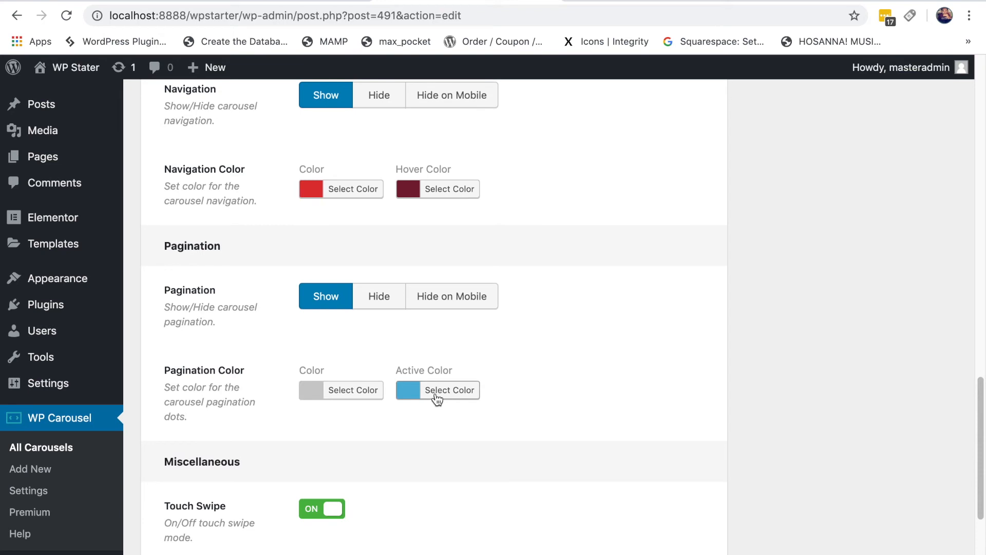
Step: Set the pagination dot colour to yellow
{"action": "left_click", "coordinate": [353, 390]}
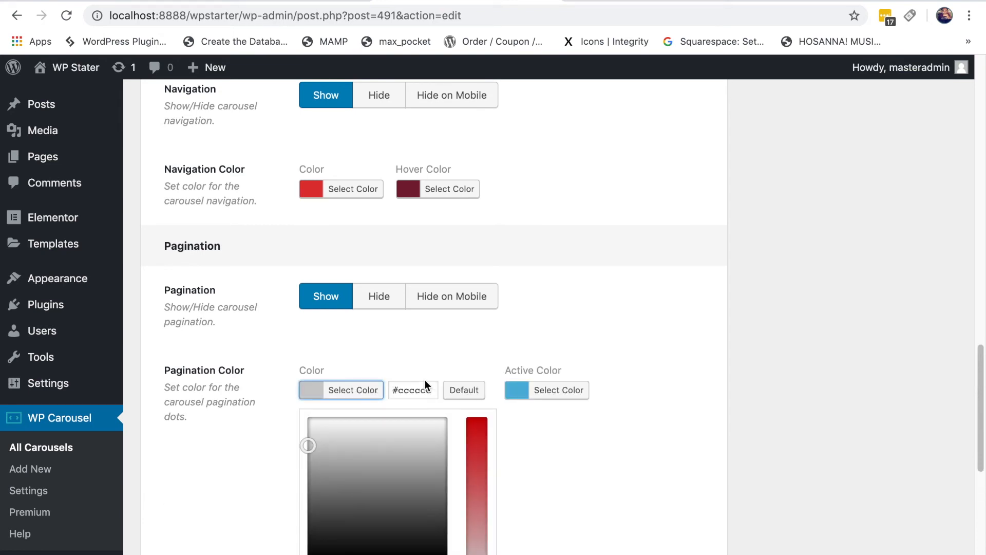
{"action": "scroll", "coordinate": [544, 470], "scroll_direction": "down", "scroll_amount": 2}
{"action": "left_click", "coordinate": [386, 536]}
{"action": "left_click", "coordinate": [577, 468]}
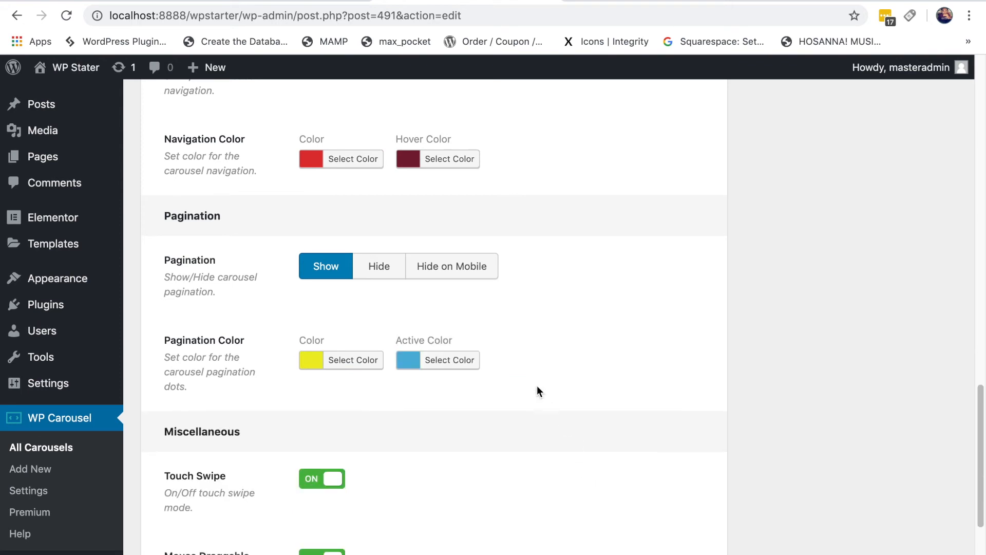
Step: Set the active dot colour to olive yellow #c1bc1b and update the carousel
{"action": "left_click", "coordinate": [462, 369]}
{"action": "left_click", "coordinate": [482, 536]}
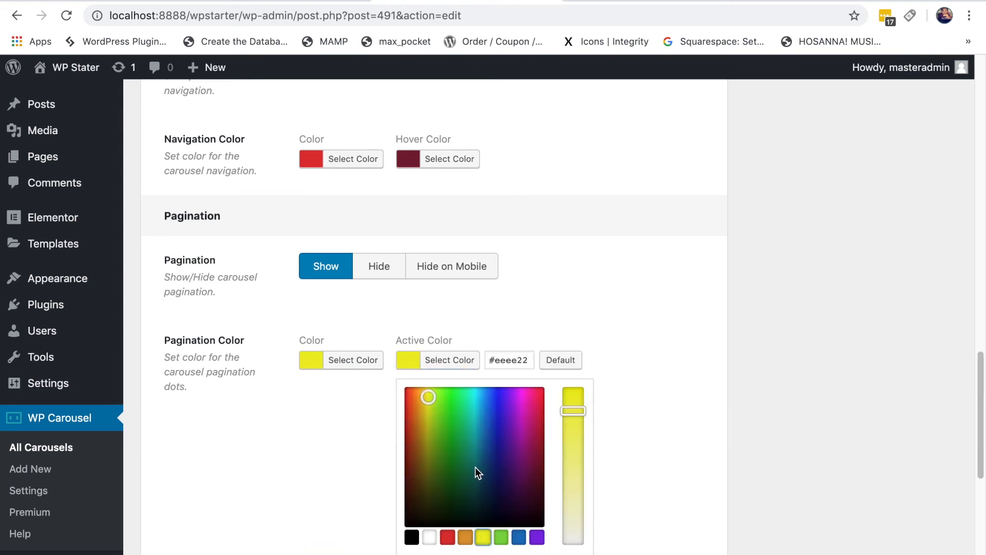
{"action": "left_click", "coordinate": [427, 420]}
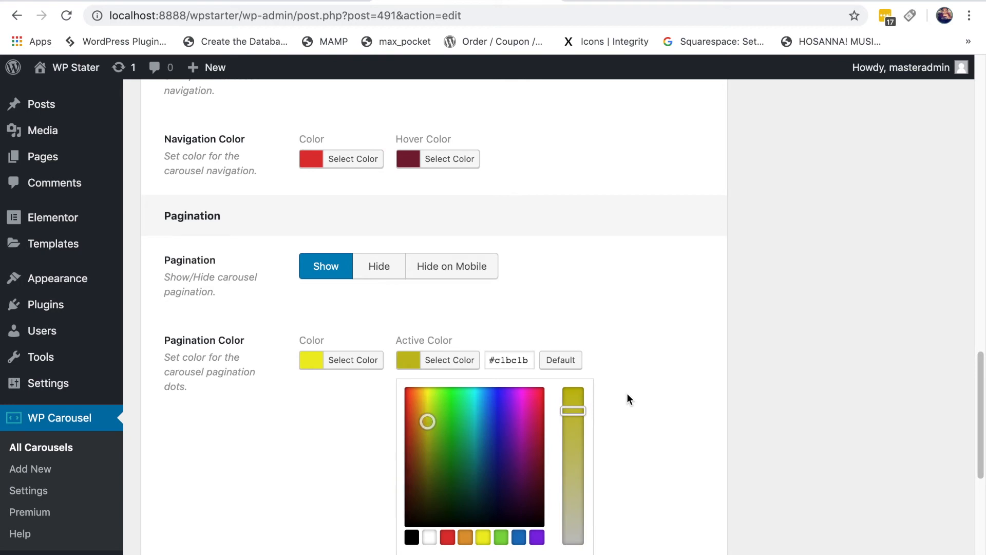
{"action": "left_click", "coordinate": [834, 398]}
{"action": "scroll", "coordinate": [873, 385], "scroll_direction": "up", "scroll_amount": 15}
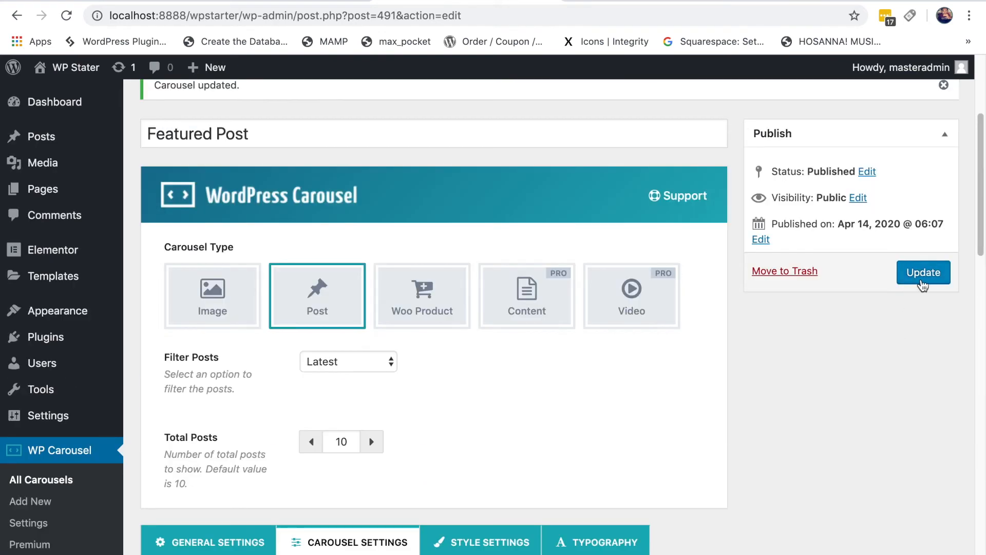
{"action": "left_click", "coordinate": [923, 282]}
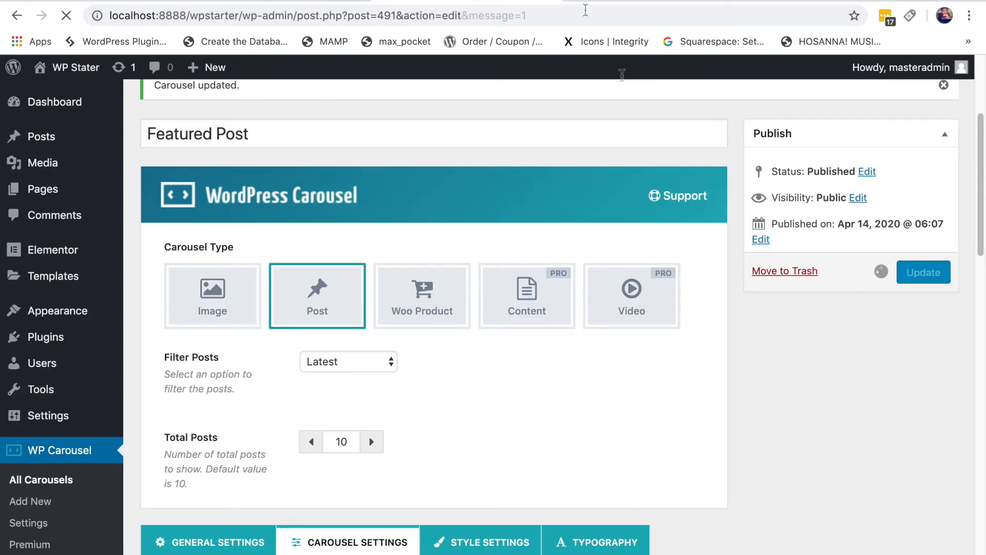
{"action": "key", "text": "ctrl+Tab"}
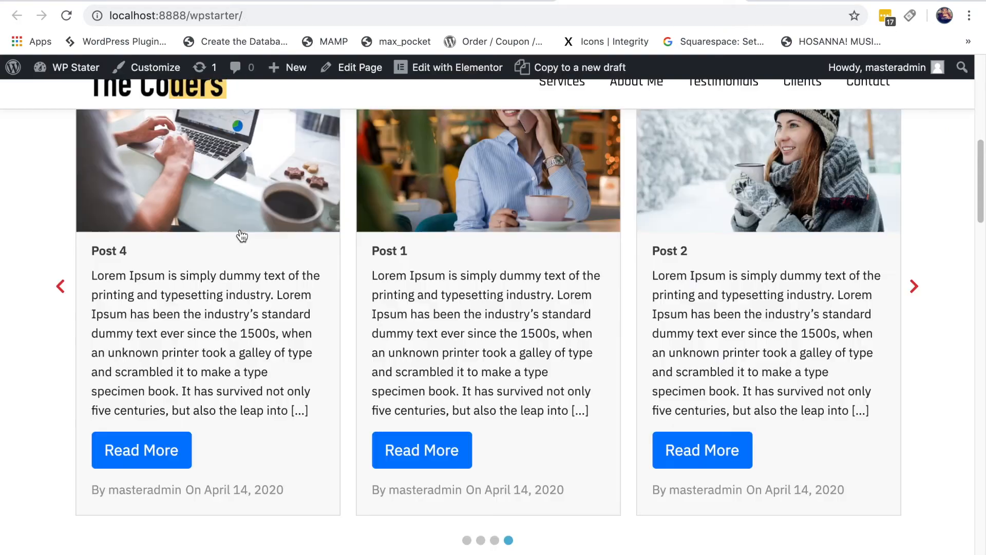
{"action": "left_click", "coordinate": [69, 17]}
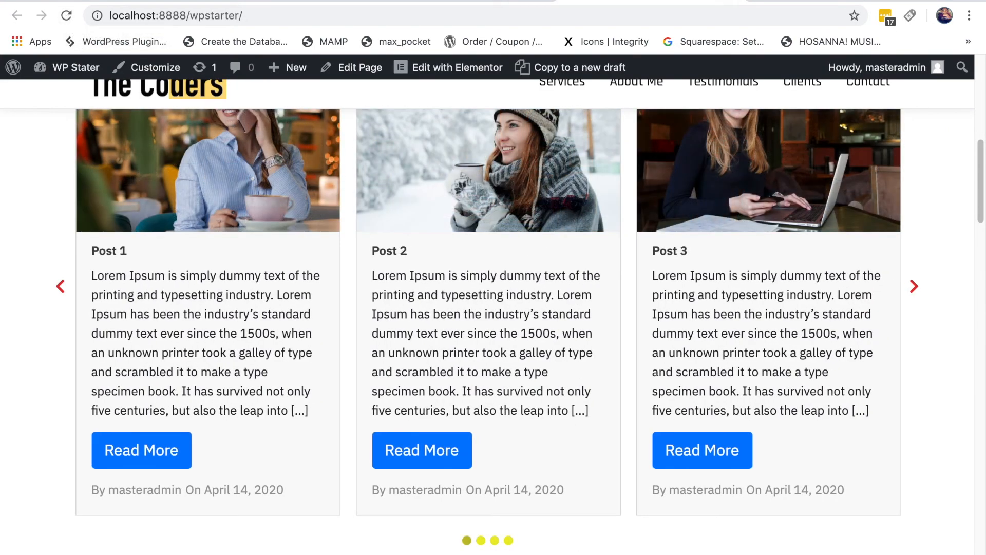
{"action": "scroll", "coordinate": [567, 547], "scroll_direction": "down", "scroll_amount": 1}
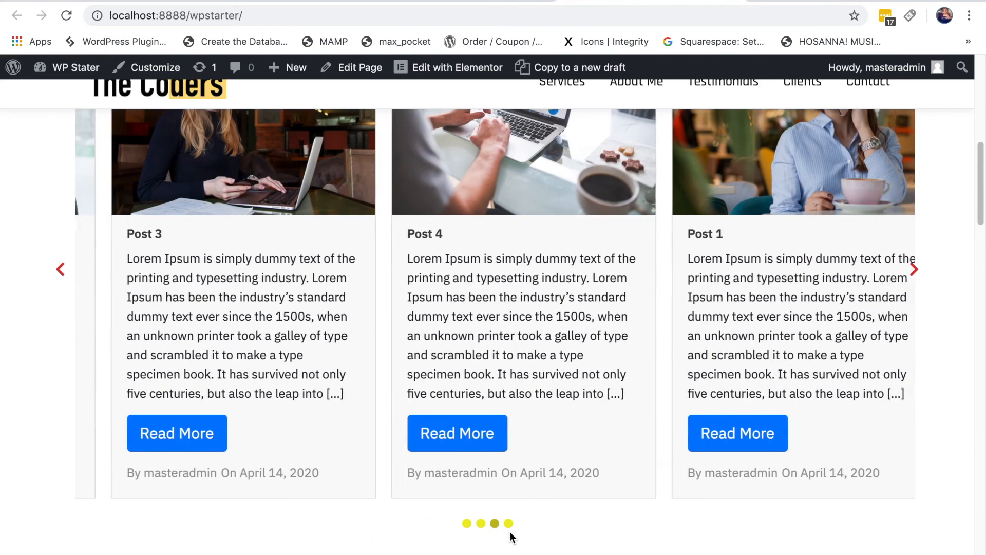
{"action": "left_click", "coordinate": [509, 524]}
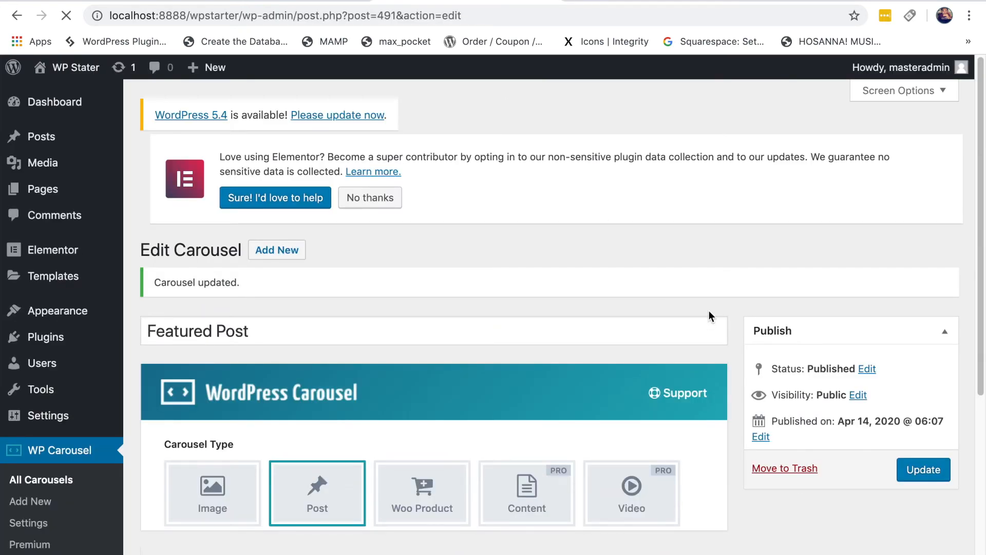
Step: Show the carousel's Style Settings and compare them with the live front page
{"action": "scroll", "coordinate": [709, 311], "scroll_direction": "down", "scroll_amount": 10}
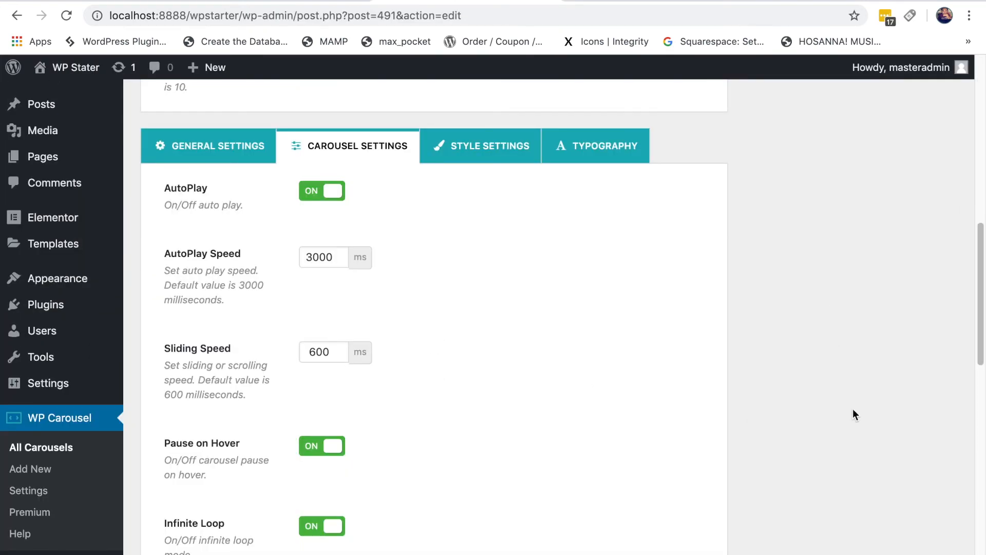
{"action": "left_click", "coordinate": [489, 147]}
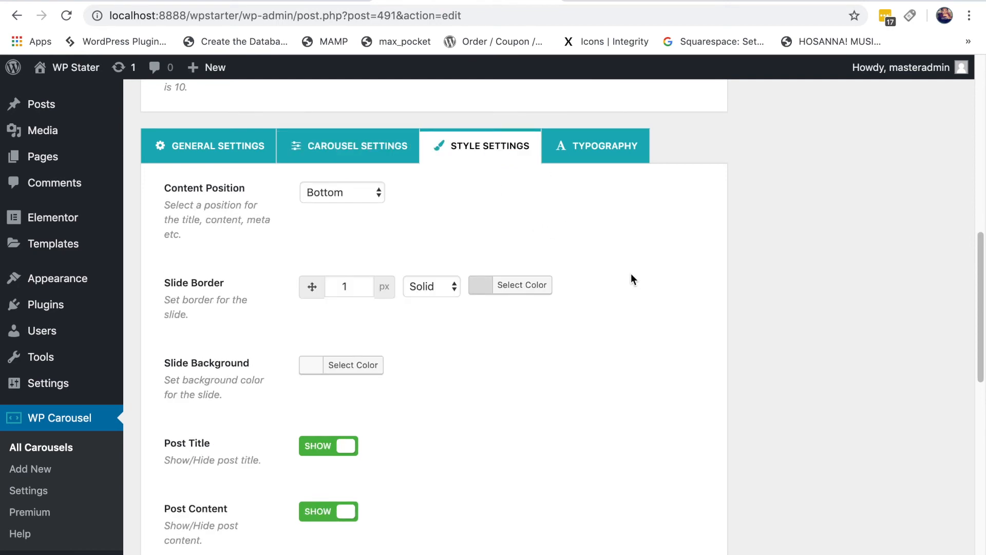
{"action": "scroll", "coordinate": [635, 270], "scroll_direction": "down", "scroll_amount": 1}
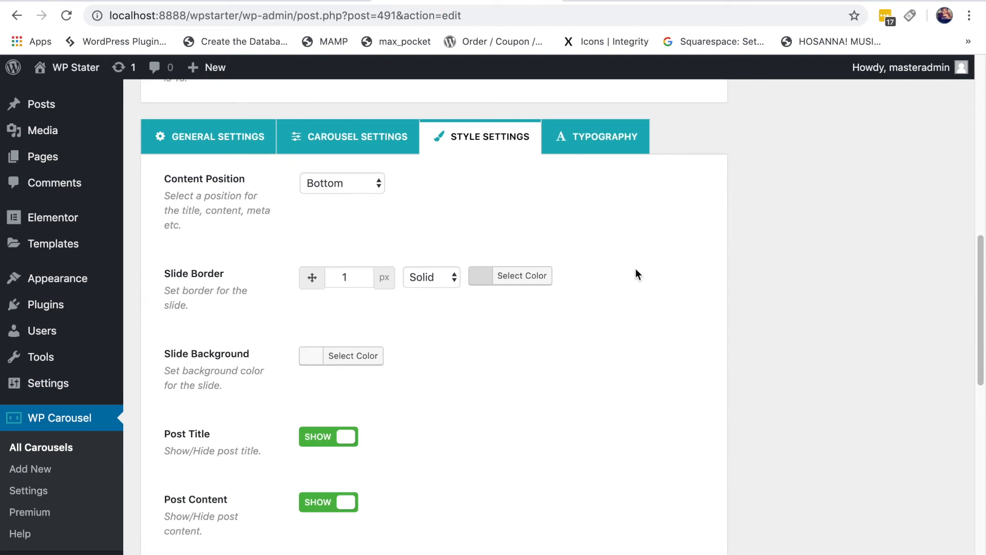
{"action": "scroll", "coordinate": [635, 259], "scroll_direction": "down", "scroll_amount": 1}
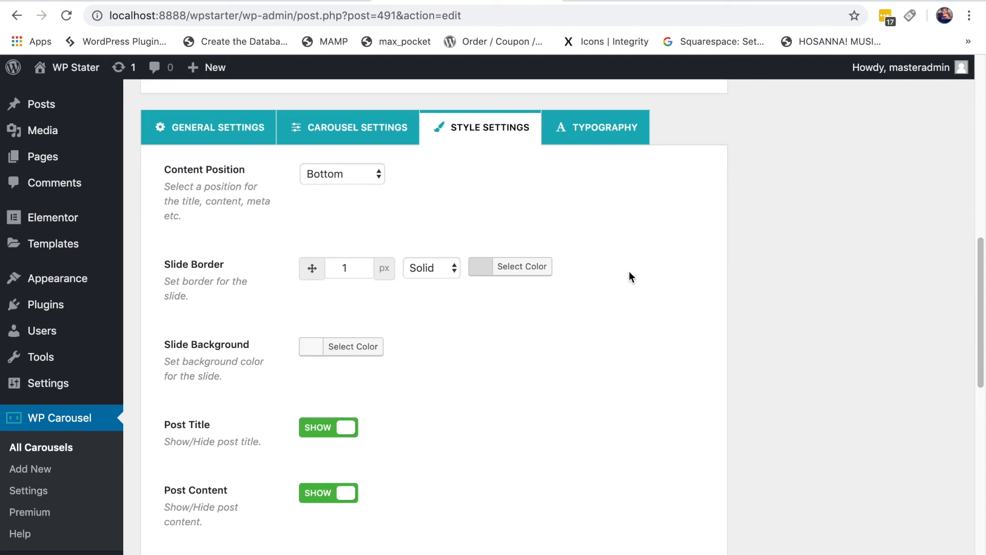
{"action": "left_click", "coordinate": [647, 4]}
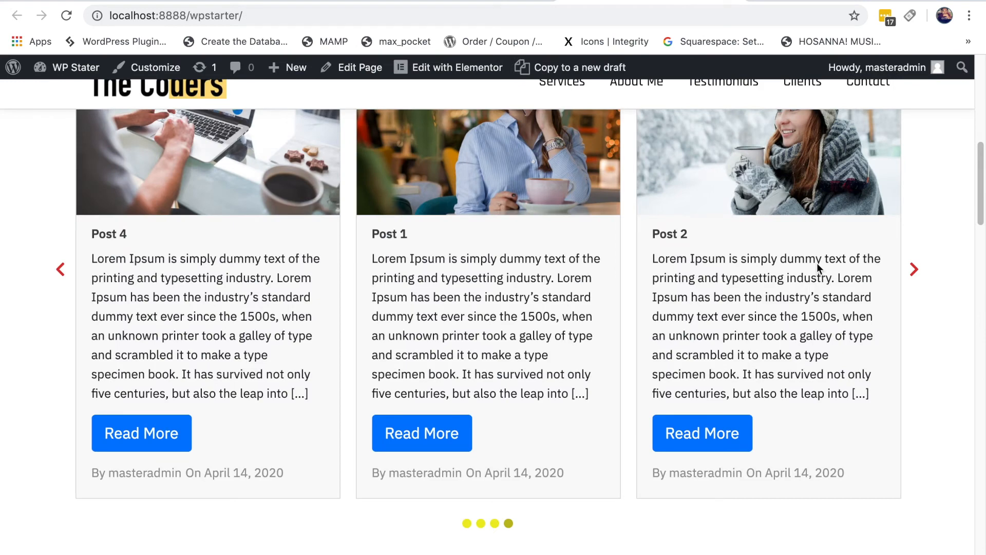
{"action": "scroll", "coordinate": [837, 334], "scroll_direction": "up", "scroll_amount": 3}
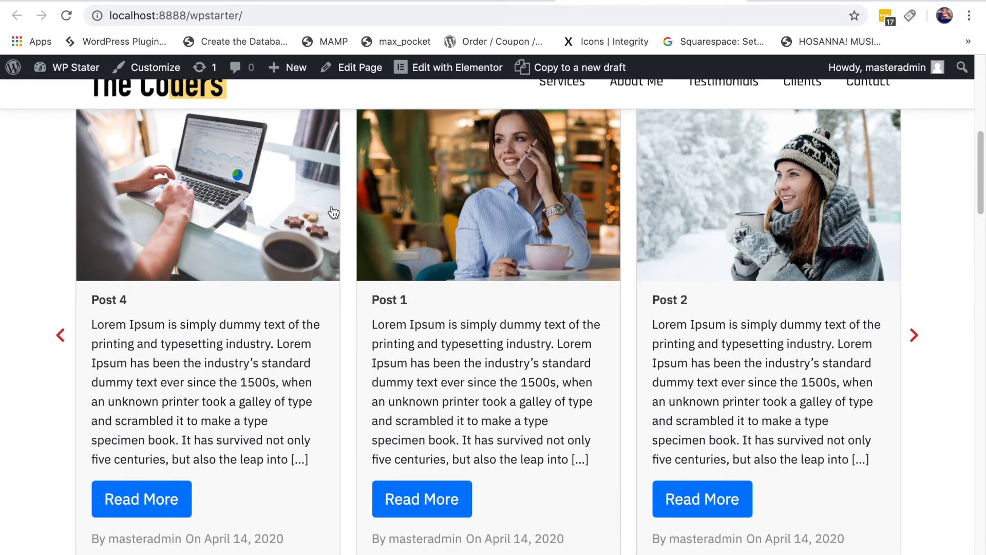
Step: Adjust several Style Settings controls, then view the front page's Post 1–3 carousel cards
{"action": "left_click", "coordinate": [441, 1]}
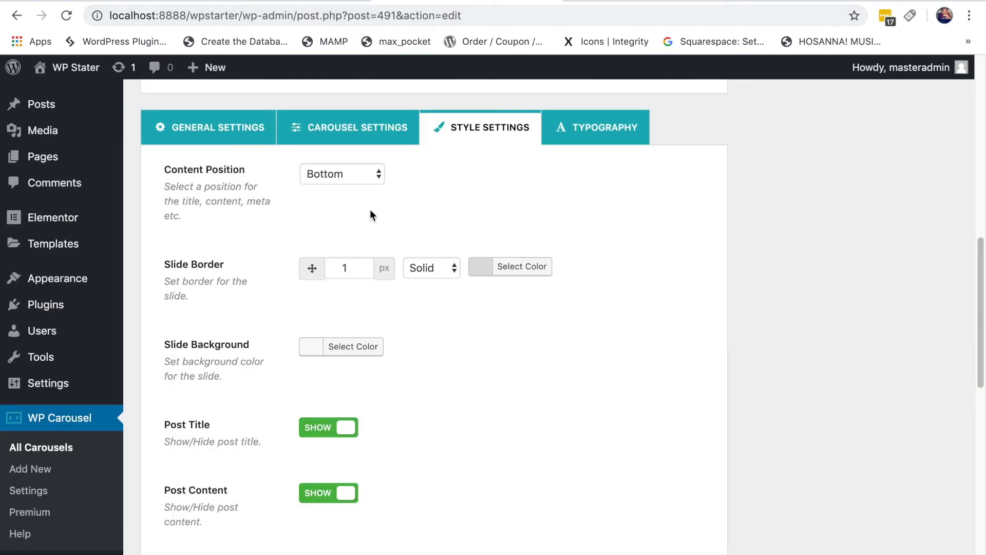
{"action": "left_click_drag", "start_coordinate": [252, 169], "coordinate": [462, 255]}
{"action": "left_click", "coordinate": [489, 208]}
{"action": "left_click", "coordinate": [378, 178]}
{"action": "scroll", "coordinate": [639, 277], "scroll_direction": "down", "scroll_amount": 2}
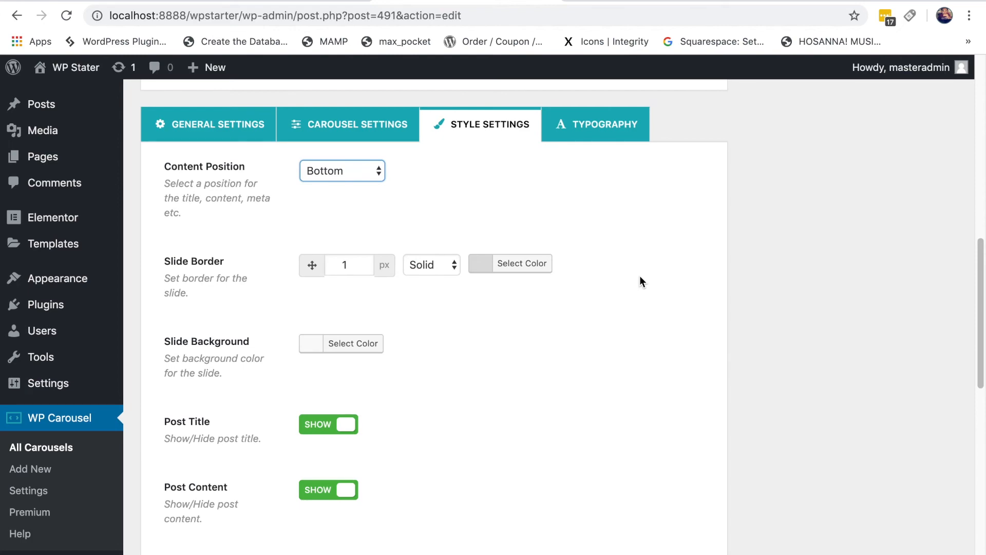
{"action": "left_click_drag", "start_coordinate": [221, 226], "coordinate": [163, 233]}
{"action": "left_click", "coordinate": [518, 308]}
{"action": "left_click", "coordinate": [632, 1]}
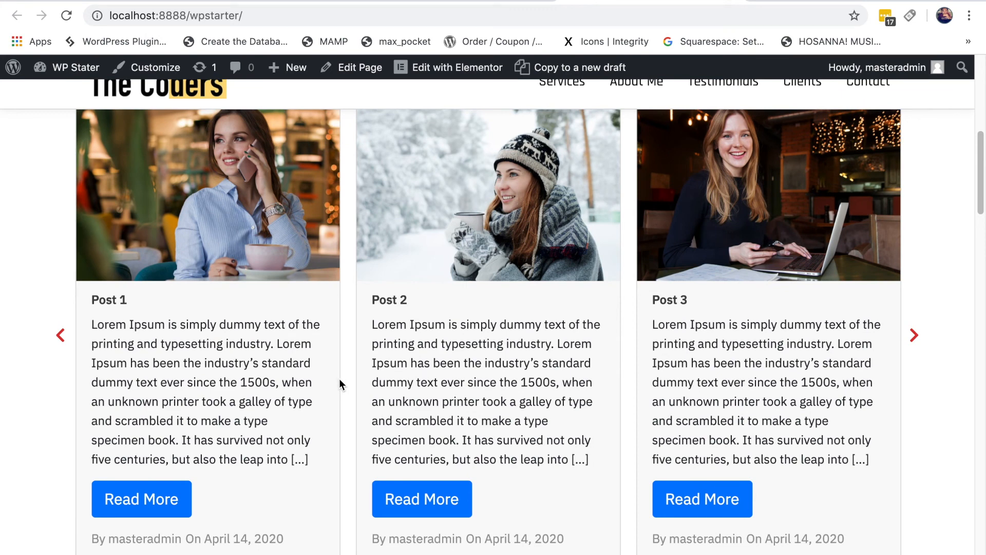
Step: Set the slide border colour to black (#111111)
{"action": "left_click", "coordinate": [441, 1]}
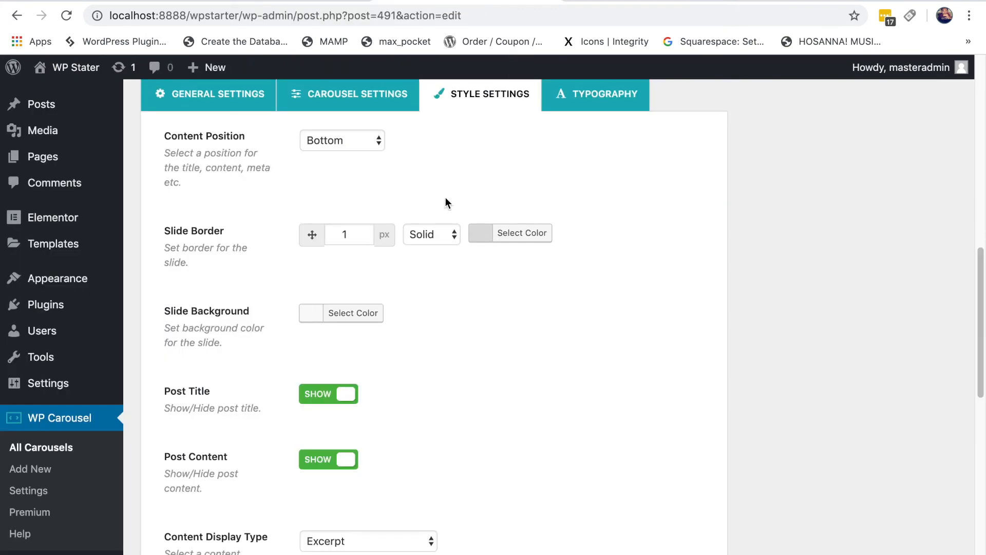
{"action": "left_click", "coordinate": [480, 233]}
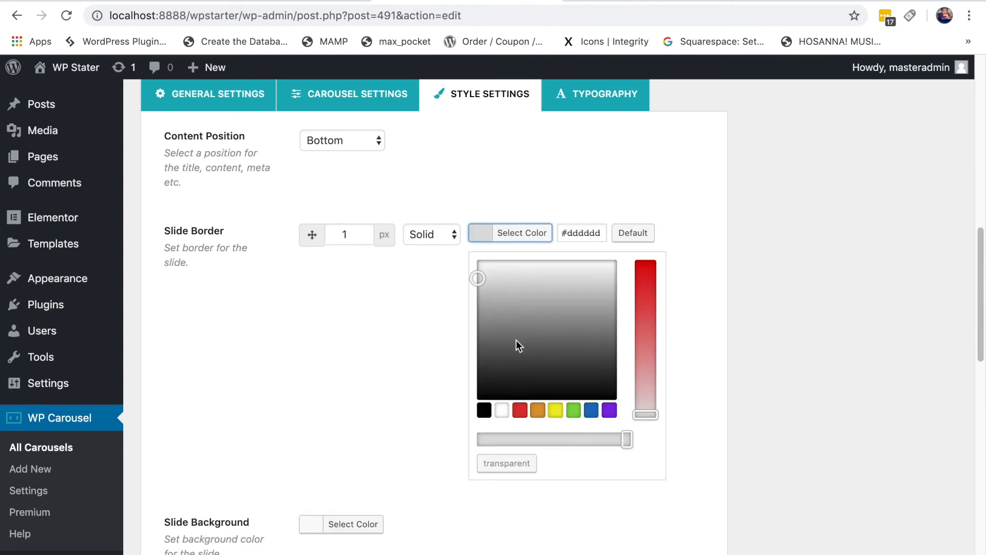
{"action": "left_click", "coordinate": [484, 386]}
{"action": "left_click", "coordinate": [564, 163]}
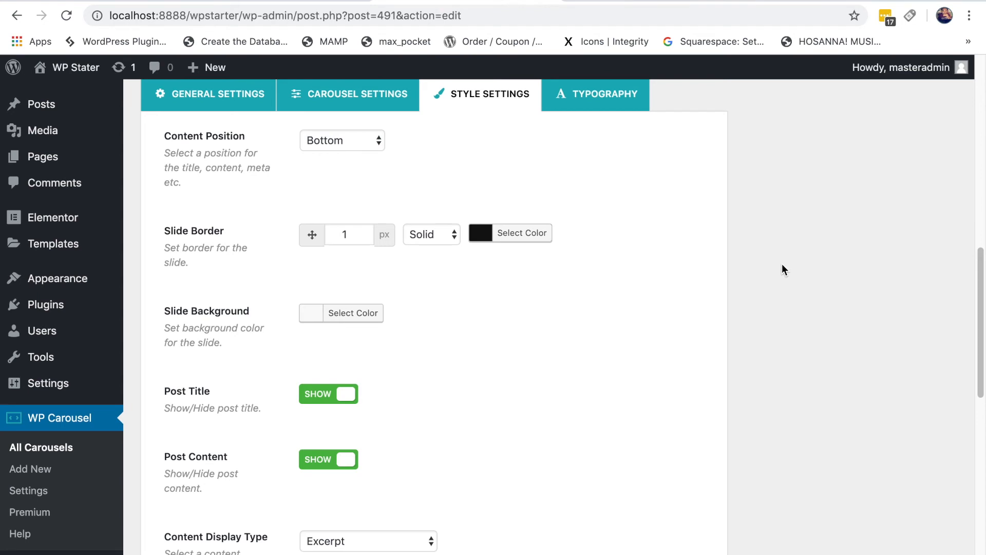
Step: Review the style settings, then swipe the carousel cards sideways on the front page
{"action": "scroll", "coordinate": [784, 261], "scroll_direction": "up", "scroll_amount": 3}
{"action": "scroll", "coordinate": [784, 262], "scroll_direction": "down", "scroll_amount": 2}
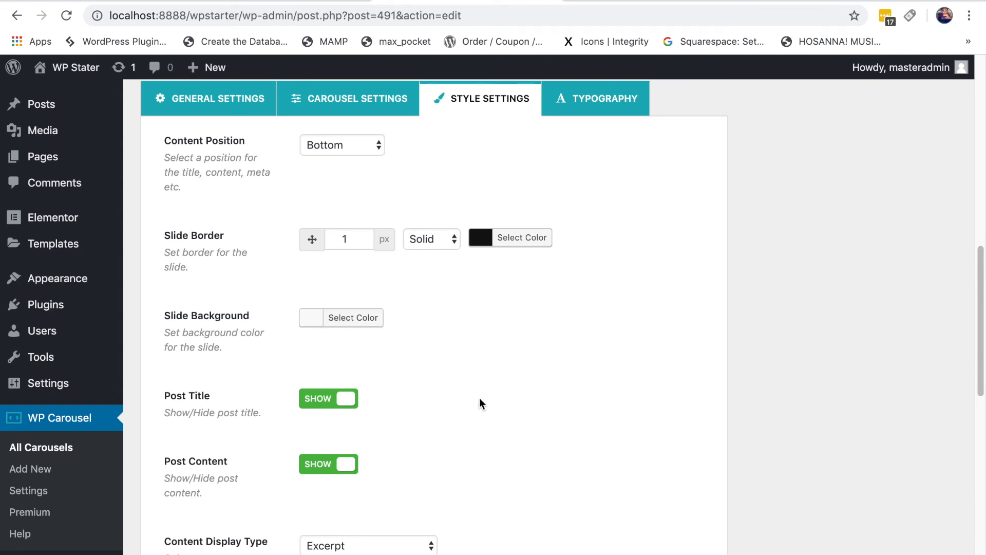
{"action": "scroll", "coordinate": [479, 403], "scroll_direction": "down", "scroll_amount": 3}
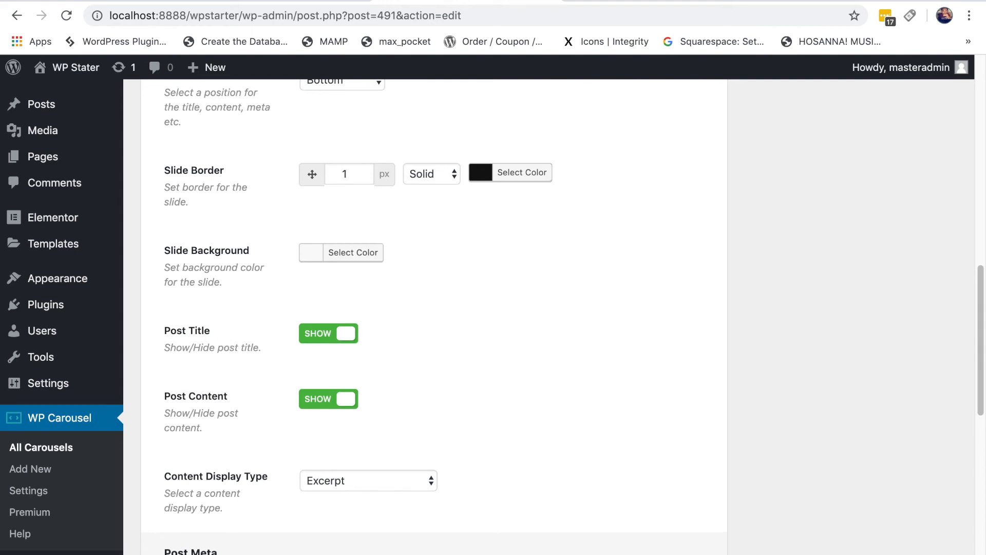
{"action": "left_click", "coordinate": [600, 1]}
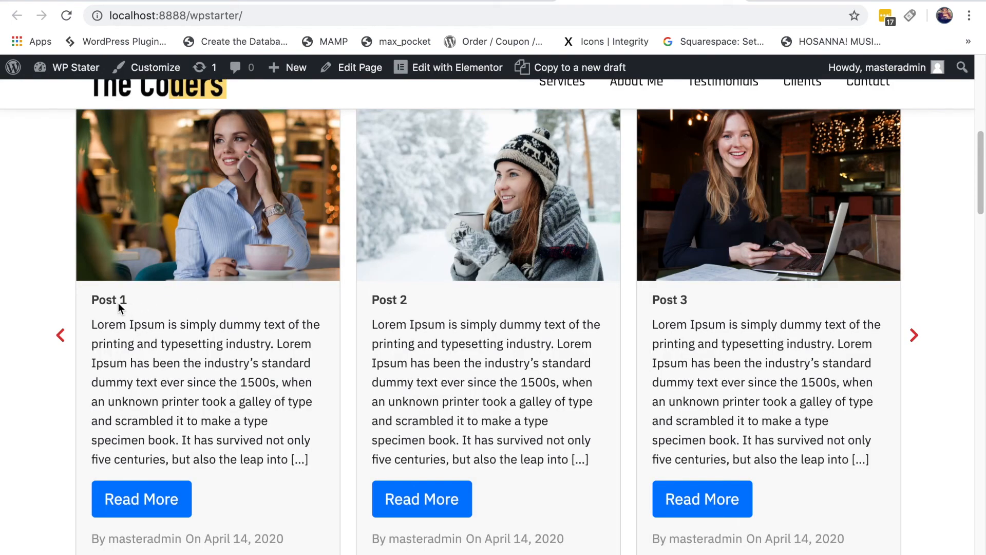
{"action": "left_click_drag", "start_coordinate": [111, 303], "coordinate": [161, 304]}
Step: Toggle Post Title off and back to Show, then preview the carousel on the live site
{"action": "left_click", "coordinate": [430, 3]}
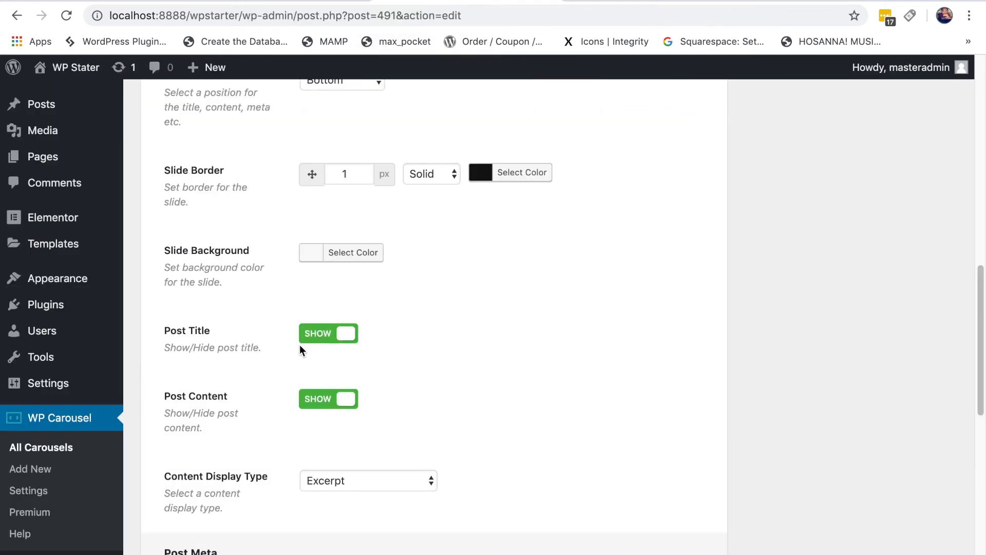
{"action": "left_click", "coordinate": [330, 335]}
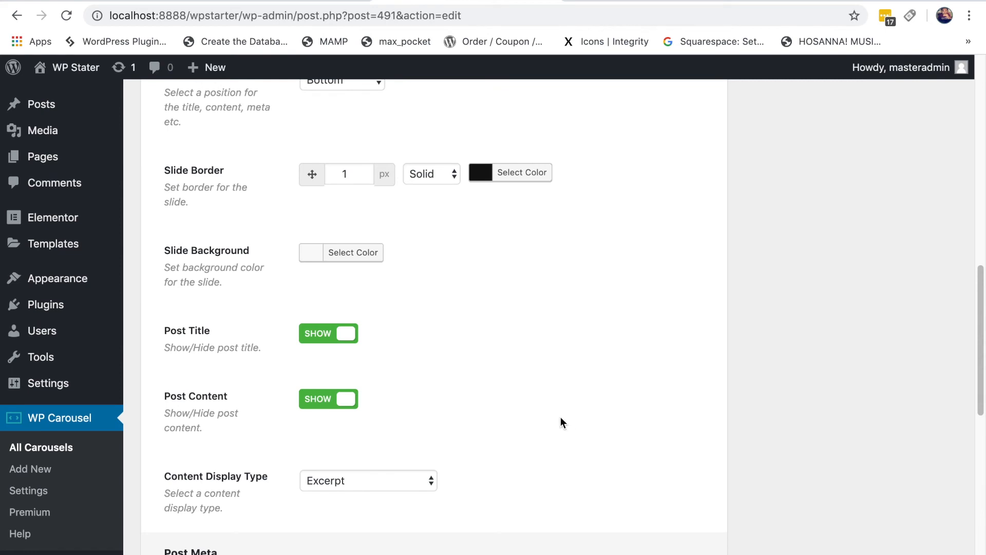
{"action": "left_click", "coordinate": [331, 338]}
{"action": "scroll", "coordinate": [300, 432], "scroll_direction": "down", "scroll_amount": 1}
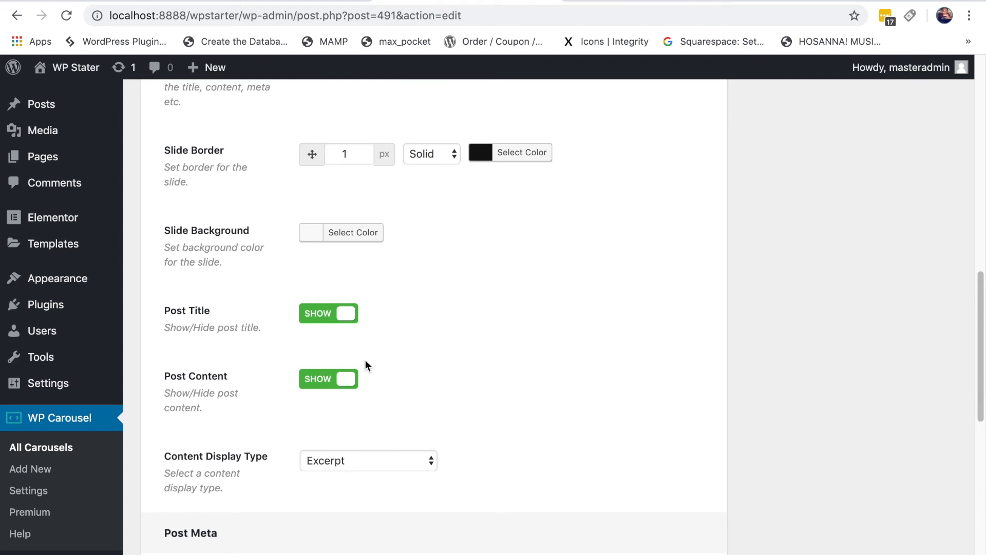
{"action": "left_click", "coordinate": [612, 1]}
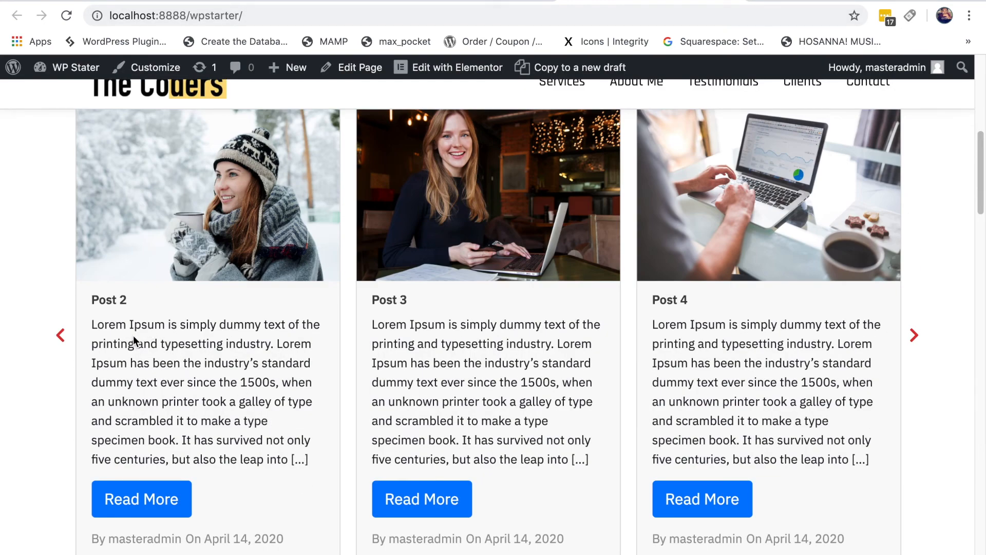
Step: Hide the post content in the slides, then show it again
{"action": "left_click", "coordinate": [463, 2]}
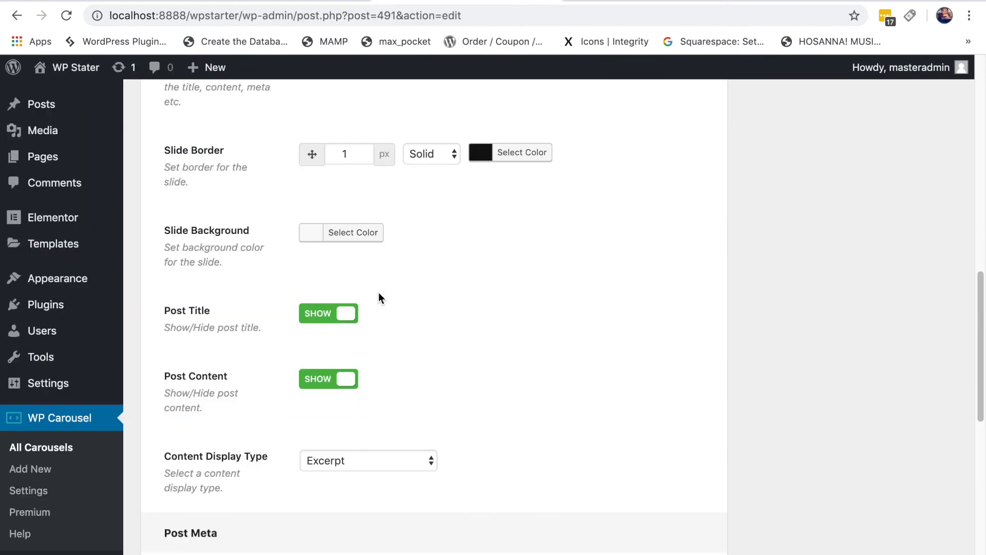
{"action": "left_click", "coordinate": [344, 383]}
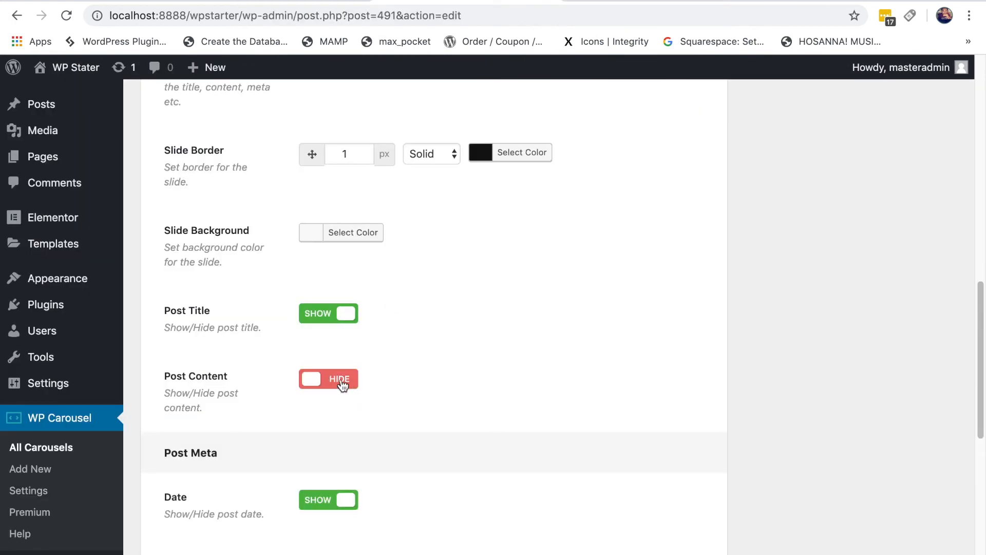
{"action": "left_click", "coordinate": [540, 341]}
{"action": "scroll", "coordinate": [540, 339], "scroll_direction": "down", "scroll_amount": 3}
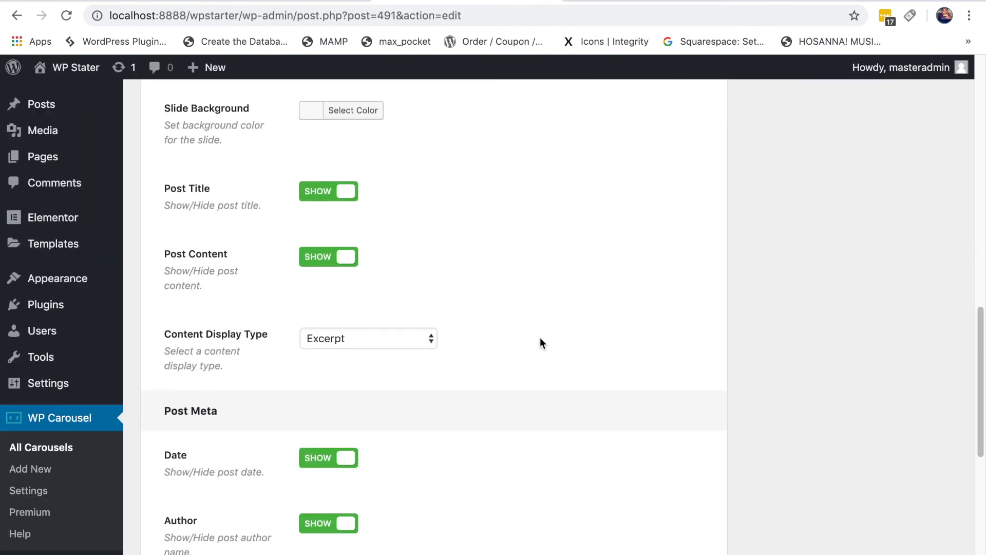
Step: Keep Excerpt as the carousel's content display type
{"action": "left_click", "coordinate": [413, 340]}
{"action": "left_click", "coordinate": [189, 335]}
{"action": "left_click", "coordinate": [337, 342]}
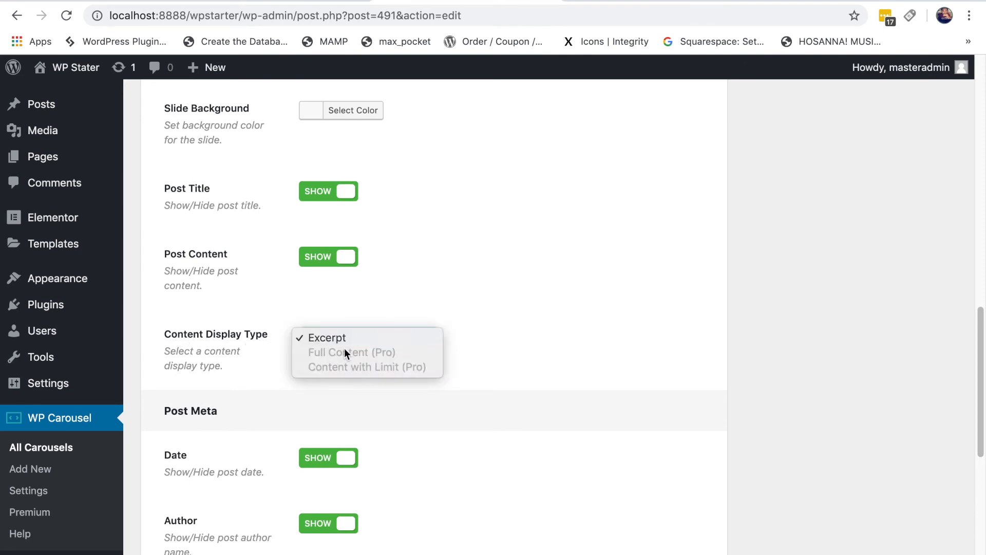
{"action": "left_click", "coordinate": [411, 340]}
{"action": "scroll", "coordinate": [554, 264], "scroll_direction": "down", "scroll_amount": 2}
{"action": "scroll", "coordinate": [562, 278], "scroll_direction": "down", "scroll_amount": 2}
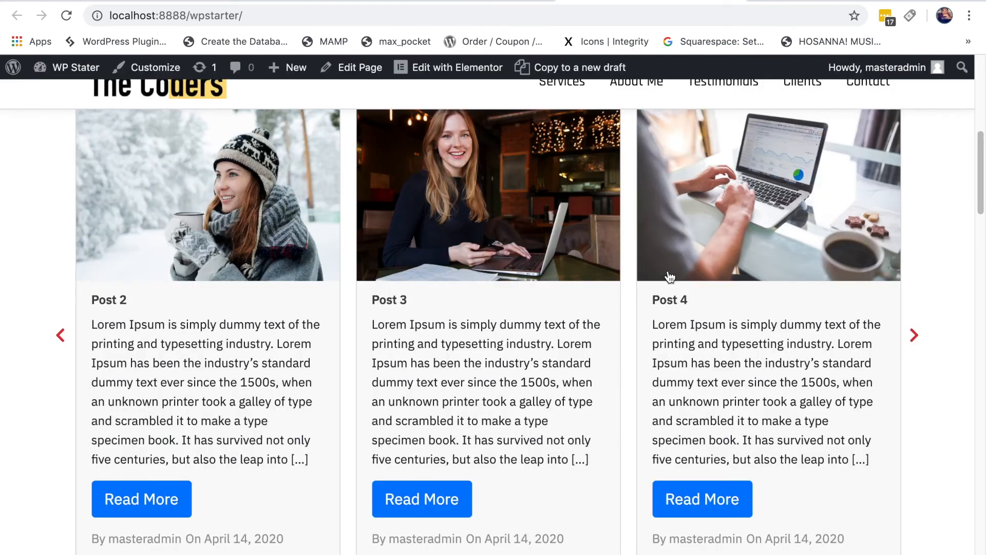
{"action": "scroll", "coordinate": [306, 480], "scroll_direction": "down", "scroll_amount": 1}
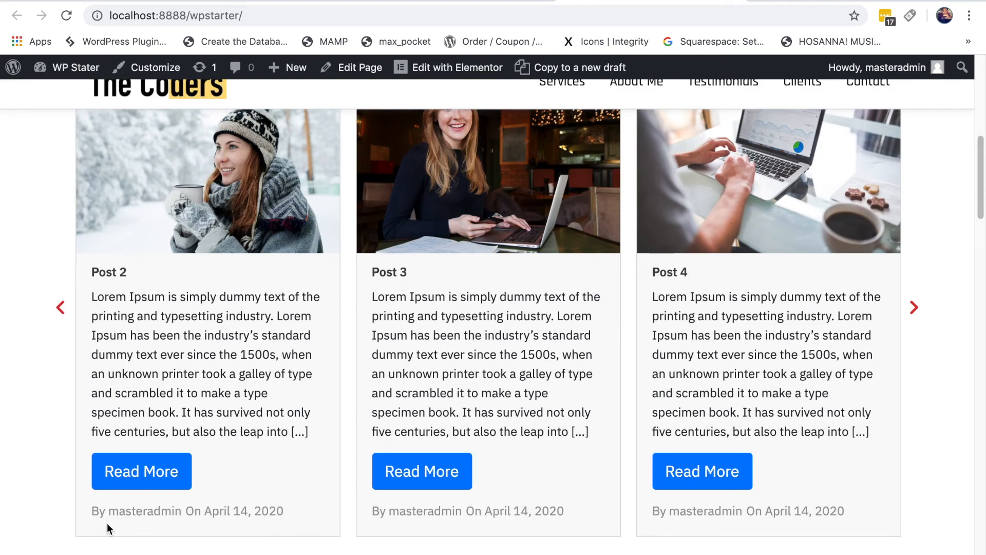
{"action": "left_click", "coordinate": [483, 1]}
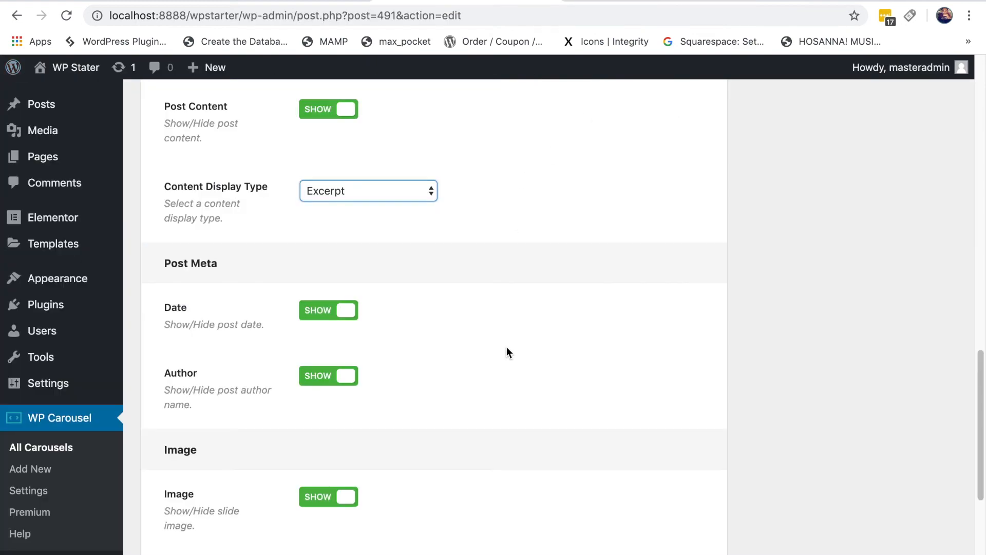
Step: Set the Date and Author post meta to Hide and compare against the live carousel
{"action": "left_click", "coordinate": [344, 309]}
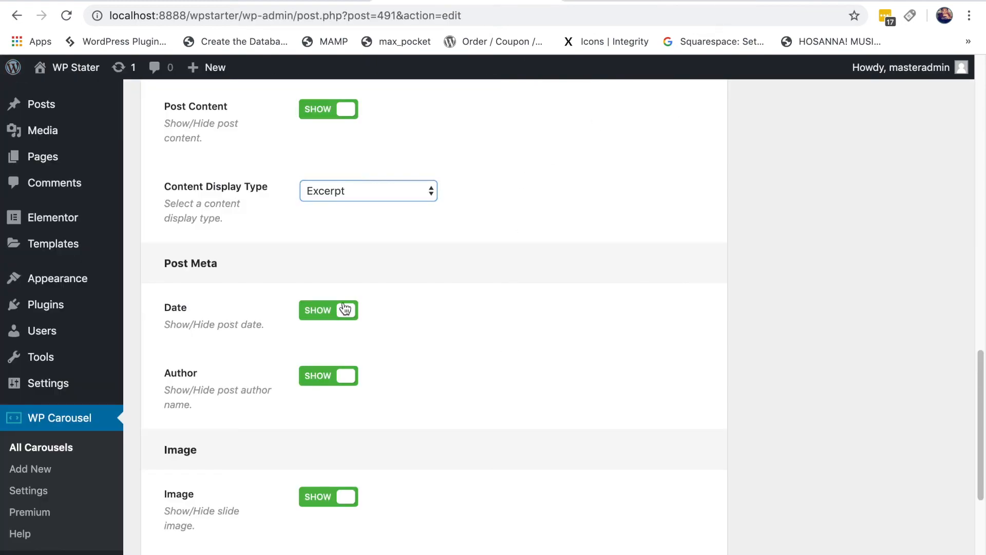
{"action": "left_click", "coordinate": [344, 308]}
{"action": "left_click", "coordinate": [346, 375]}
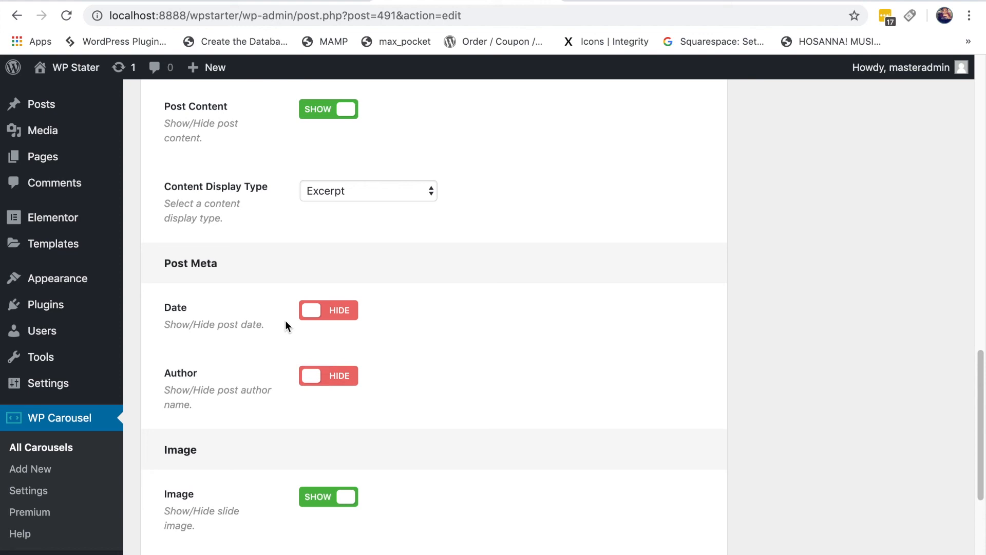
{"action": "left_click", "coordinate": [648, 1]}
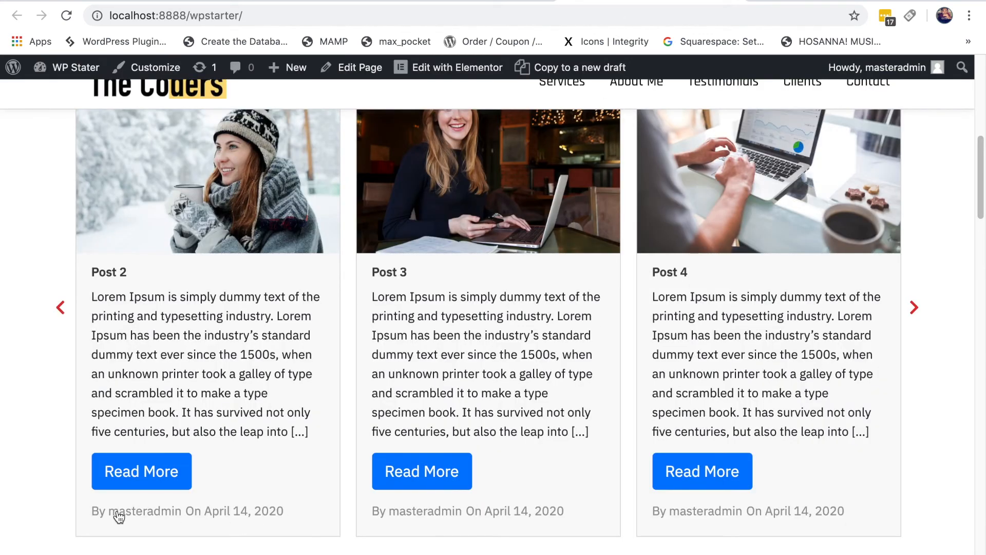
{"action": "left_click", "coordinate": [441, 3]}
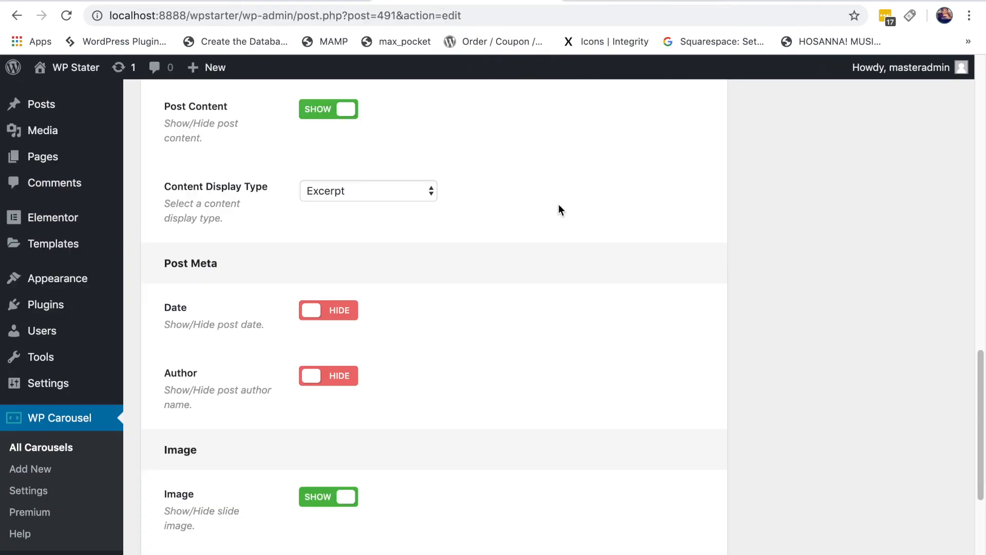
{"action": "scroll", "coordinate": [523, 303], "scroll_direction": "down", "scroll_amount": 2}
{"action": "scroll", "coordinate": [558, 361], "scroll_direction": "down", "scroll_amount": 4}
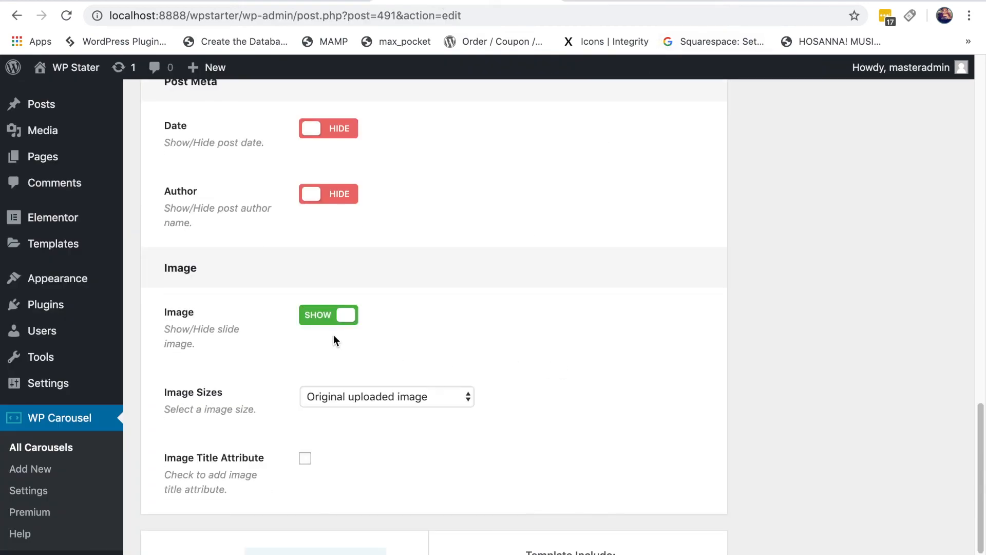
Step: Keep slide images shown at Original uploaded image size and tick Image Title Attribute
{"action": "left_click", "coordinate": [340, 316]}
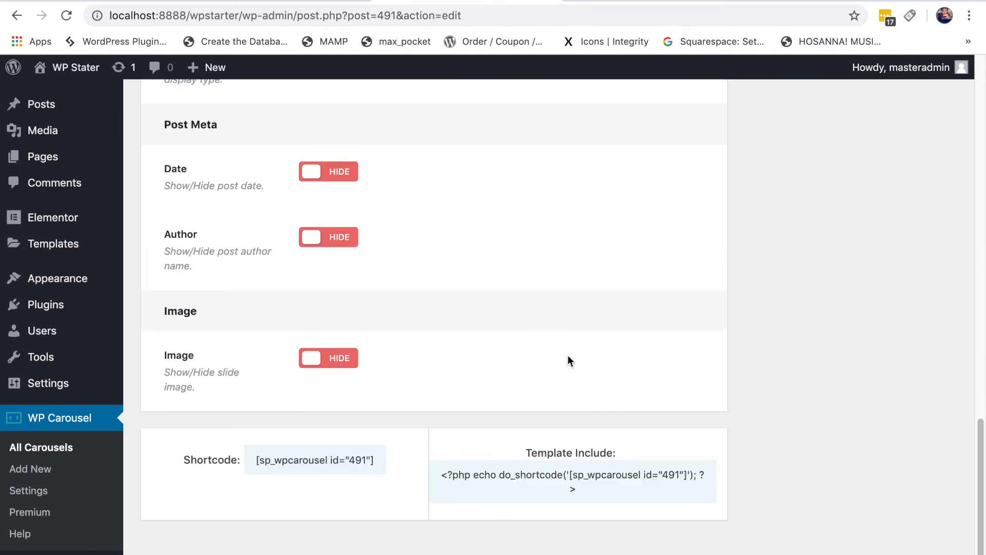
{"action": "left_click", "coordinate": [324, 358]}
{"action": "scroll", "coordinate": [549, 332], "scroll_direction": "down", "scroll_amount": 5}
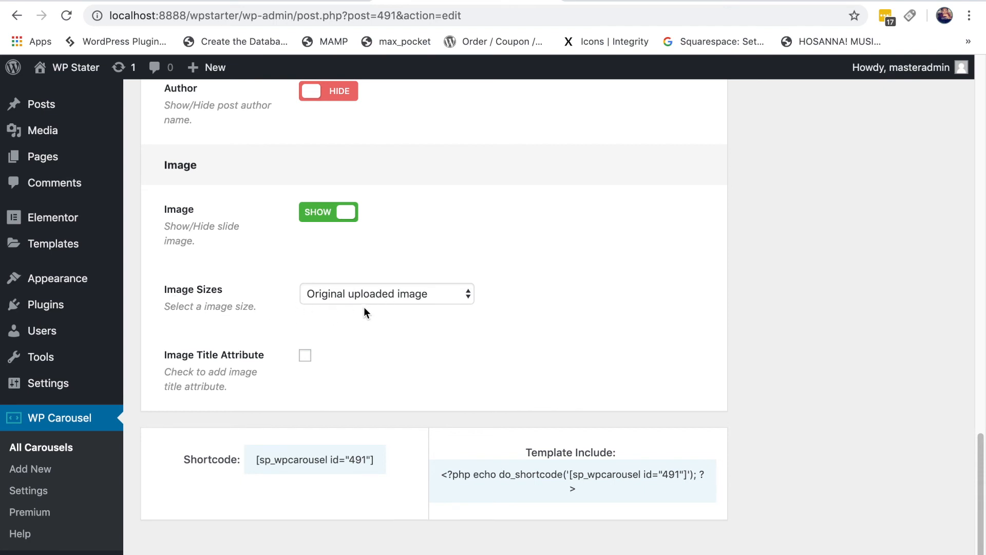
{"action": "left_click", "coordinate": [372, 293]}
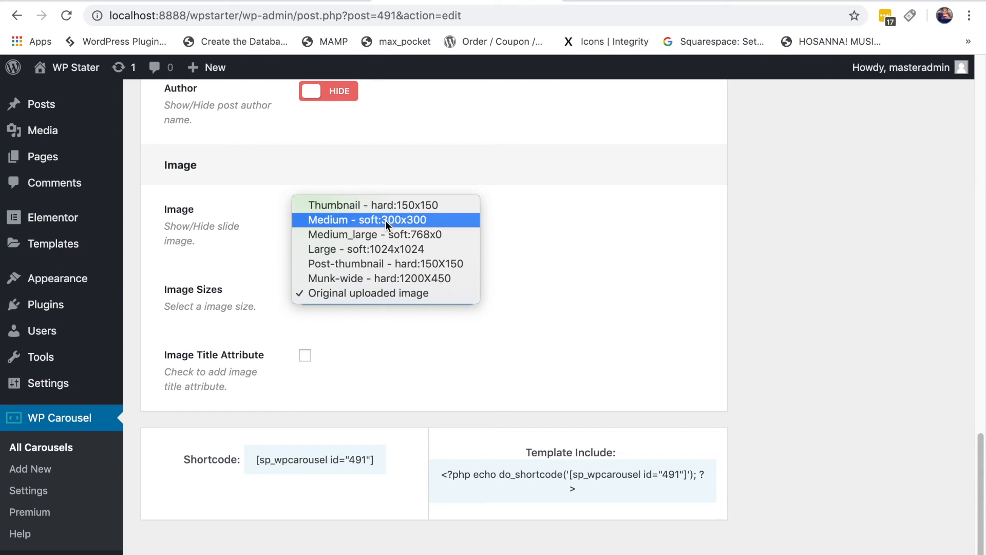
{"action": "left_click", "coordinate": [264, 246]}
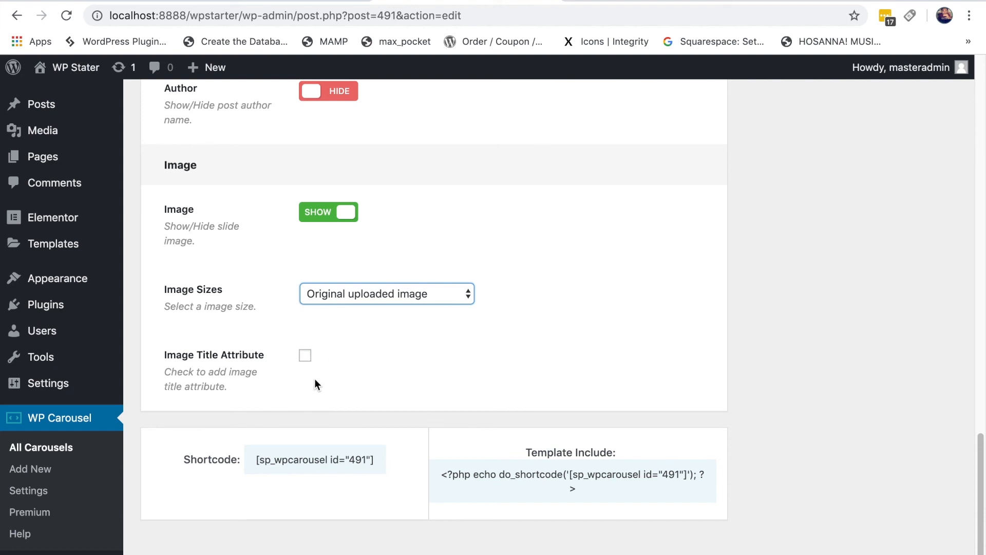
{"action": "left_click", "coordinate": [305, 356]}
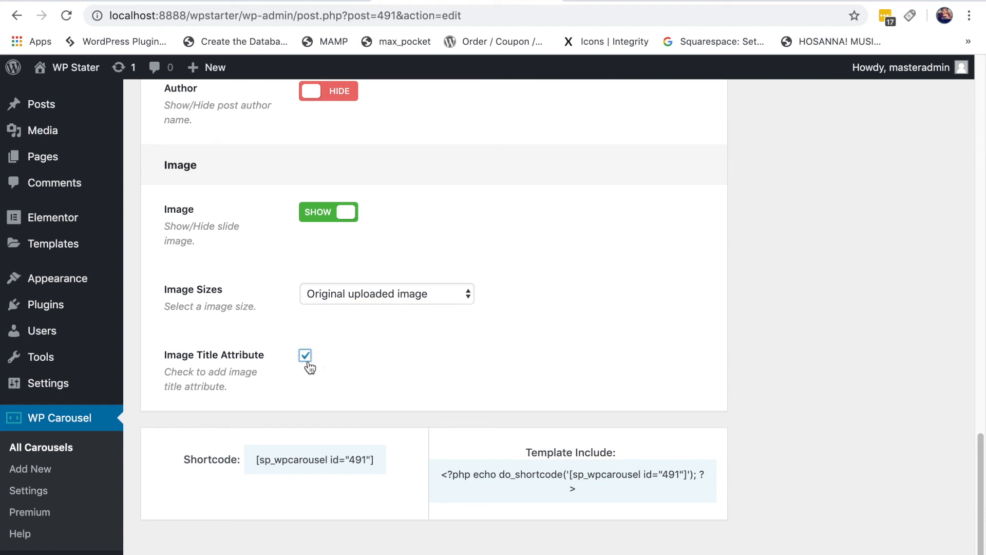
{"action": "left_click", "coordinate": [305, 356]}
{"action": "scroll", "coordinate": [786, 382], "scroll_direction": "up", "scroll_amount": 6}
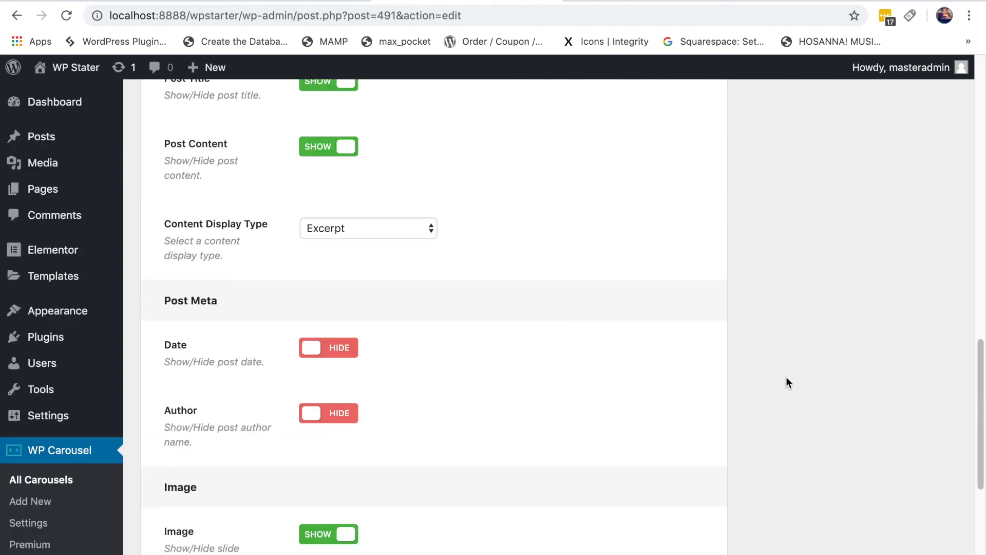
{"action": "scroll", "coordinate": [786, 377], "scroll_direction": "up", "scroll_amount": 10}
{"action": "scroll", "coordinate": [786, 374], "scroll_direction": "down", "scroll_amount": 5}
{"action": "scroll", "coordinate": [787, 374], "scroll_direction": "up", "scroll_amount": 1}
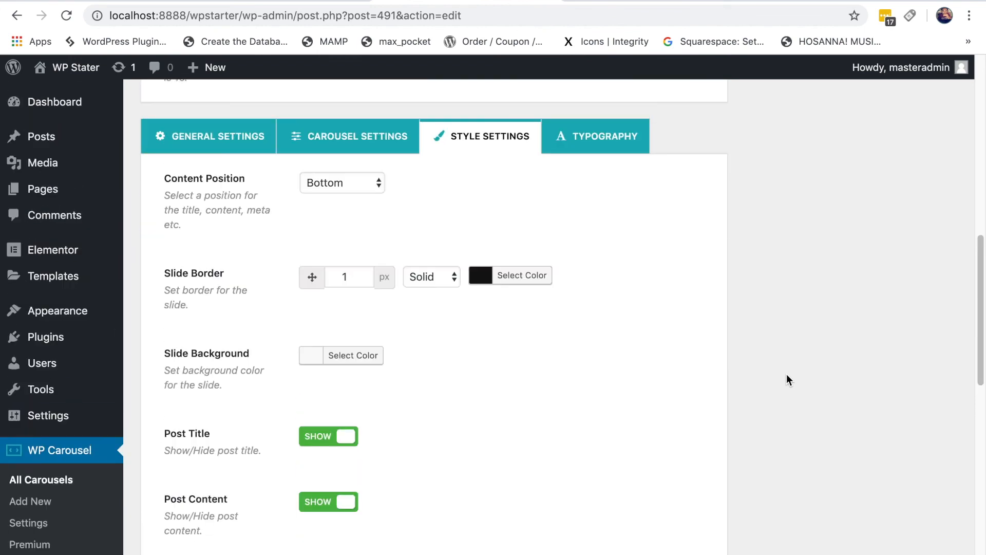
{"action": "scroll", "coordinate": [785, 372], "scroll_direction": "up", "scroll_amount": 1}
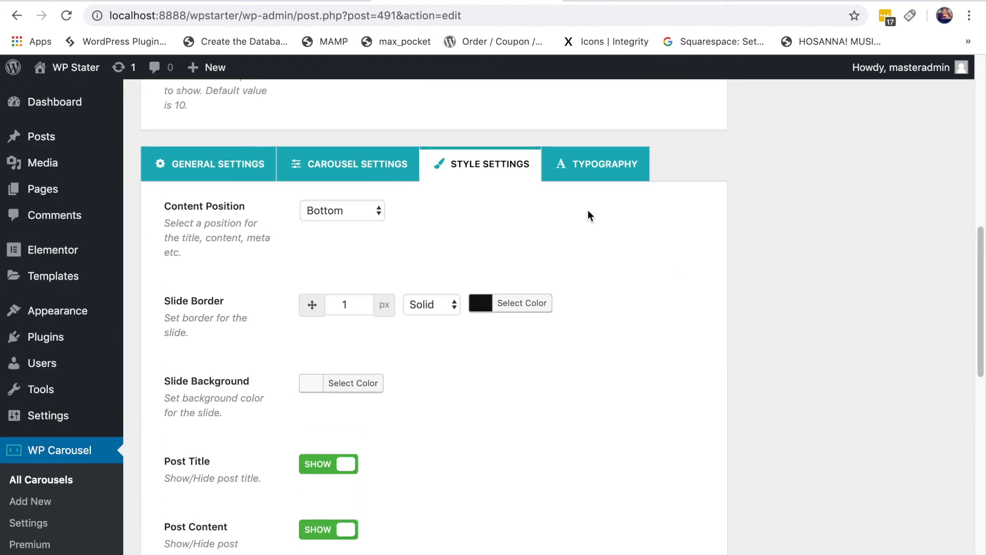
{"action": "scroll", "coordinate": [591, 210], "scroll_direction": "up", "scroll_amount": 1}
{"action": "scroll", "coordinate": [615, 222], "scroll_direction": "down", "scroll_amount": 3}
{"action": "scroll", "coordinate": [613, 218], "scroll_direction": "up", "scroll_amount": 1}
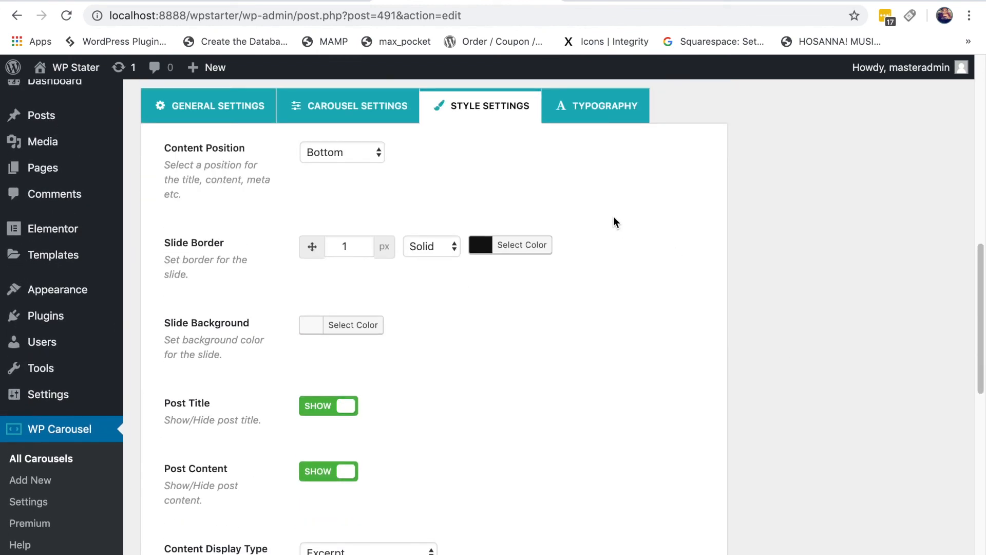
{"action": "left_click", "coordinate": [610, 109]}
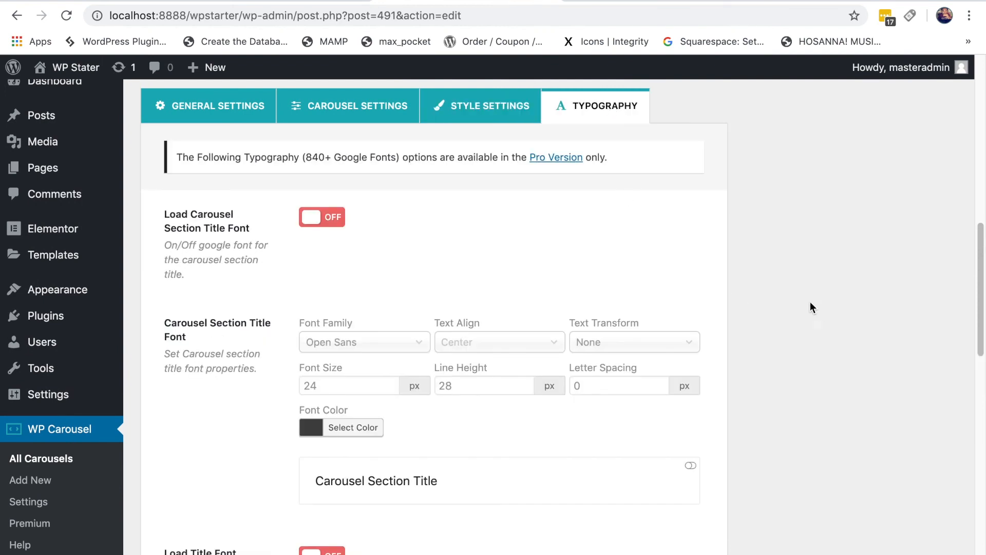
{"action": "scroll", "coordinate": [805, 300], "scroll_direction": "down", "scroll_amount": 1}
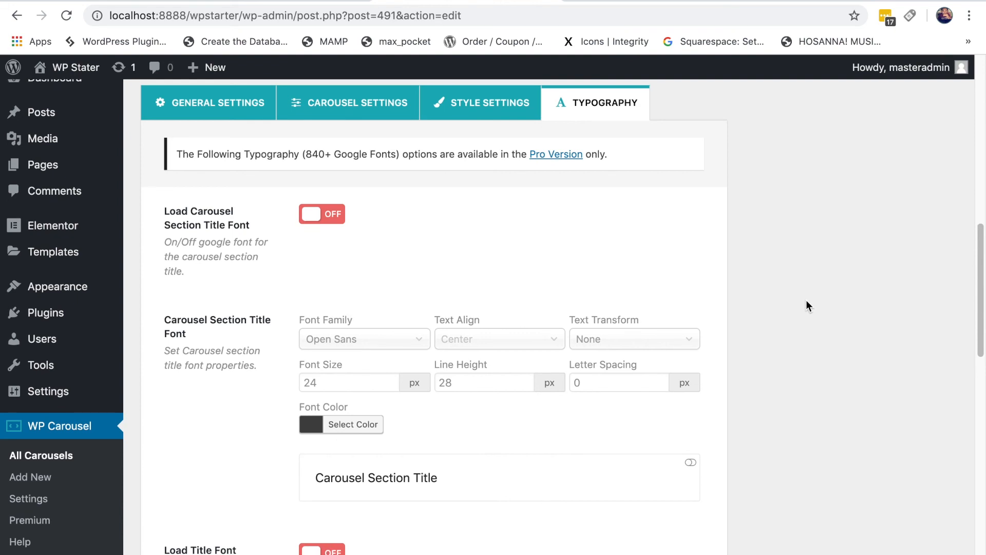
{"action": "scroll", "coordinate": [806, 302], "scroll_direction": "down", "scroll_amount": 3}
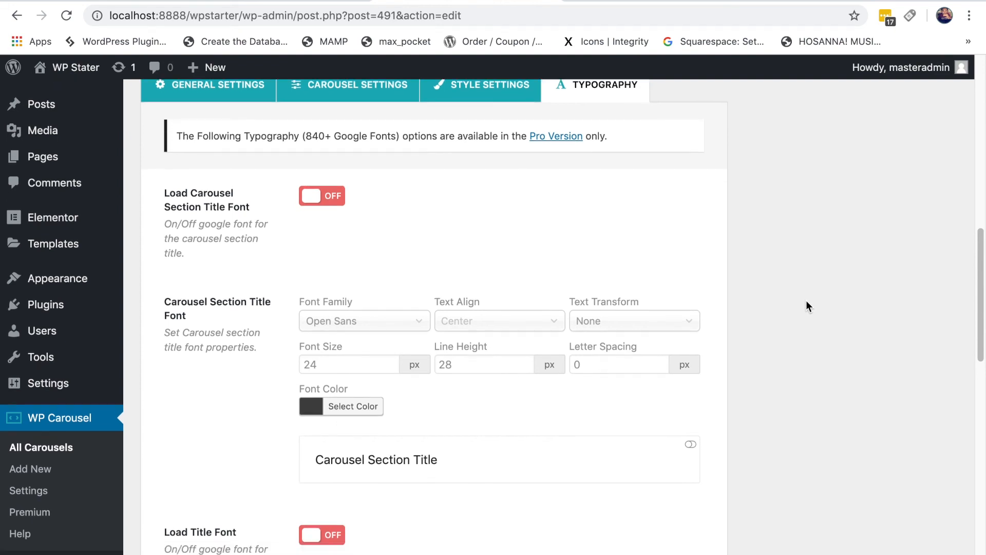
{"action": "scroll", "coordinate": [806, 306], "scroll_direction": "down", "scroll_amount": 1}
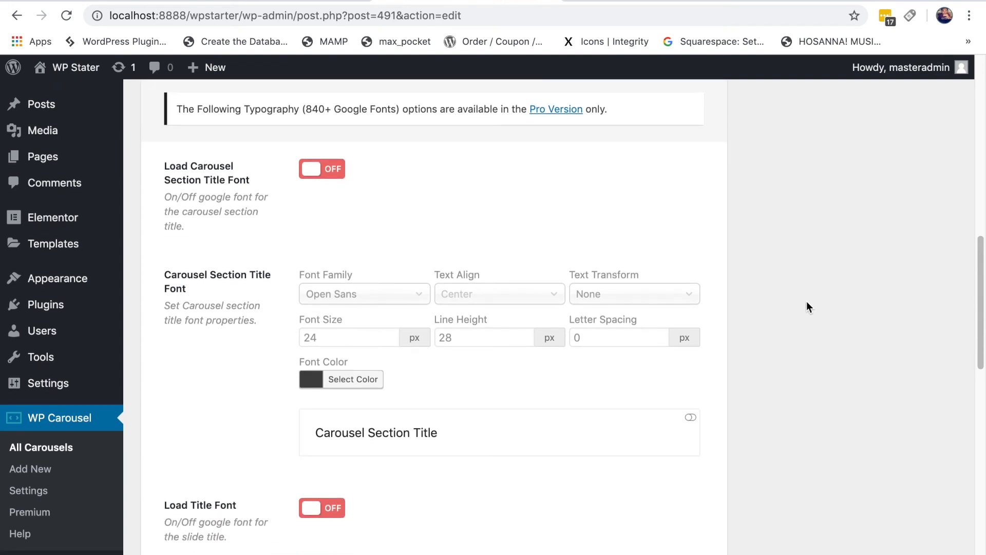
{"action": "scroll", "coordinate": [806, 307], "scroll_direction": "down", "scroll_amount": 1}
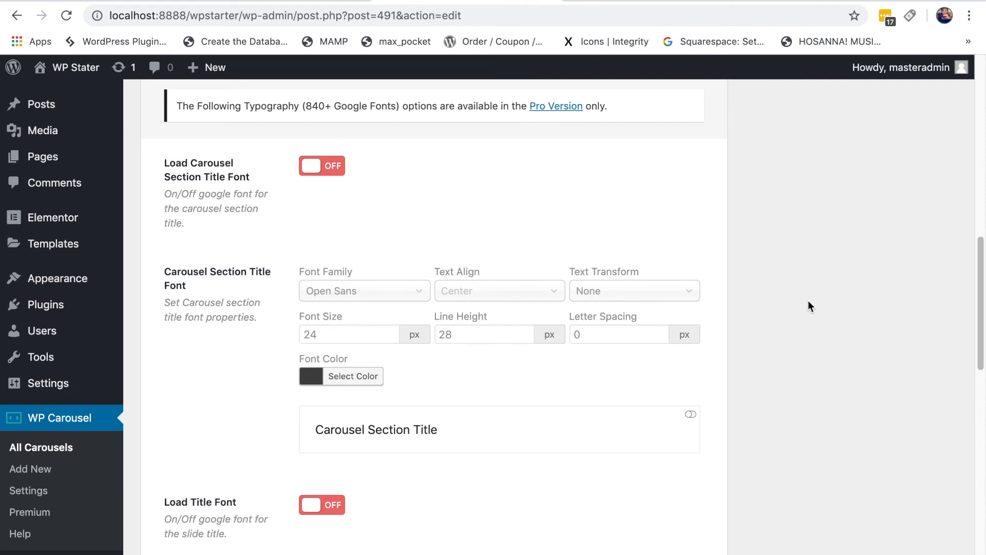
{"action": "scroll", "coordinate": [808, 302], "scroll_direction": "down", "scroll_amount": 2}
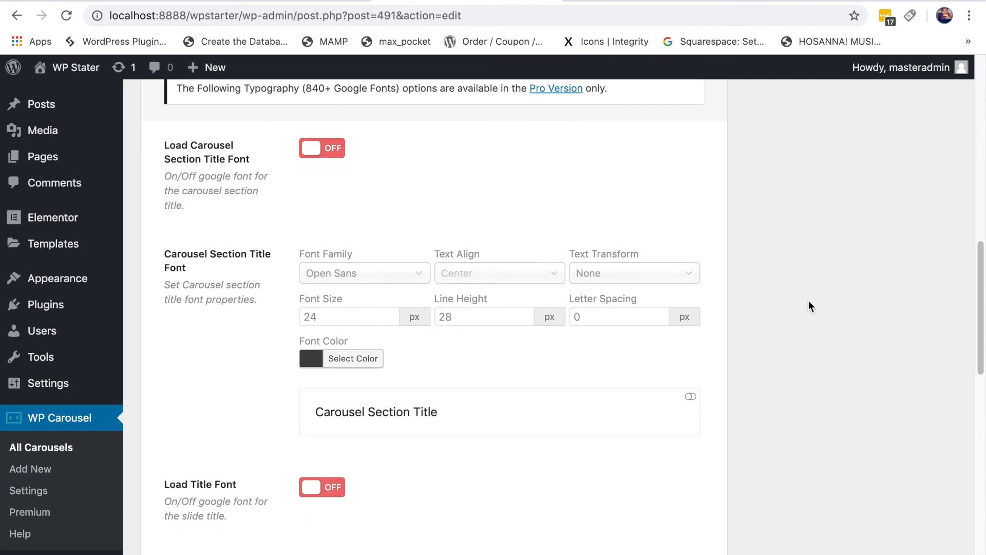
{"action": "scroll", "coordinate": [808, 301], "scroll_direction": "down", "scroll_amount": 4}
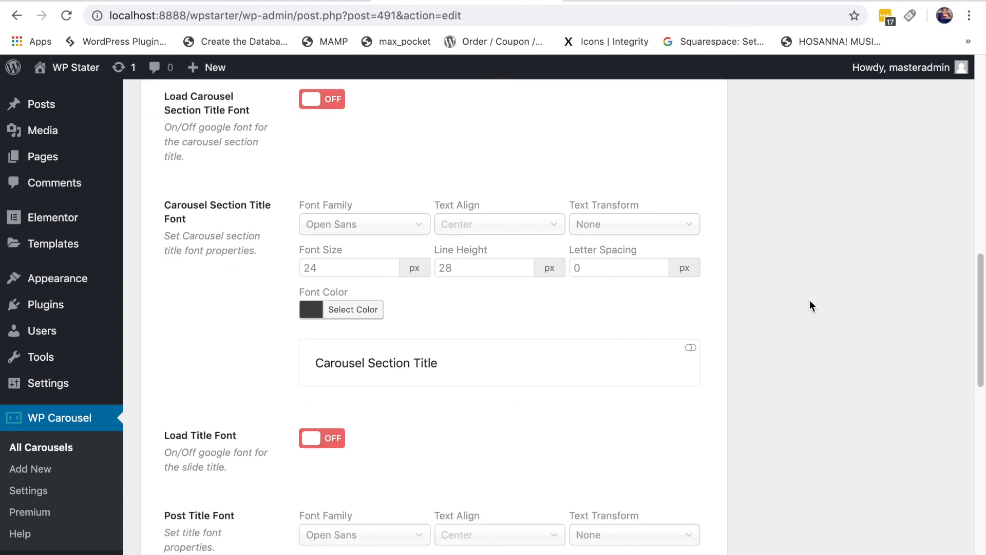
{"action": "scroll", "coordinate": [809, 305], "scroll_direction": "down", "scroll_amount": 2}
{"action": "scroll", "coordinate": [809, 307], "scroll_direction": "up", "scroll_amount": 5}
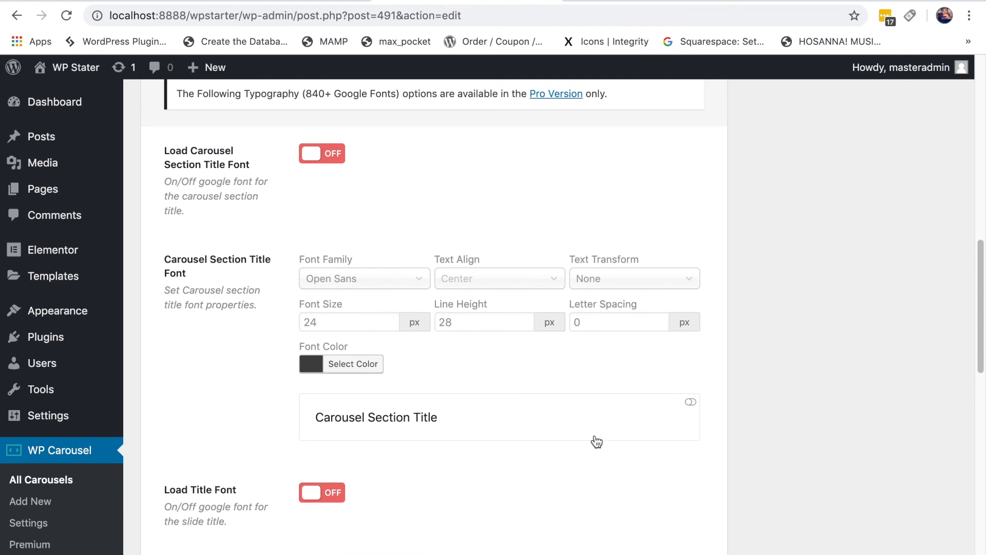
{"action": "scroll", "coordinate": [591, 429], "scroll_direction": "down", "scroll_amount": 7}
{"action": "scroll", "coordinate": [594, 427], "scroll_direction": "down", "scroll_amount": 15}
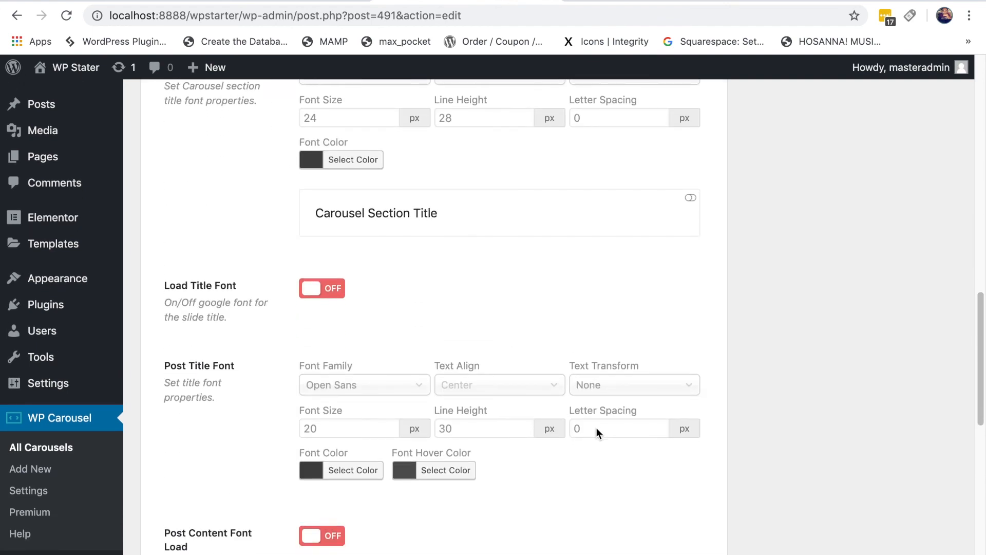
{"action": "scroll", "coordinate": [596, 429], "scroll_direction": "down", "scroll_amount": 5}
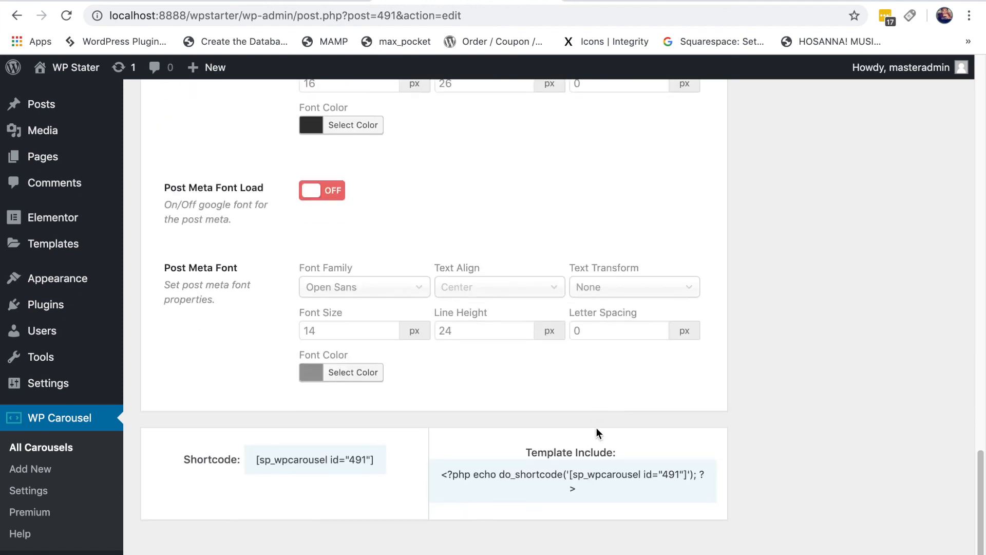
{"action": "scroll", "coordinate": [597, 429], "scroll_direction": "up", "scroll_amount": 19}
{"action": "scroll", "coordinate": [596, 430], "scroll_direction": "up", "scroll_amount": 14}
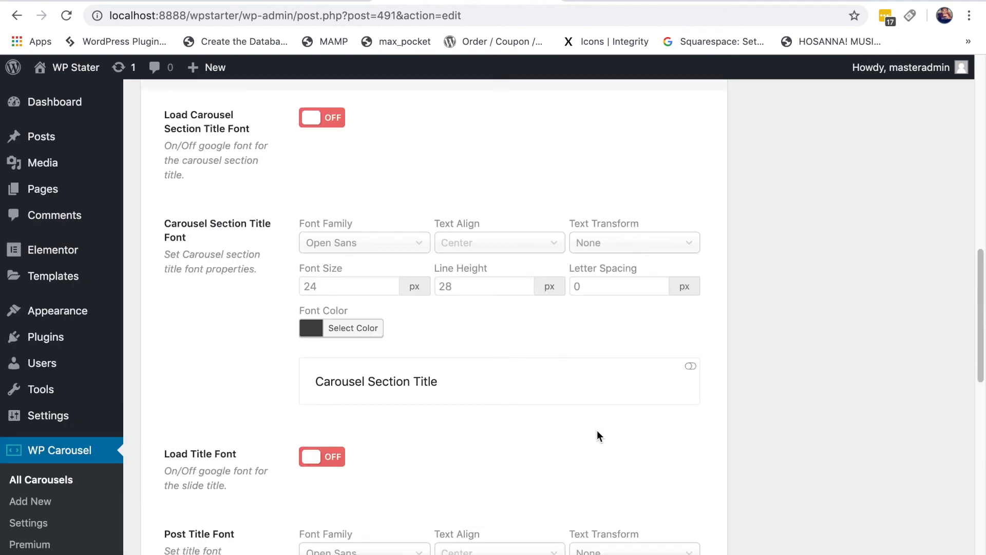
{"action": "scroll", "coordinate": [601, 431], "scroll_direction": "up", "scroll_amount": 5}
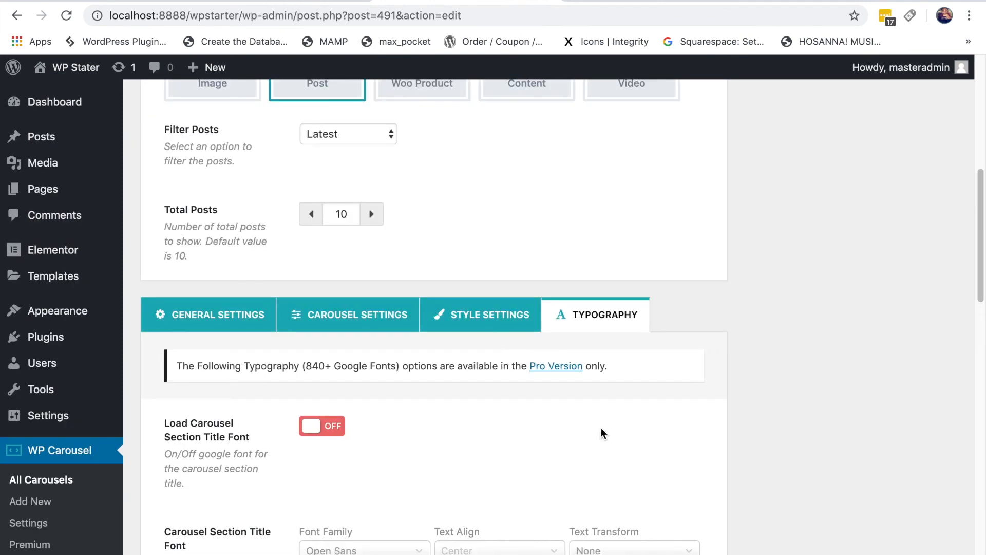
{"action": "scroll", "coordinate": [601, 431], "scroll_direction": "down", "scroll_amount": 1}
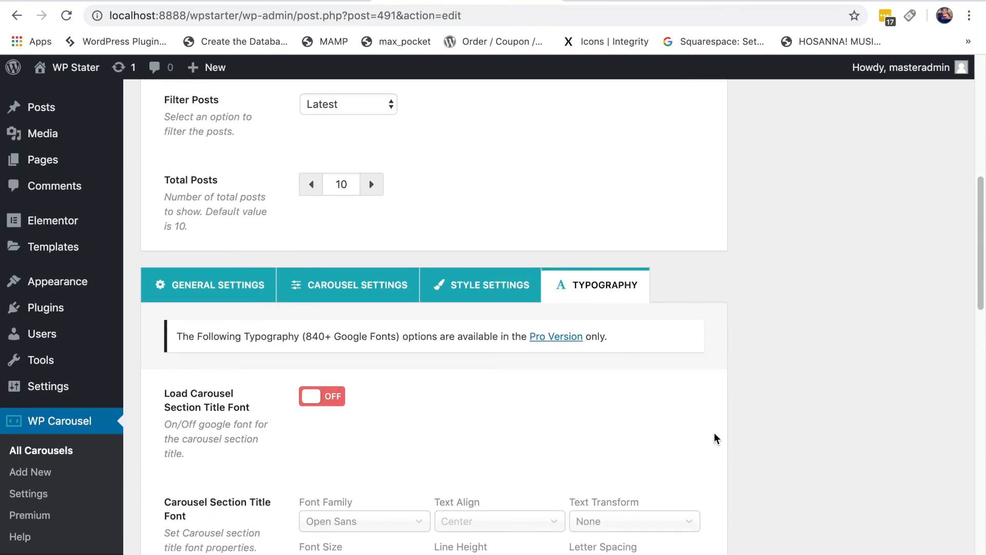
{"action": "scroll", "coordinate": [812, 442], "scroll_direction": "up", "scroll_amount": 13}
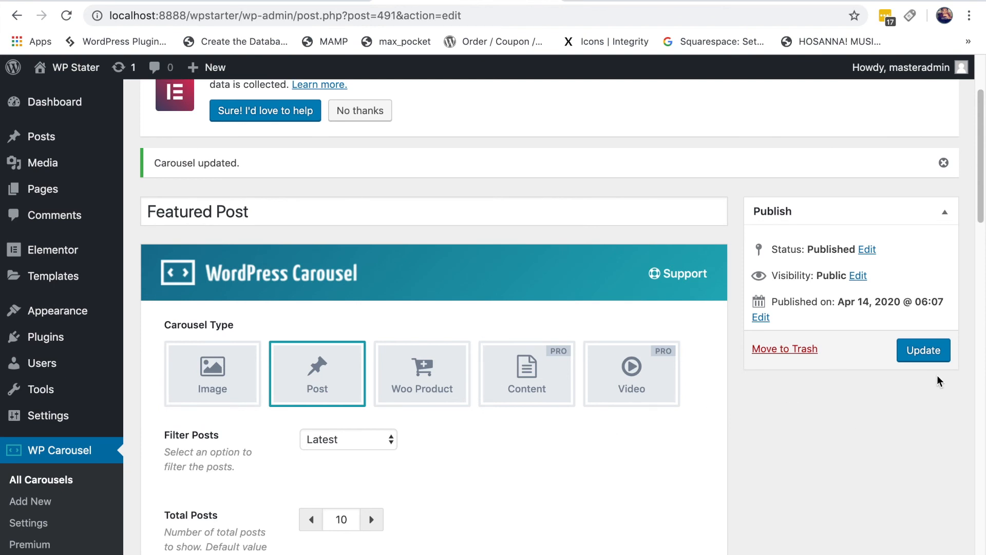
Step: Update the carousel and reload the homepage to check the three cards with red arrows and yellow dots
{"action": "left_click", "coordinate": [932, 354]}
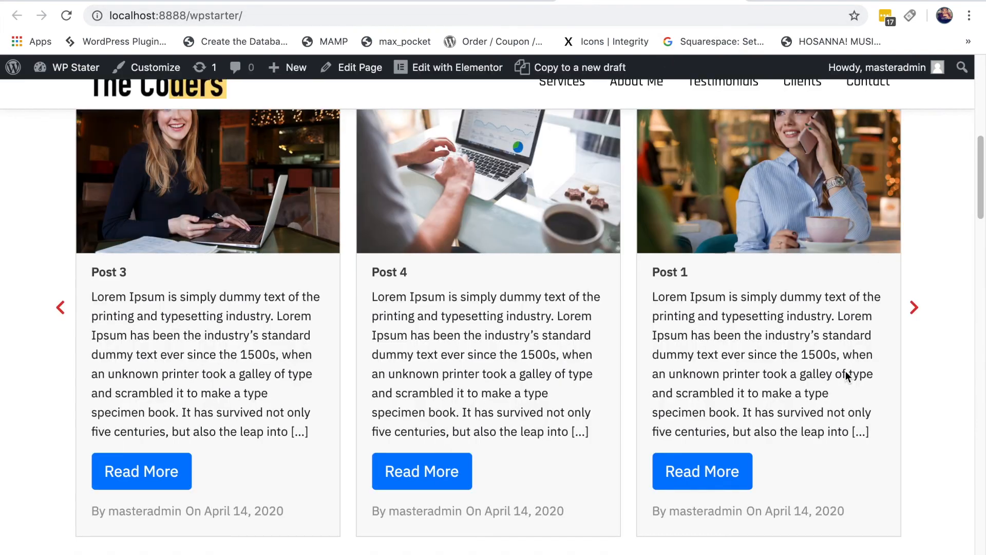
{"action": "scroll", "coordinate": [370, 206], "scroll_direction": "up", "scroll_amount": 2}
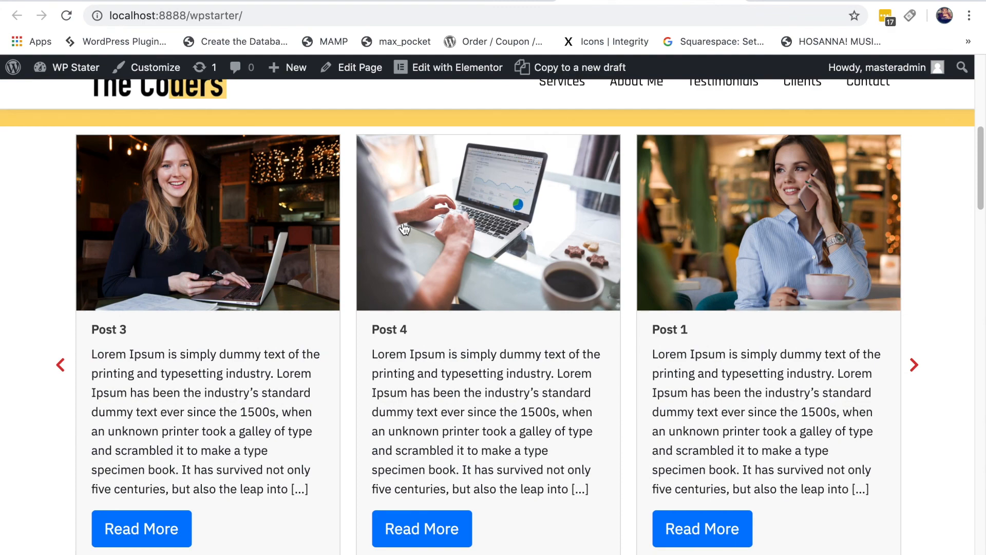
{"action": "left_click", "coordinate": [66, 15]}
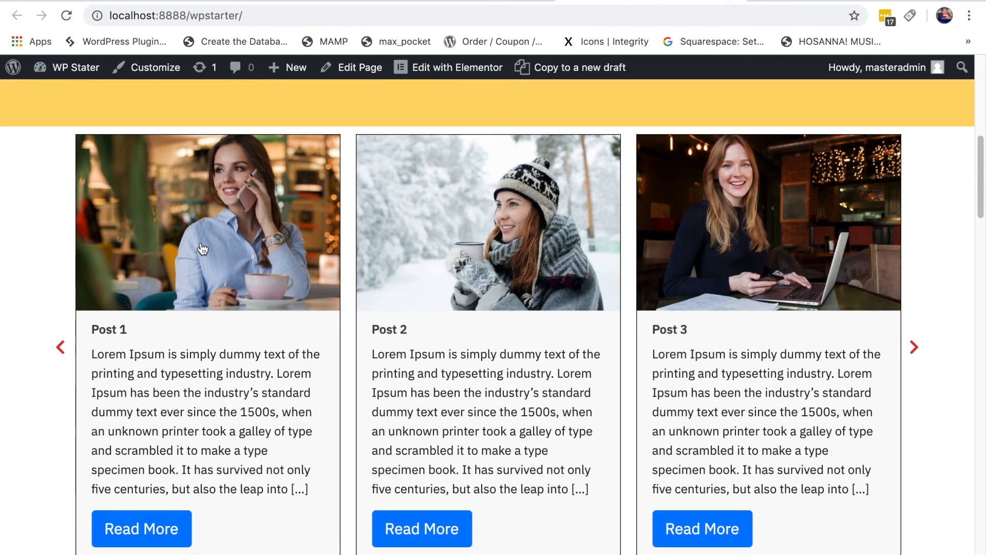
{"action": "scroll", "coordinate": [444, 392], "scroll_direction": "down", "scroll_amount": 5}
{"action": "scroll", "coordinate": [443, 393], "scroll_direction": "up", "scroll_amount": 1}
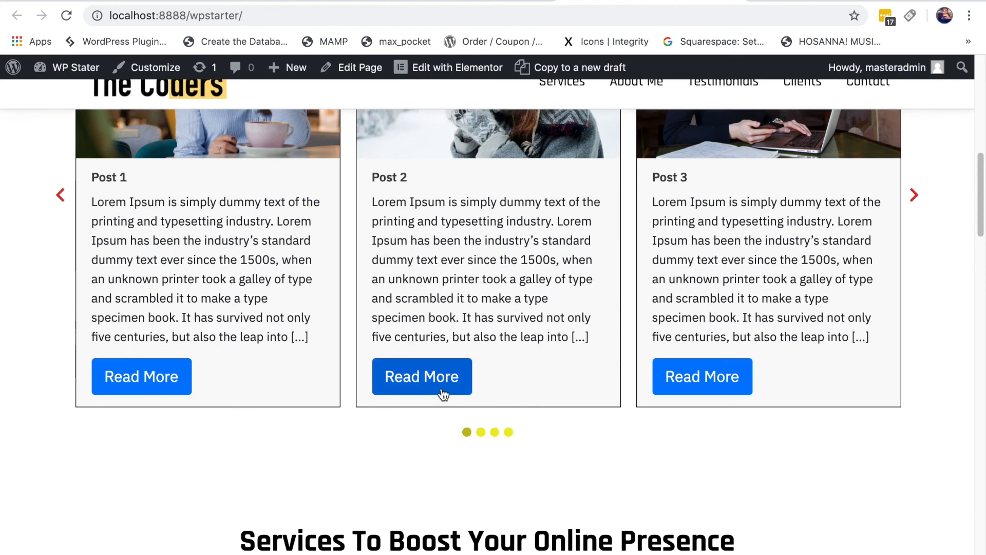
{"action": "left_click", "coordinate": [457, 1]}
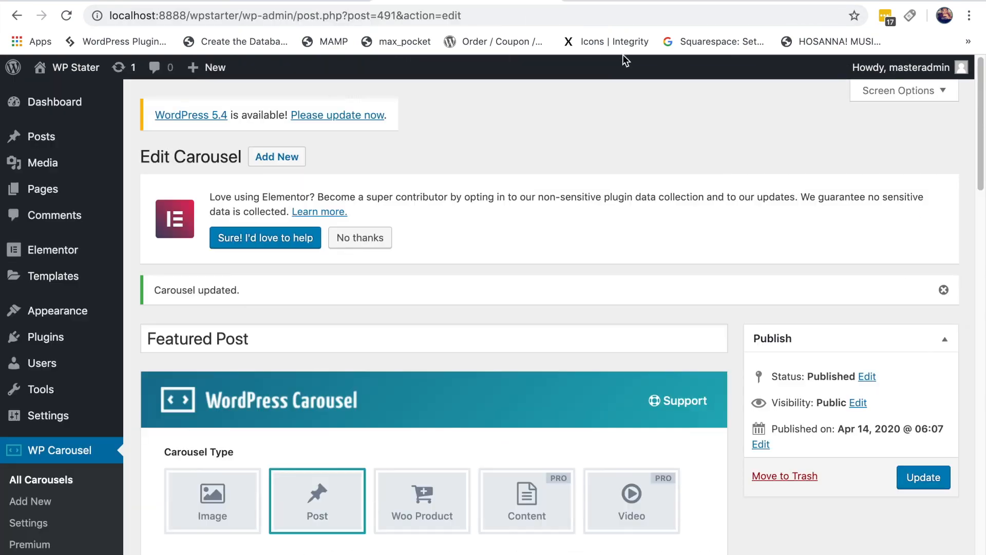
{"action": "left_click", "coordinate": [637, 2]}
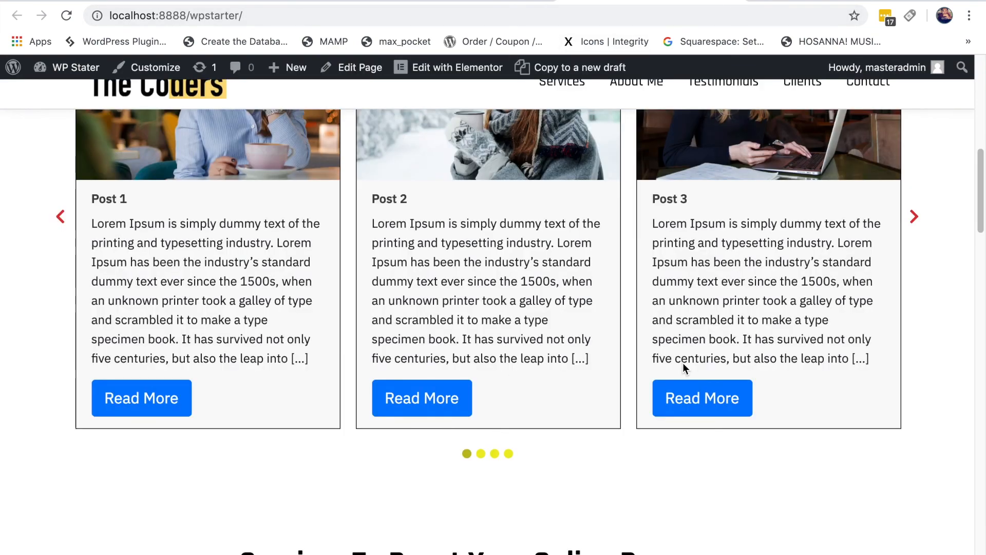
{"action": "scroll", "coordinate": [682, 362], "scroll_direction": "up", "scroll_amount": 8}
{"action": "scroll", "coordinate": [685, 365], "scroll_direction": "down", "scroll_amount": 1}
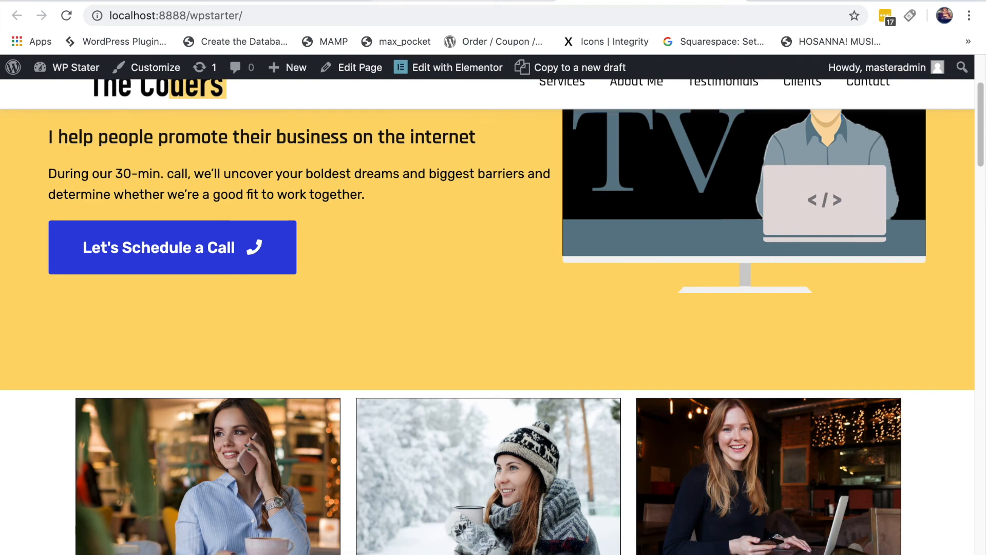
Step: Give the empty section below the hero 45 px top and bottom padding, then save the page
{"action": "left_click", "coordinate": [285, 2]}
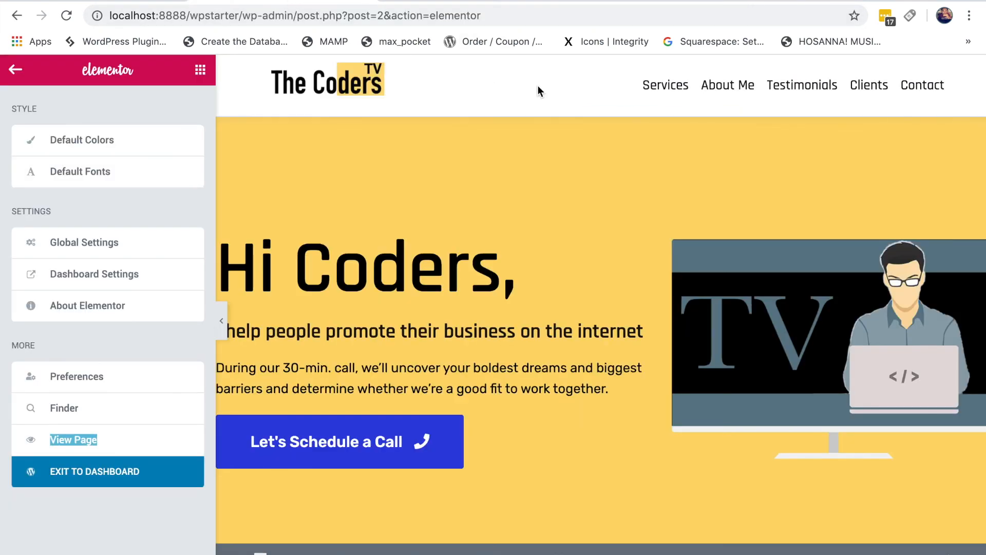
{"action": "scroll", "coordinate": [648, 371], "scroll_direction": "down", "scroll_amount": 7}
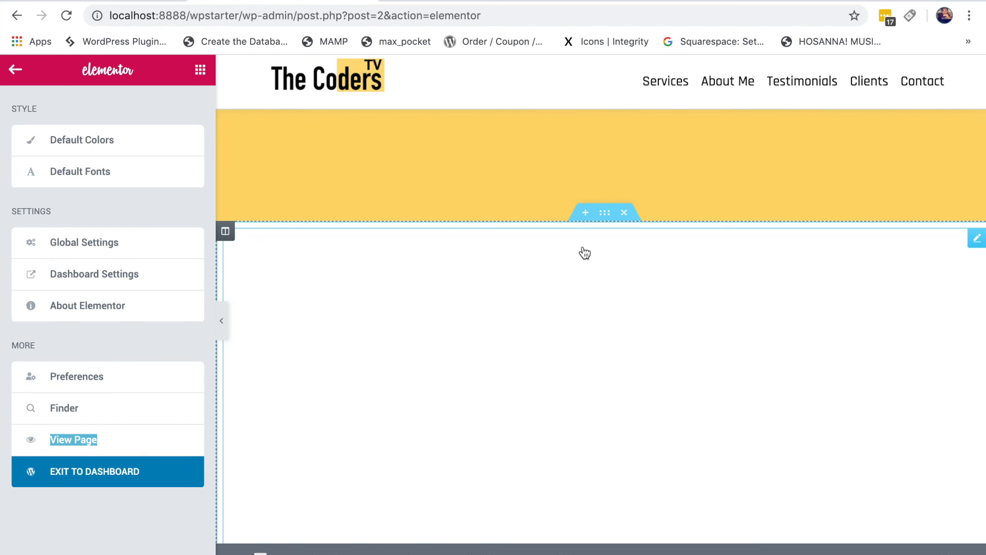
{"action": "left_click", "coordinate": [605, 220]}
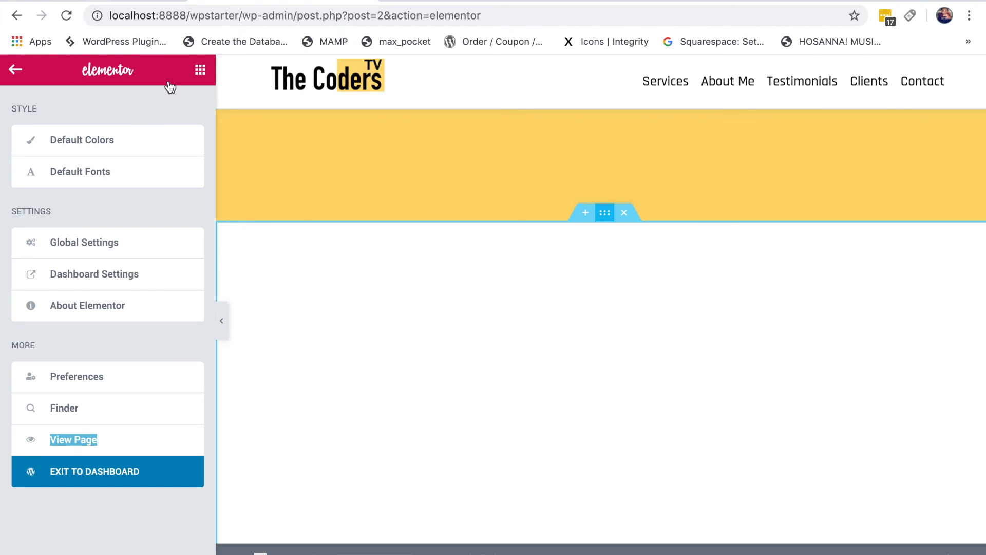
{"action": "left_click", "coordinate": [185, 113]}
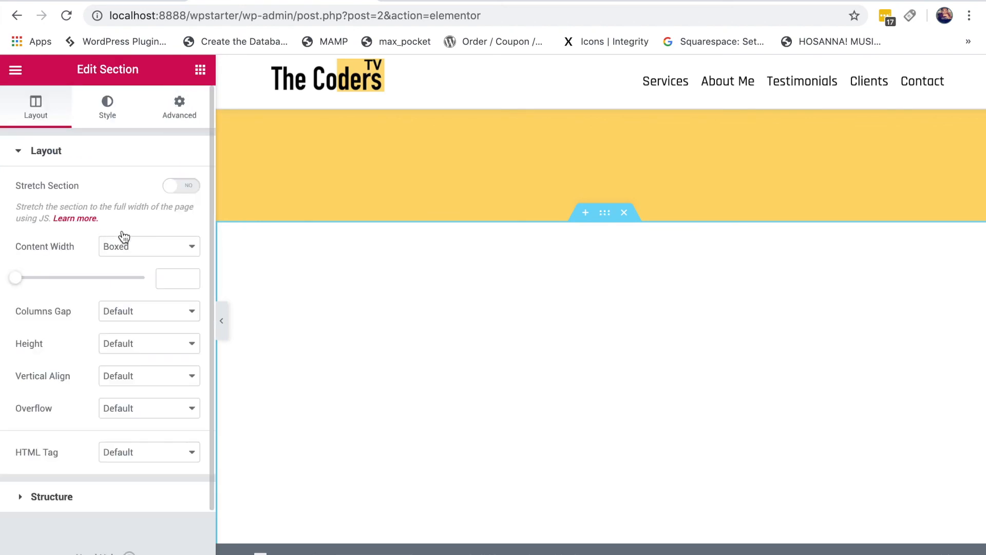
{"action": "left_click", "coordinate": [181, 287]}
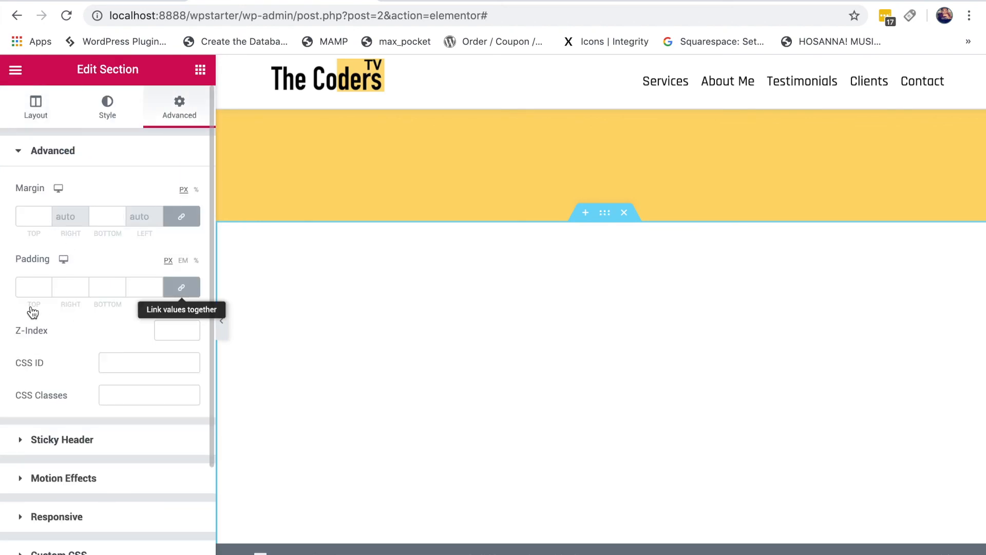
{"action": "double_click", "coordinate": [30, 287]}
{"action": "type", "text": "45"}
{"action": "double_click", "coordinate": [105, 287]}
{"action": "type", "text": "45"}
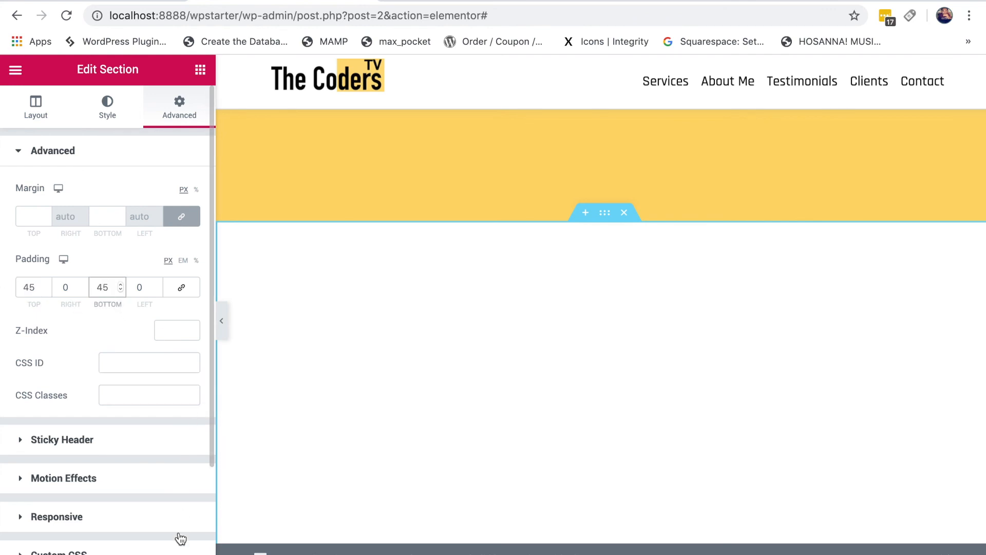
{"action": "left_click", "coordinate": [291, 354]}
{"action": "key", "text": "super+s"}
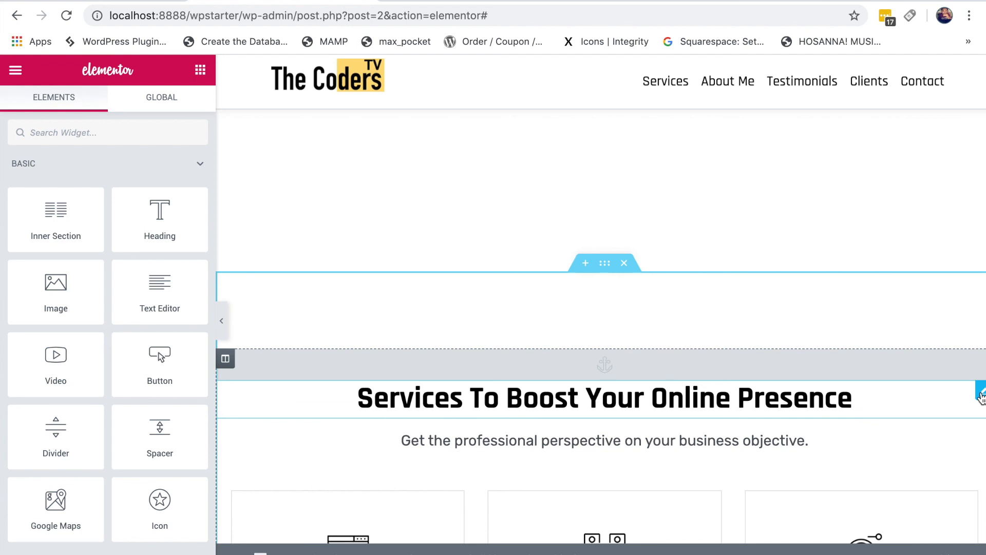
Step: Duplicate the services heading into the empty section and retitle it 'Featured Post'
{"action": "right_click", "coordinate": [924, 442]}
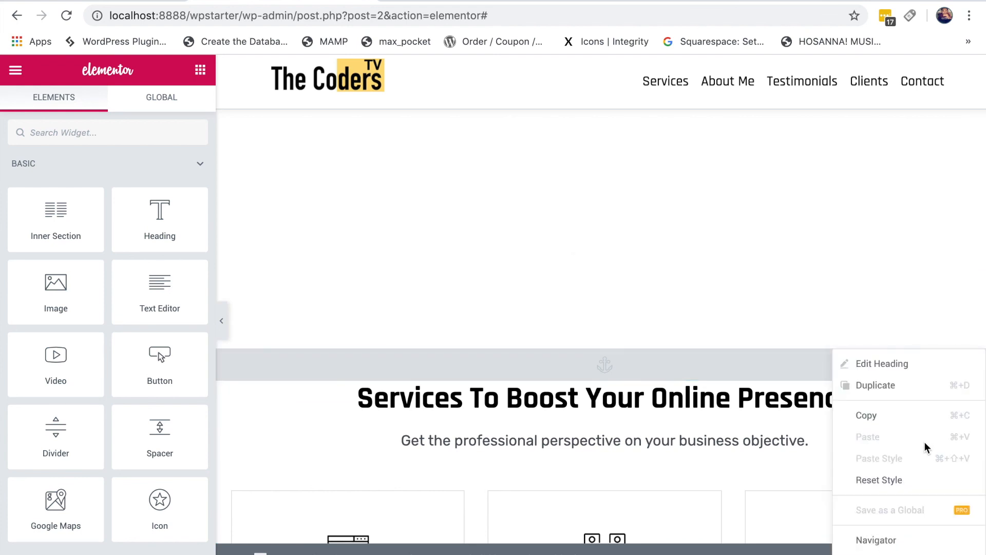
{"action": "left_click", "coordinate": [887, 391]}
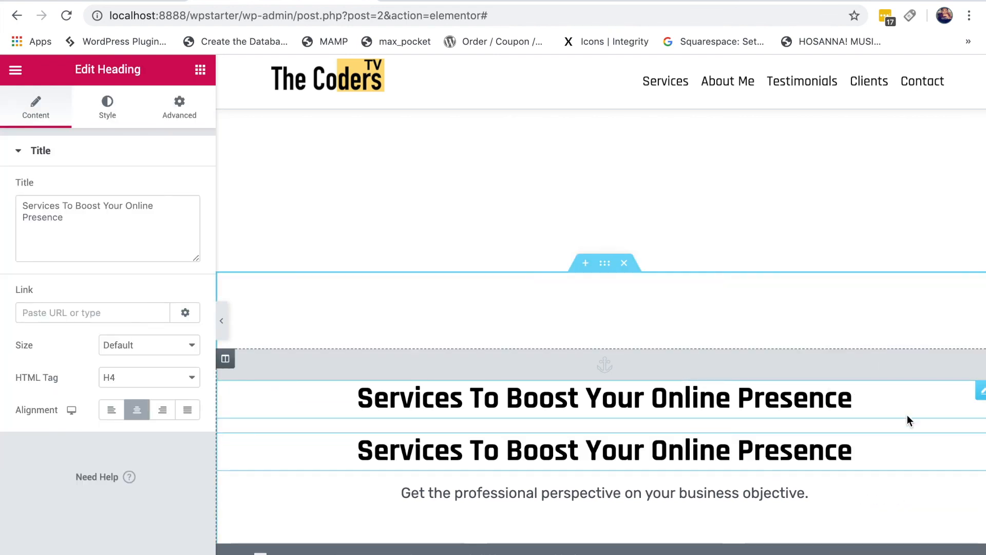
{"action": "left_click_drag", "start_coordinate": [908, 341], "coordinate": [716, 282]}
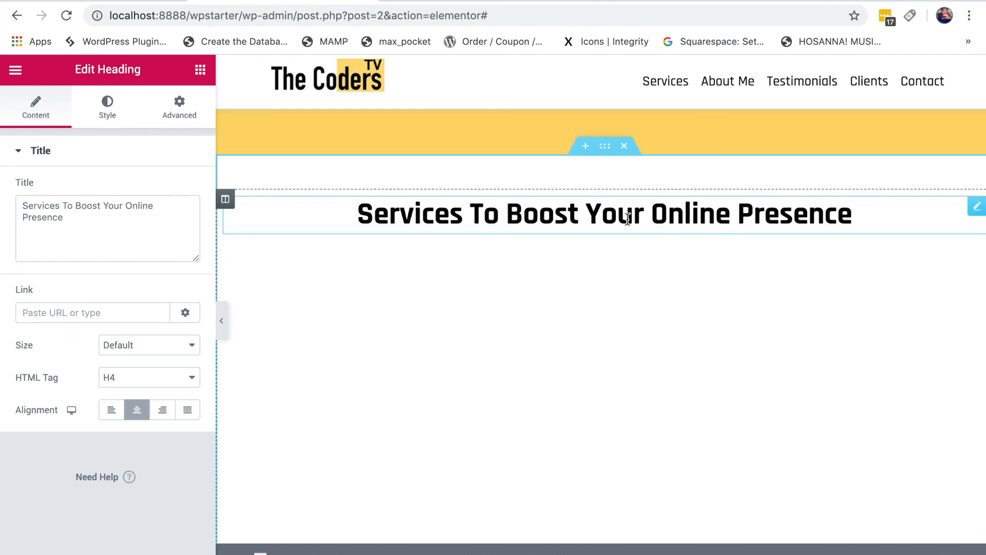
{"action": "left_click_drag", "start_coordinate": [82, 229], "coordinate": [11, 205]}
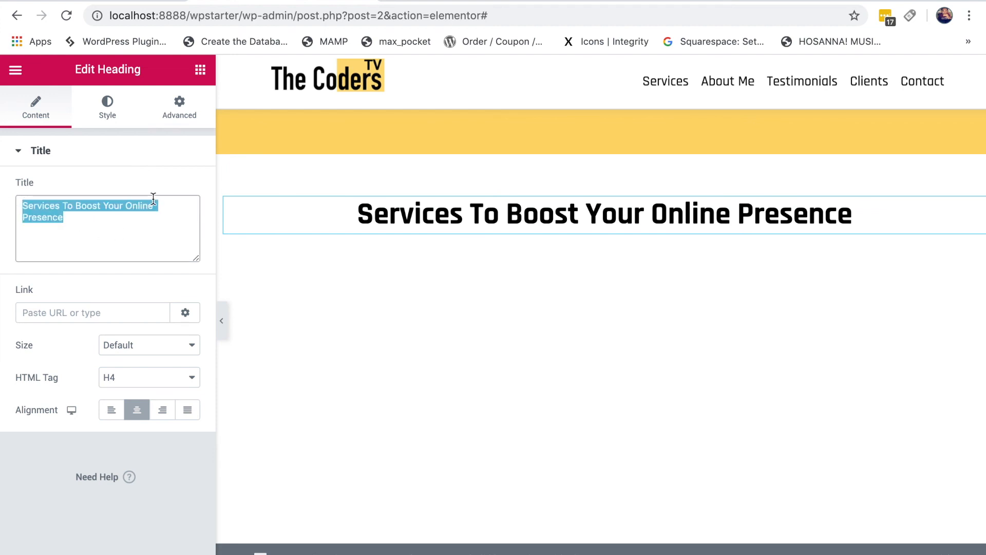
{"action": "type", "text": "Featured"}
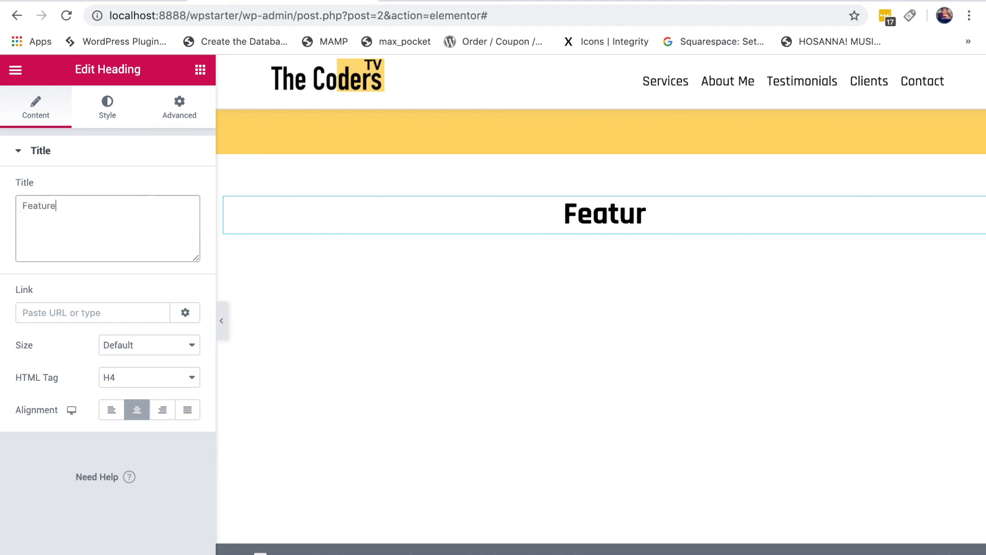
{"action": "type", "text": " Post"}
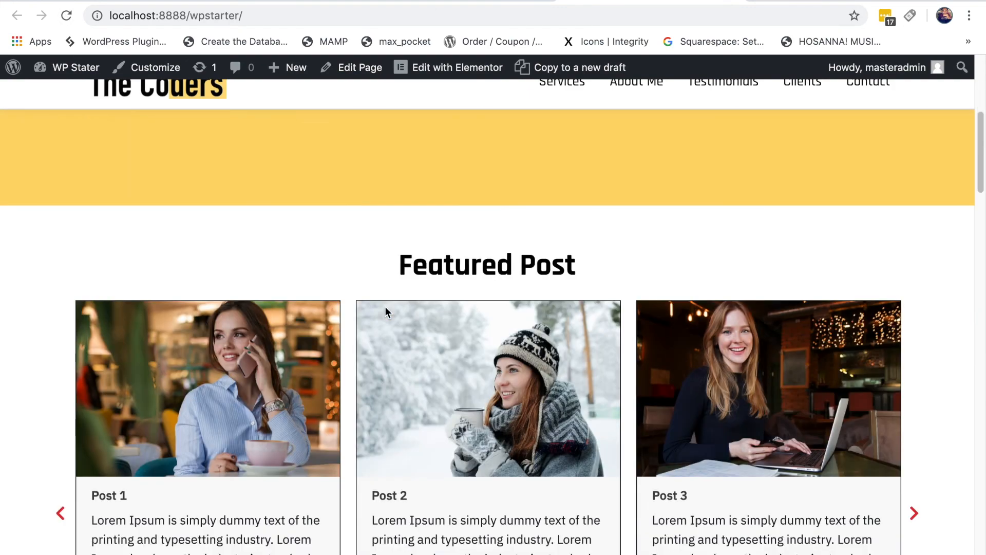
{"action": "scroll", "coordinate": [385, 307], "scroll_direction": "down", "scroll_amount": 3}
{"action": "scroll", "coordinate": [388, 310], "scroll_direction": "down", "scroll_amount": 1}
{"action": "scroll", "coordinate": [390, 314], "scroll_direction": "up", "scroll_amount": 3}
{"action": "scroll", "coordinate": [391, 314], "scroll_direction": "down", "scroll_amount": 2}
{"action": "scroll", "coordinate": [391, 316], "scroll_direction": "up", "scroll_amount": 1}
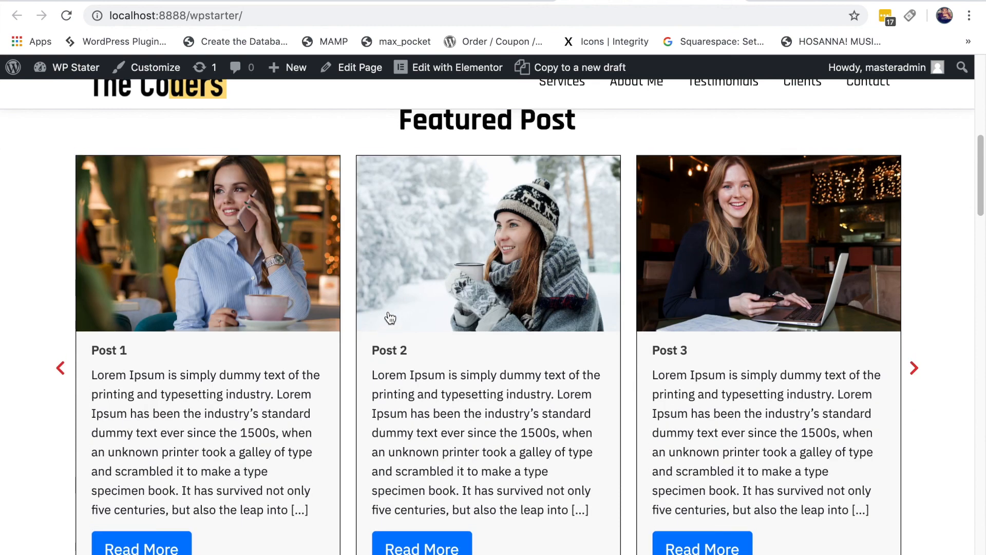